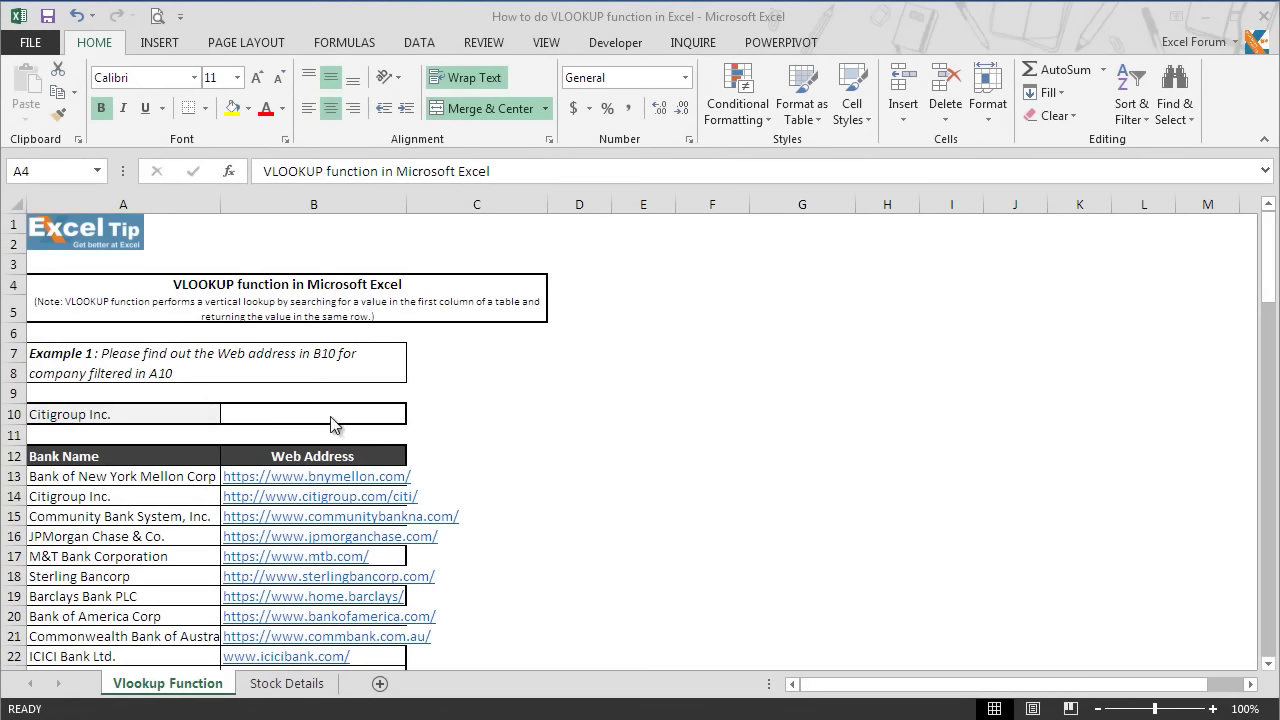
# Enter an exact-match VLOOKUP in B10 that finds A10 in A13:B22 and returns column 2: =VLOOKUP(A10,A13:B22,2,0).
pyautogui.click(333, 412)
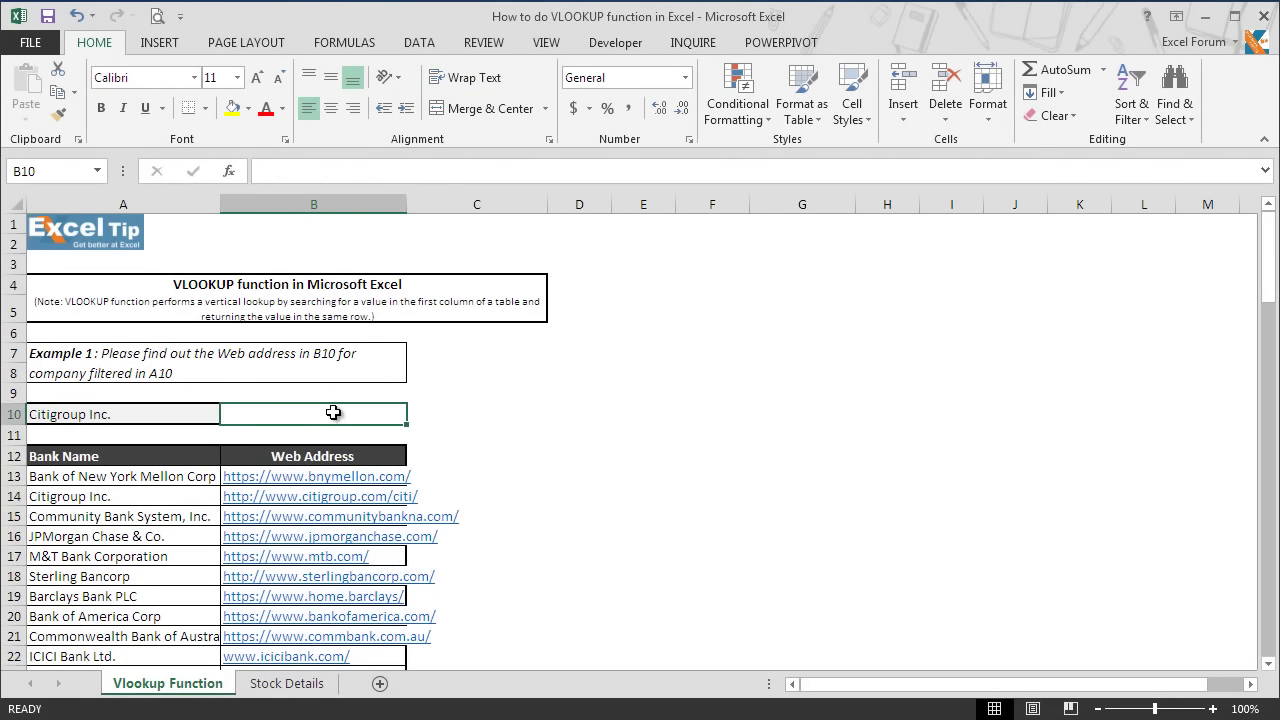
pyautogui.write('=vloo')
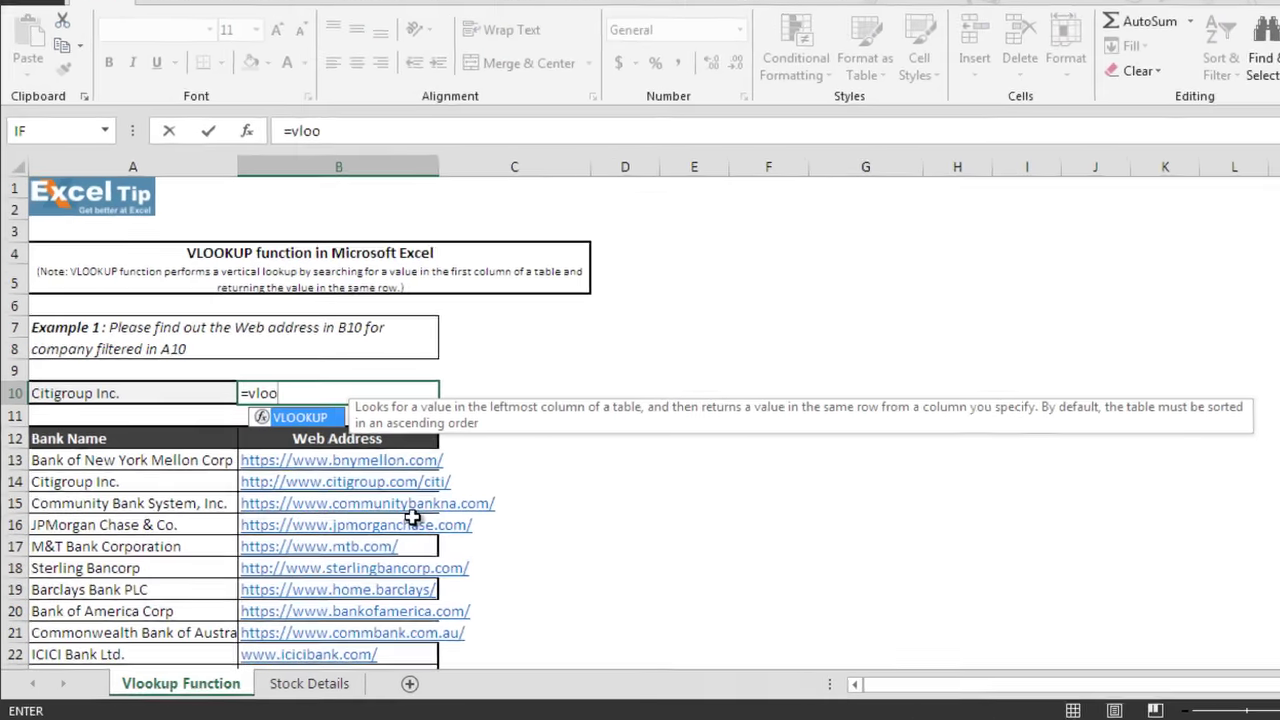
pyautogui.press('Tab')
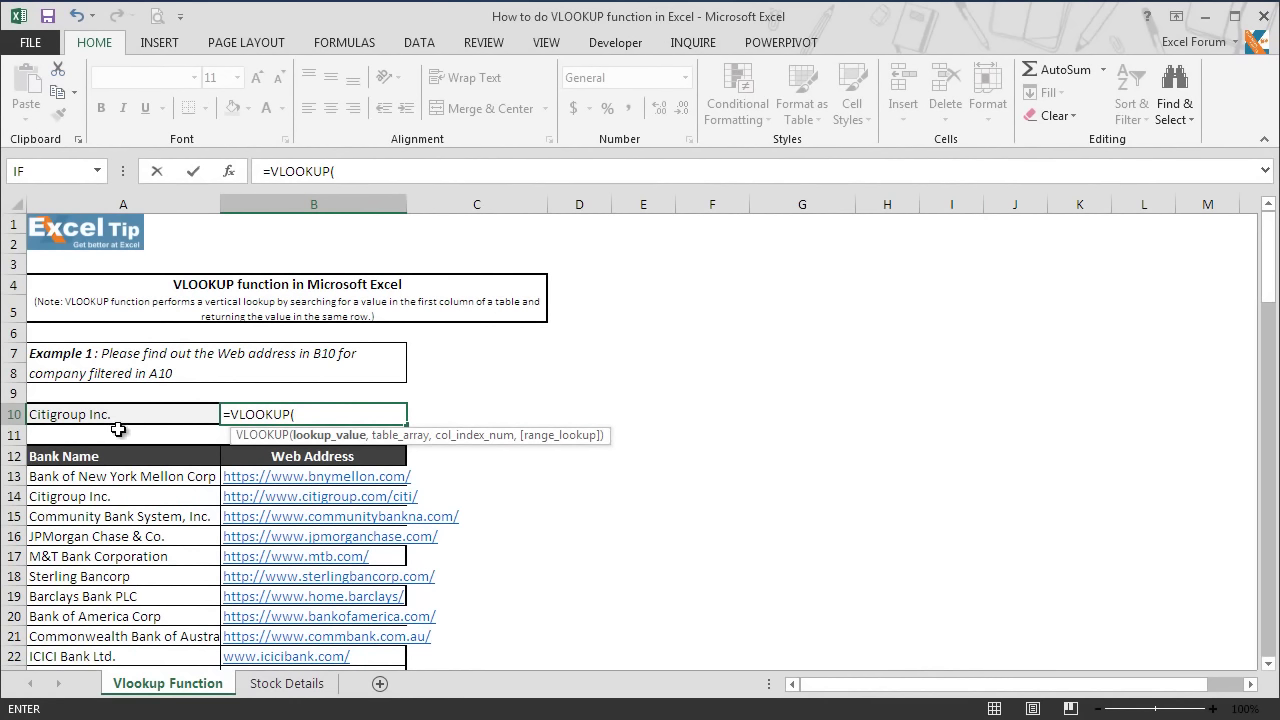
pyautogui.click(165, 420)
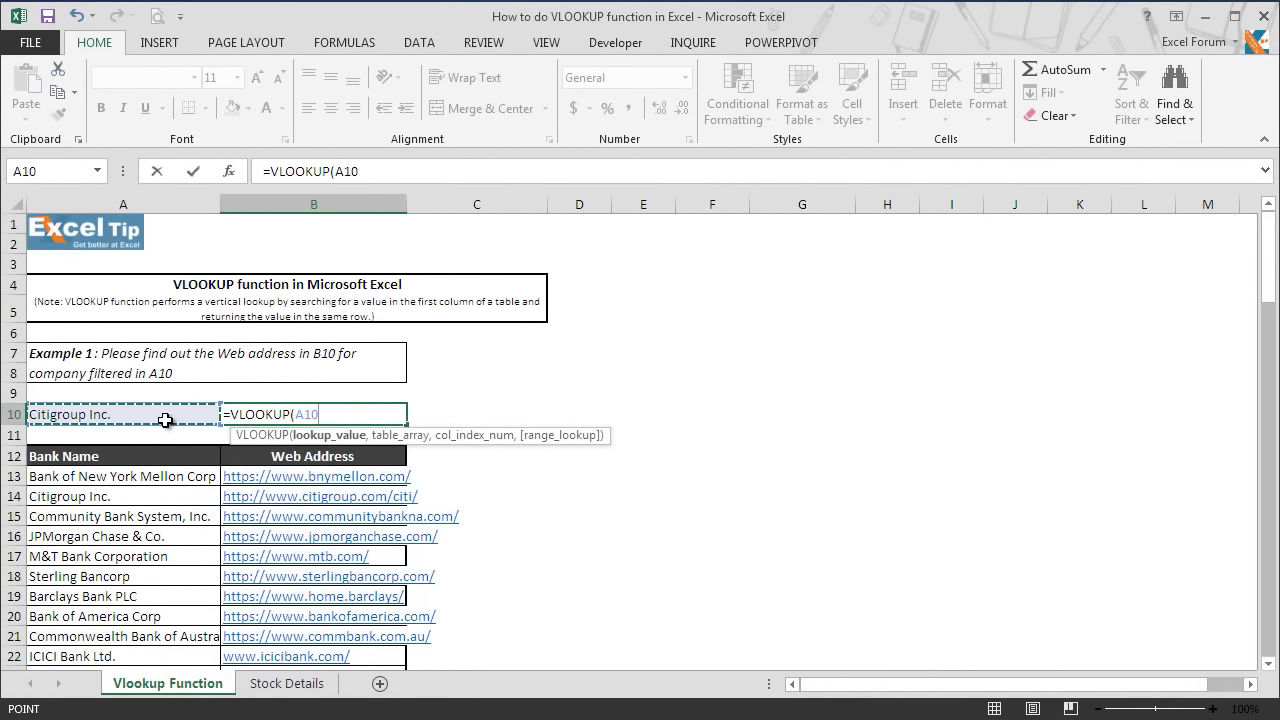
pyautogui.write(',')
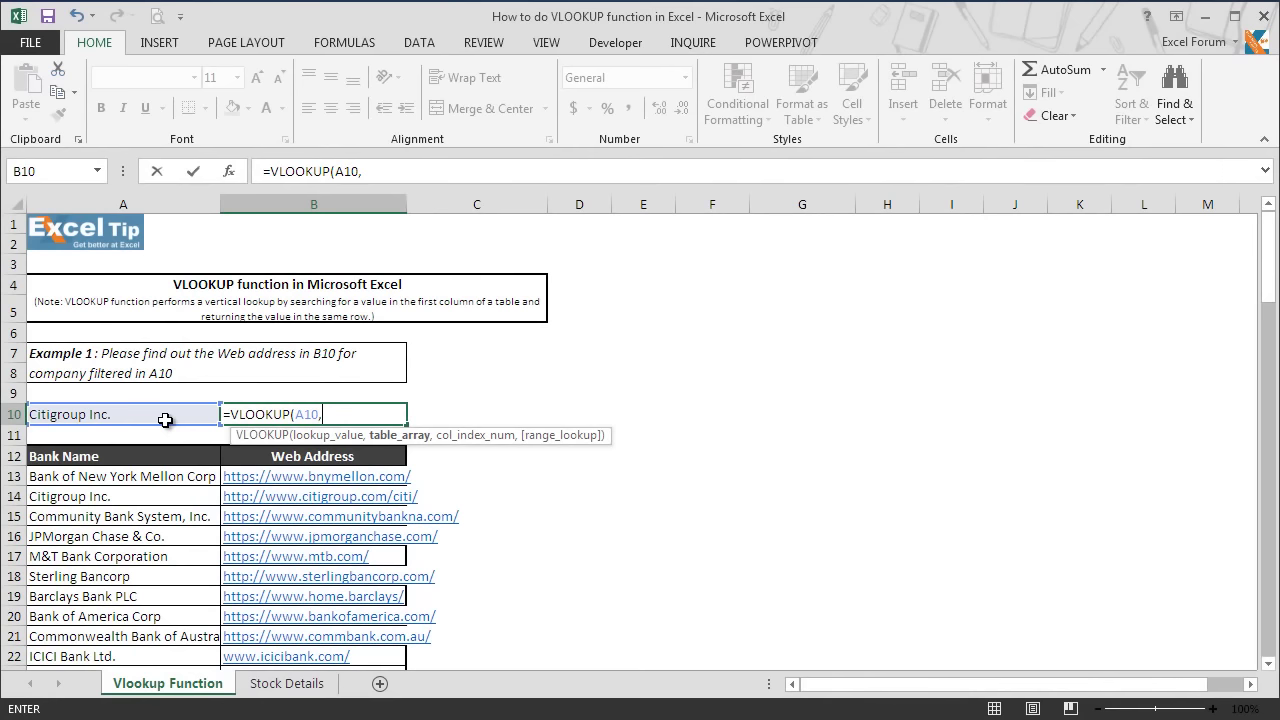
pyautogui.moveTo(251, 554); pyautogui.dragTo(321, 655)
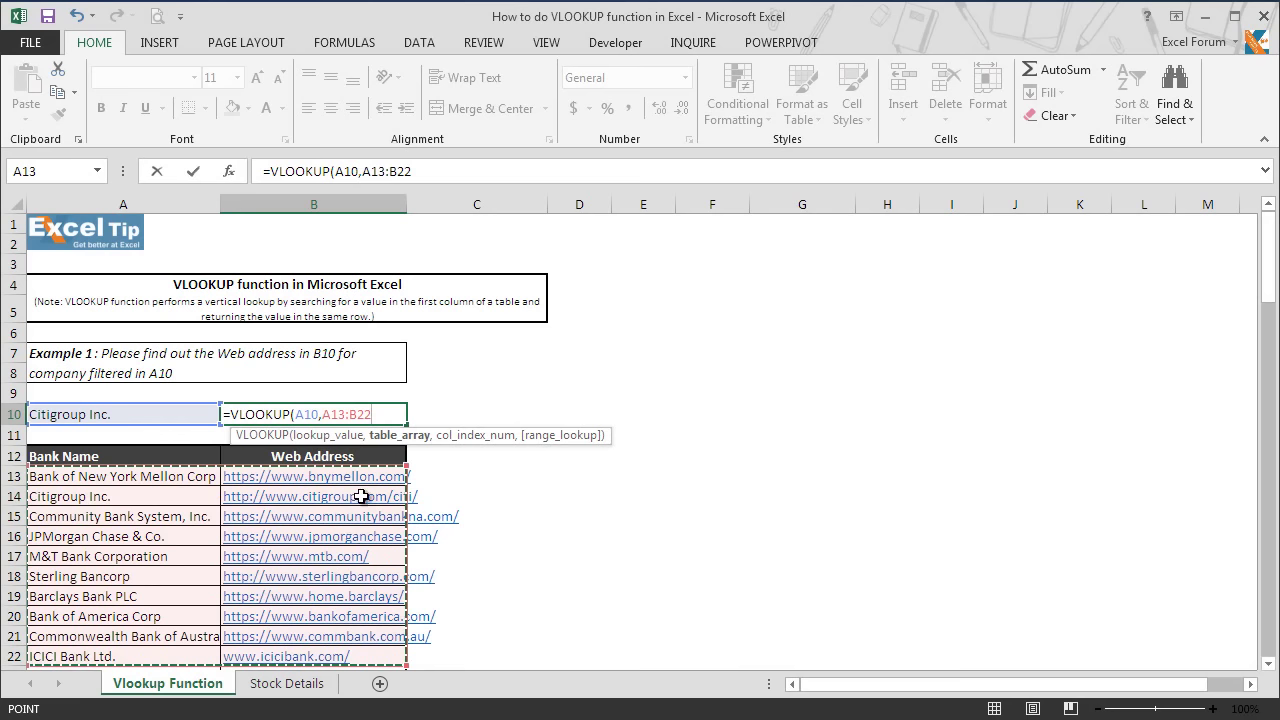
pyautogui.write(',2')
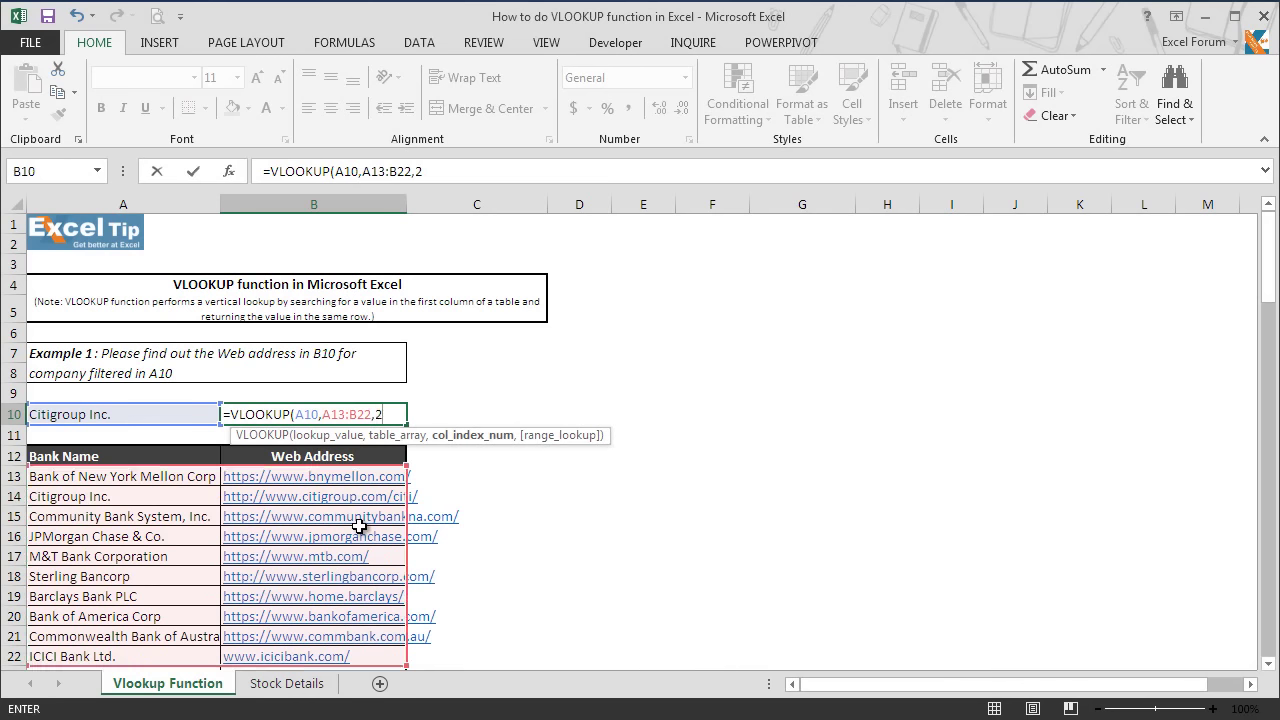
pyautogui.write(',0')
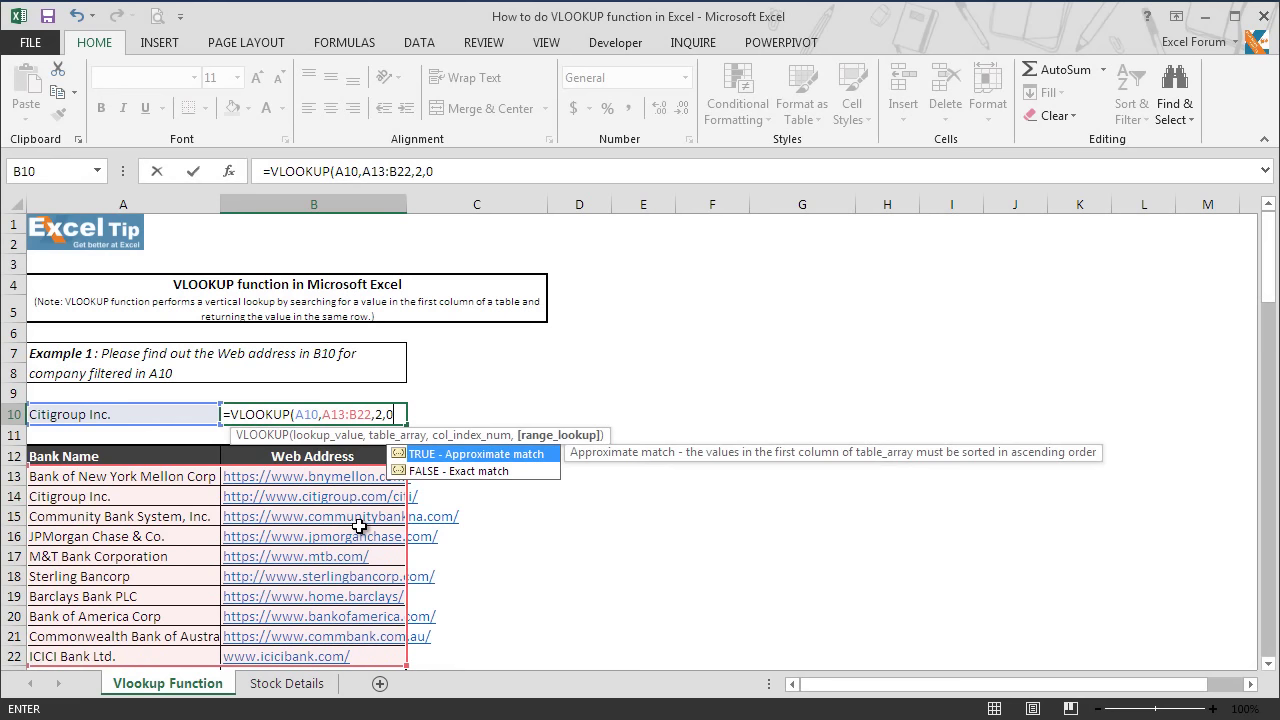
pyautogui.write(')')
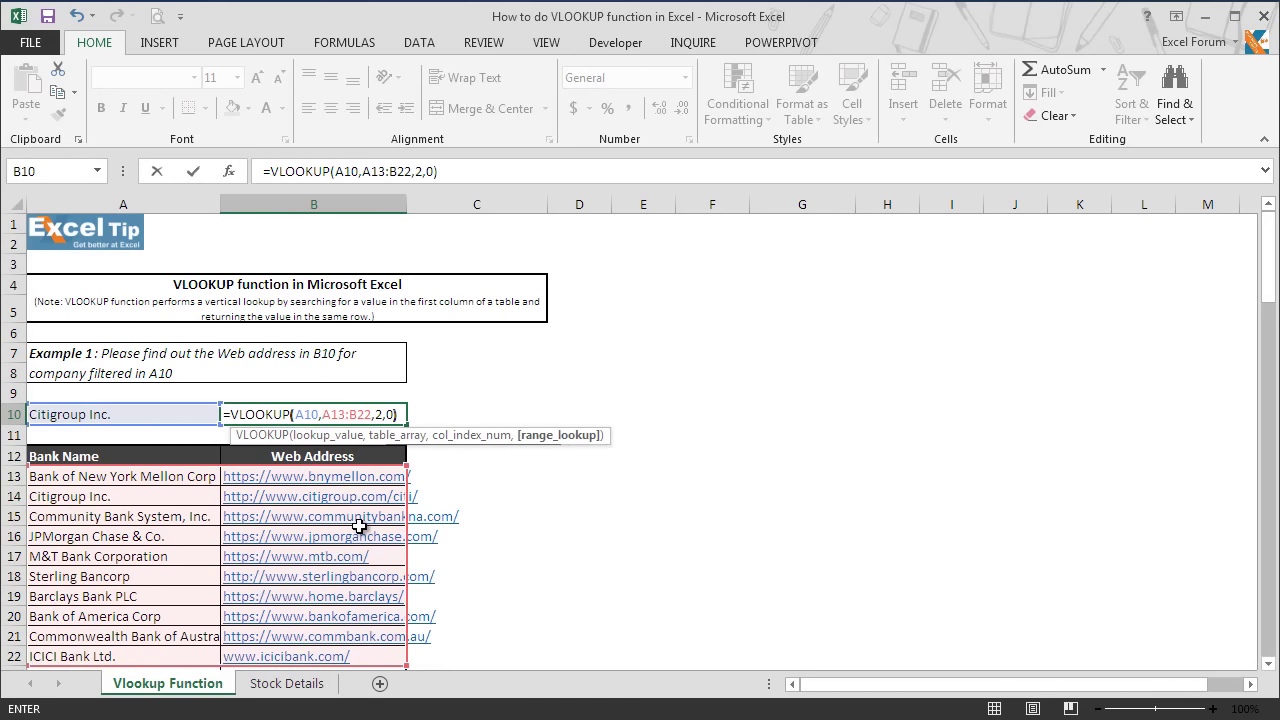
pyautogui.press('Return')
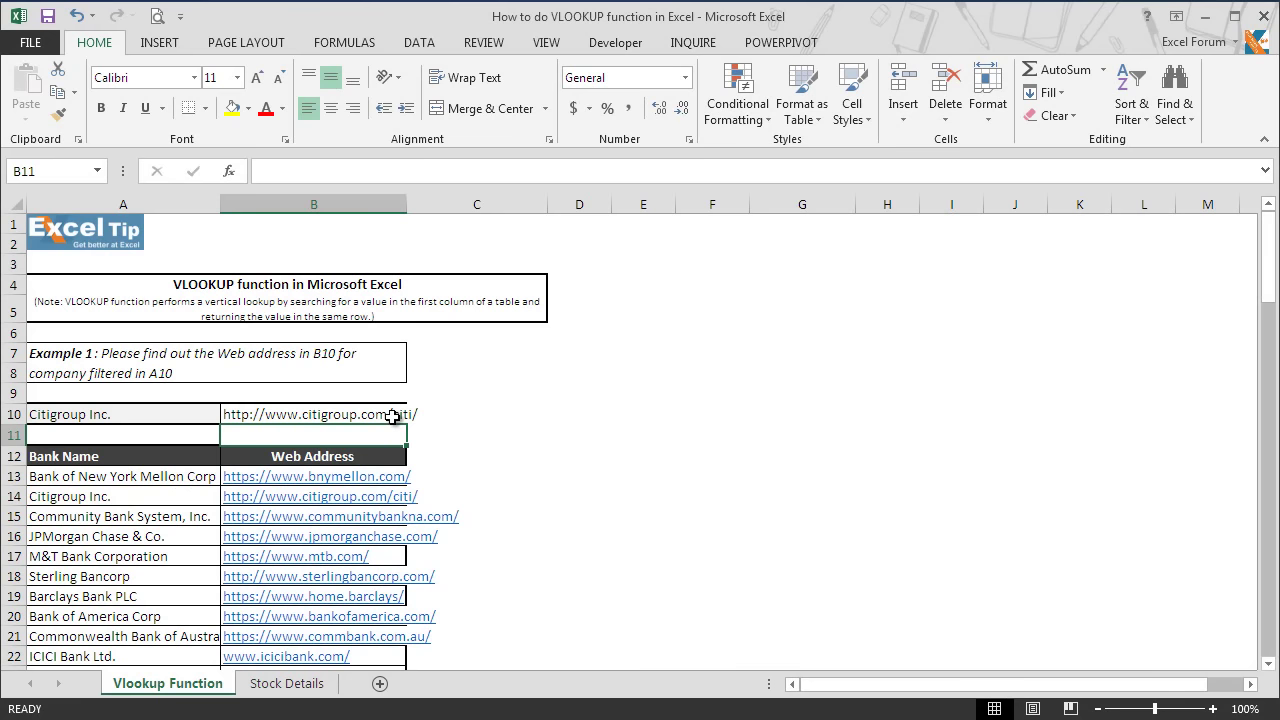
# Choose Sterling Bancorp as the company to look up in A10.
pyautogui.click(215, 418)
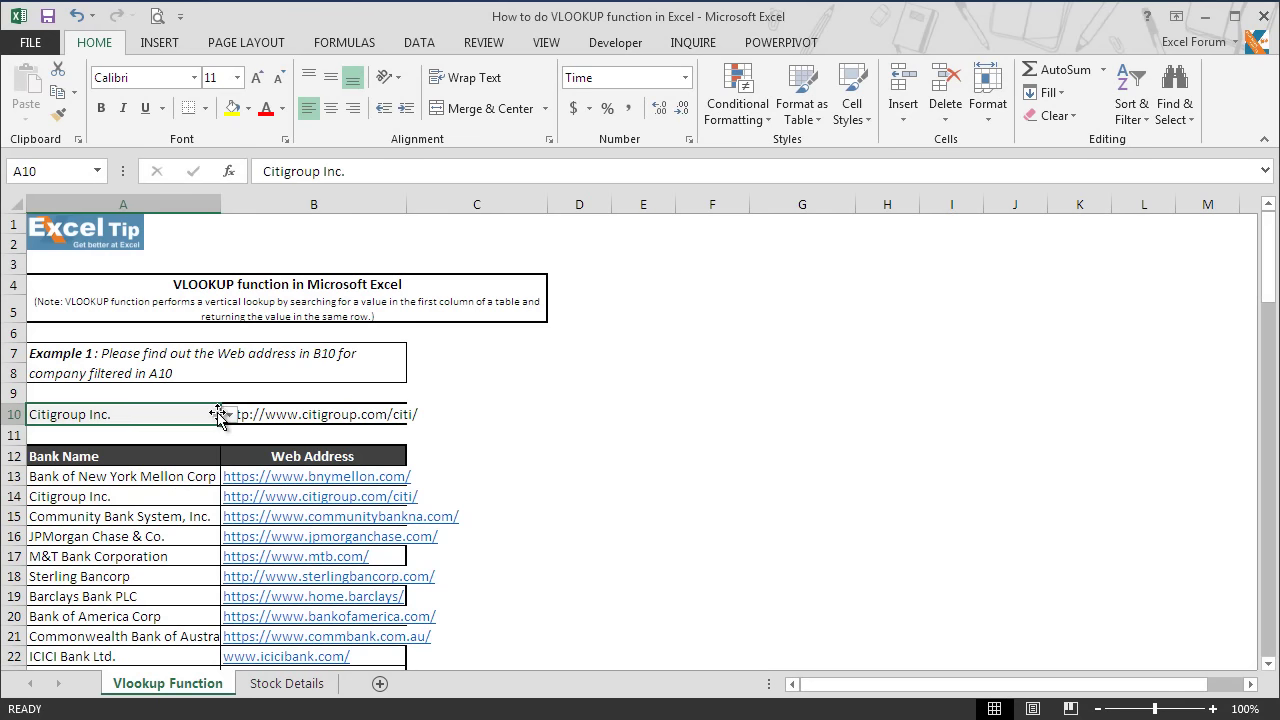
pyautogui.click(229, 414)
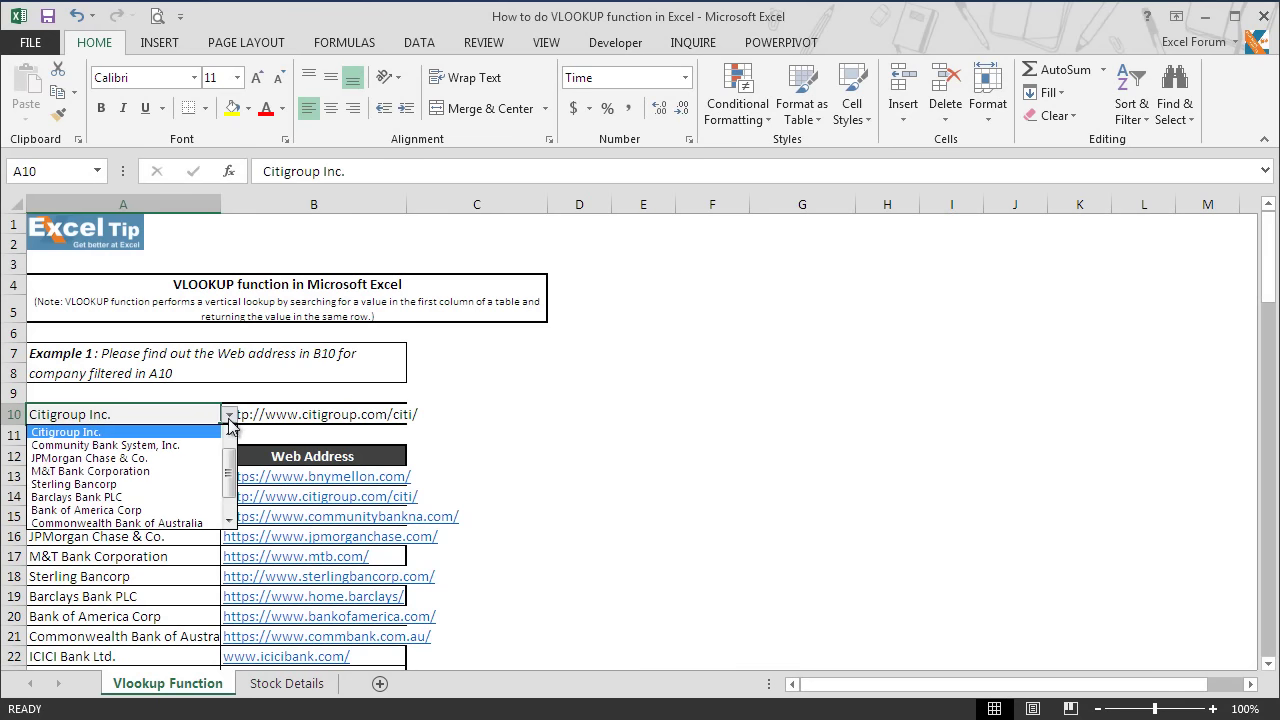
pyautogui.click(185, 483)
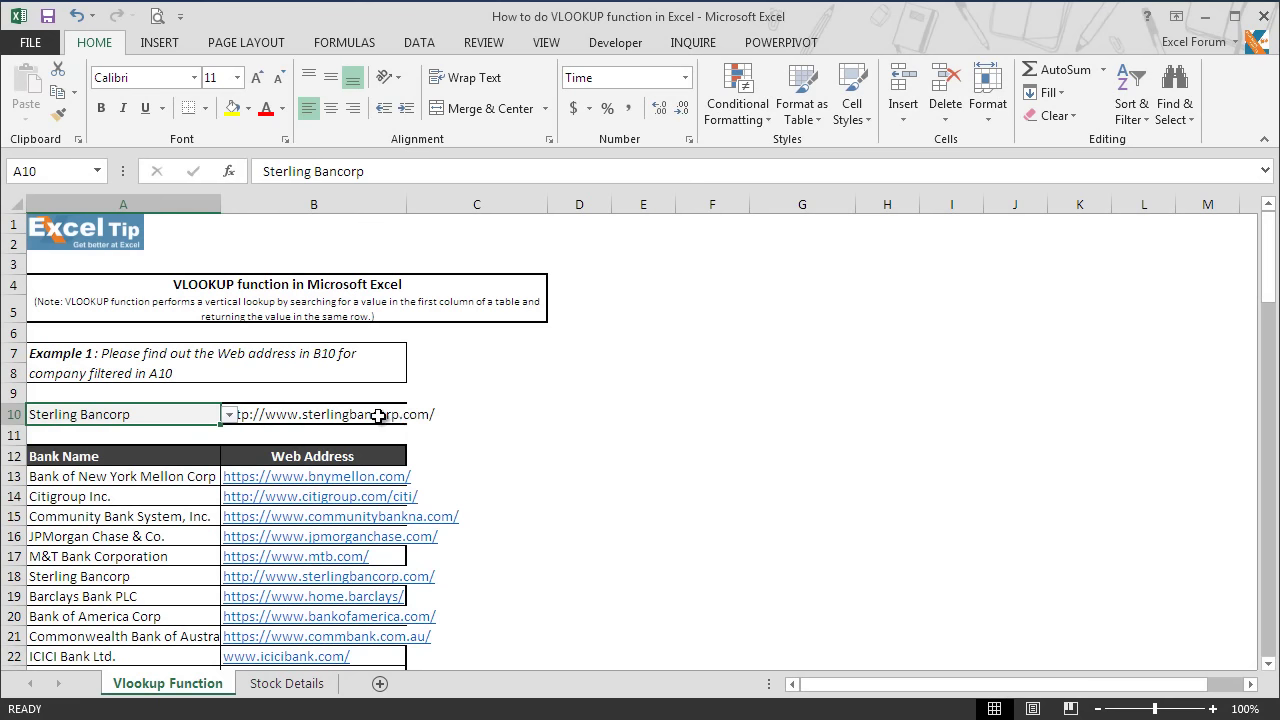
# Replace the A10 reference in B10's VLOOKUP formula with the text "ICICI Bank Ltd." as the lookup value.
pyautogui.click(371, 416)
pyautogui.doubleClick(358, 418)
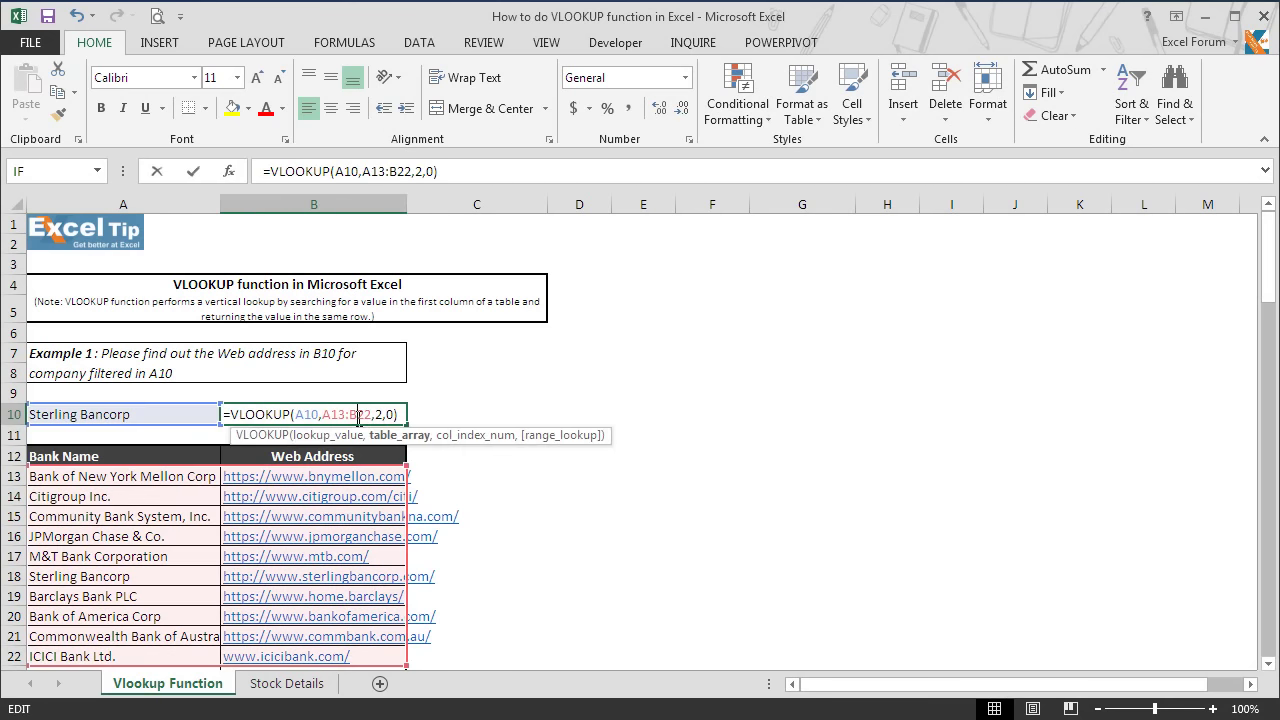
pyautogui.moveTo(307, 414); pyautogui.dragTo(318, 413)
pyautogui.write('"ICICI ')
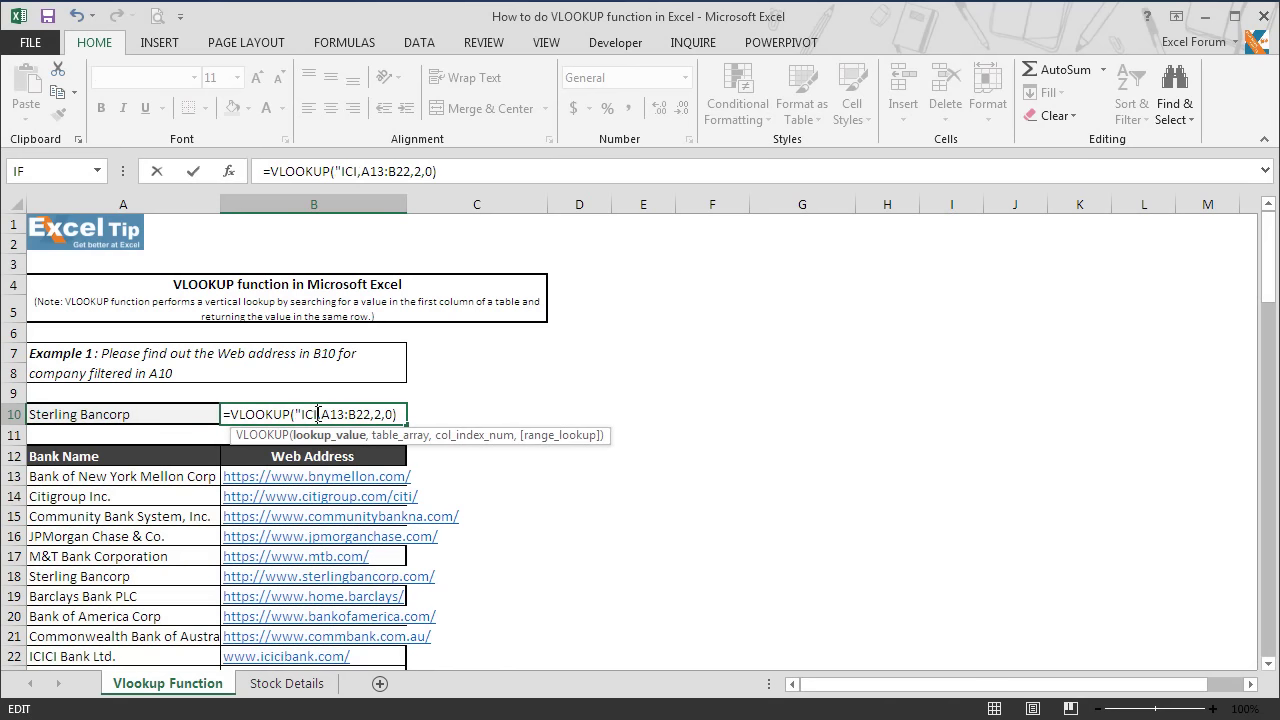
pyautogui.write('Bank Ltd')
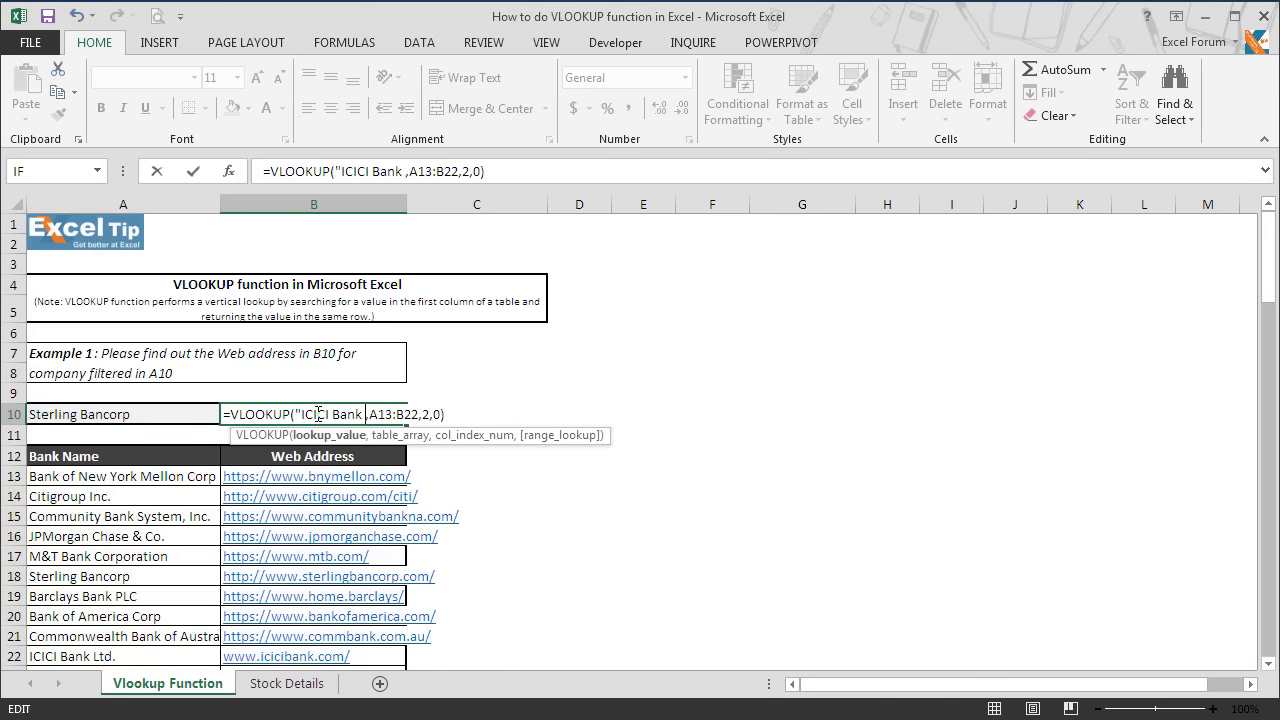
pyautogui.write('."')
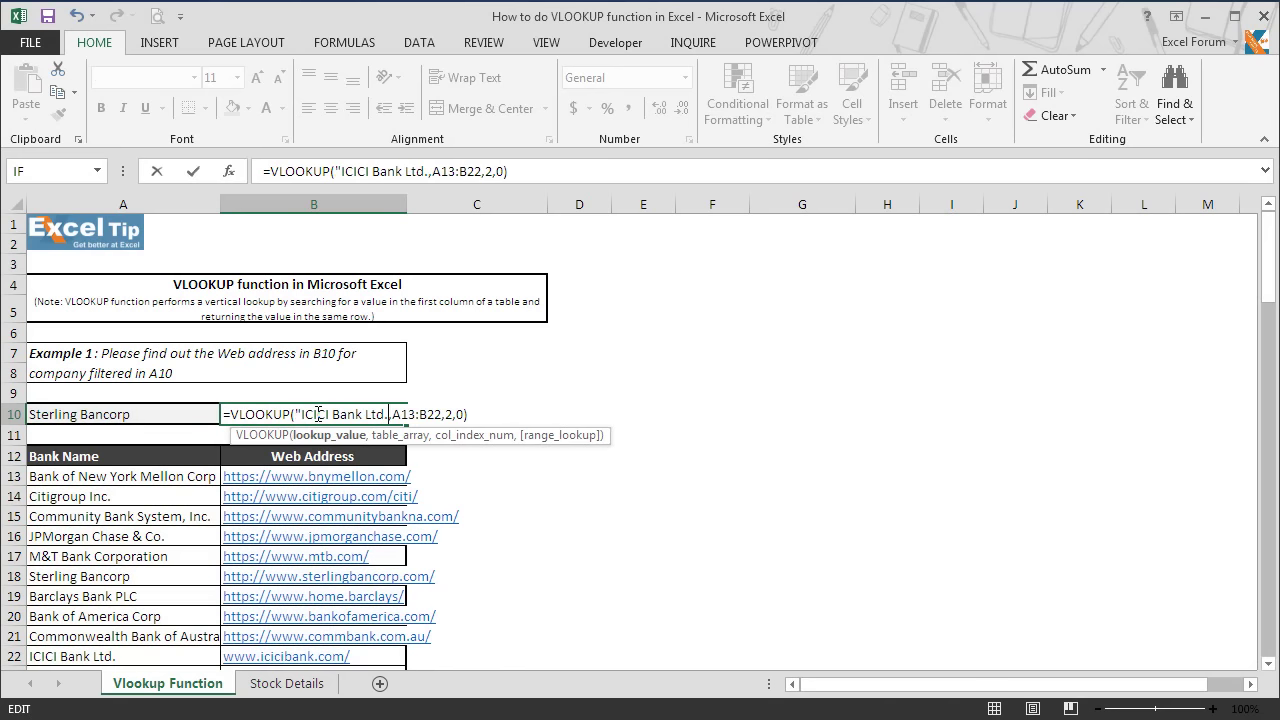
pyautogui.write('"')
pyautogui.press('Return')
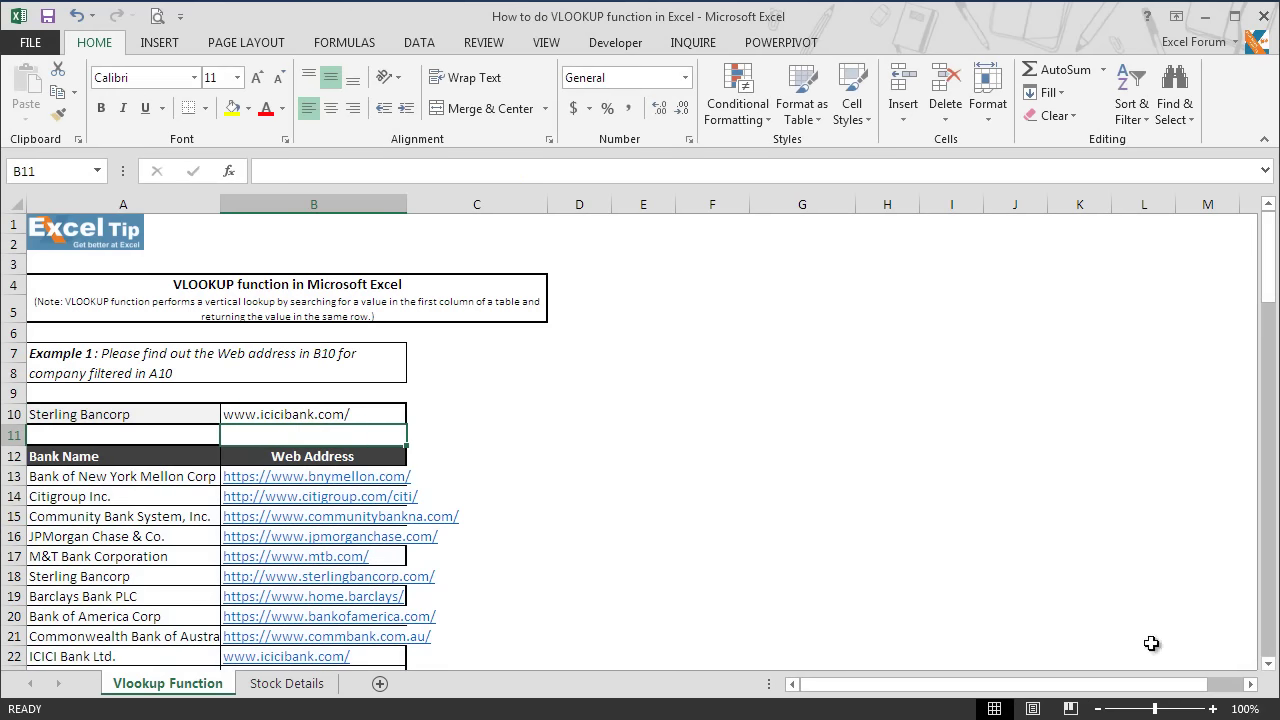
# In Example 2, enter an exact-match VLOOKUP in B32 that returns the final grade: =VLOOKUP(A32,A35:B42,2,0).
pyautogui.click(1268, 664)
pyautogui.moveTo(1273, 669); pyautogui.dragTo(1273, 669)
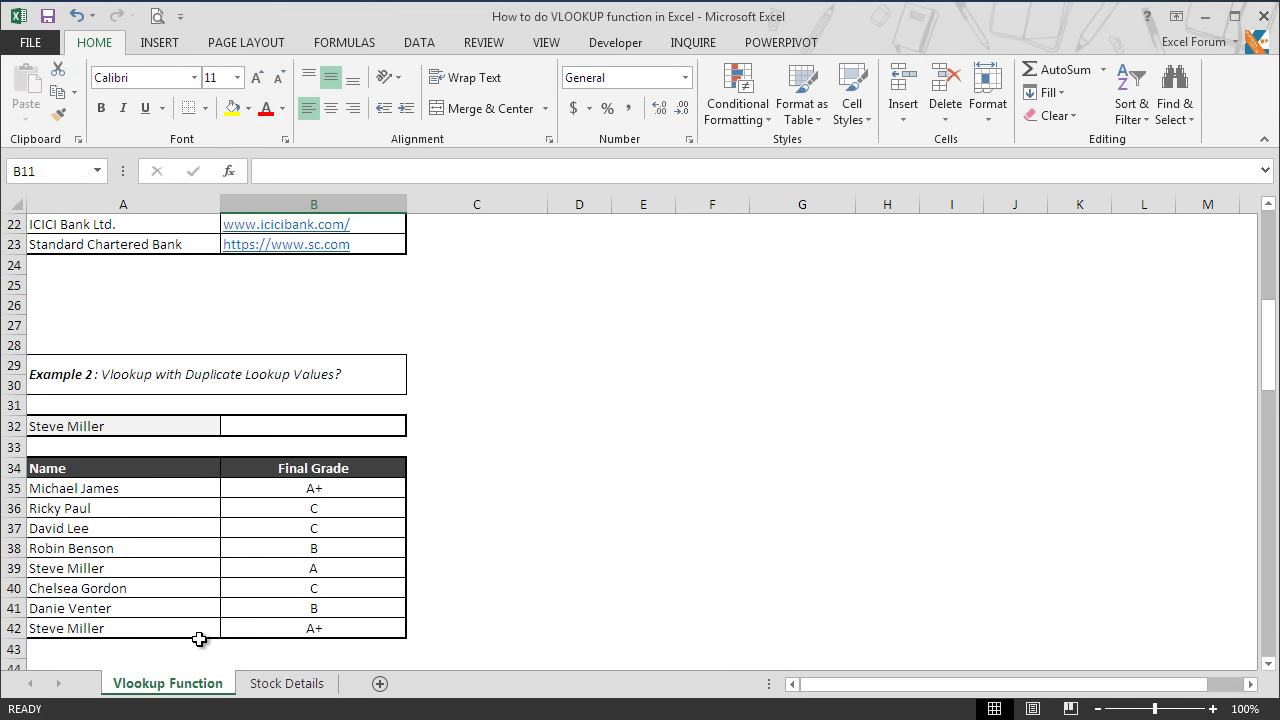
pyautogui.click(330, 426)
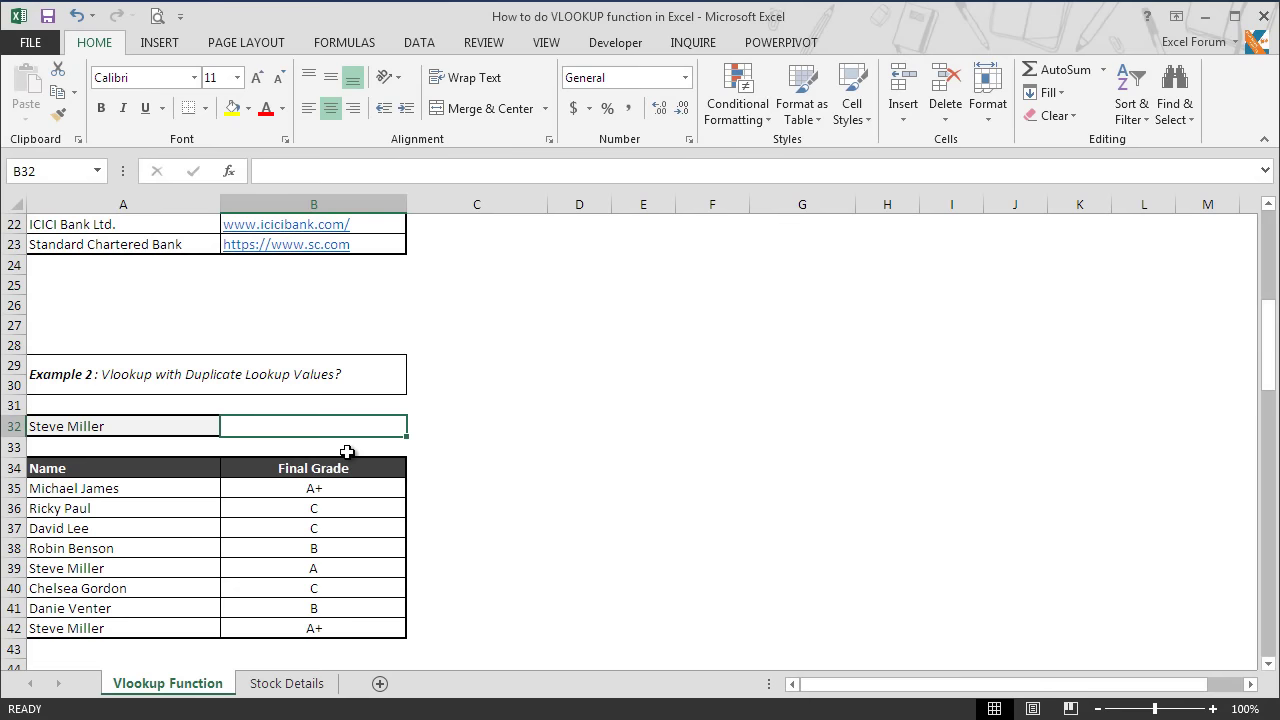
pyautogui.write('=vloo')
pyautogui.doubleClick(348, 458)
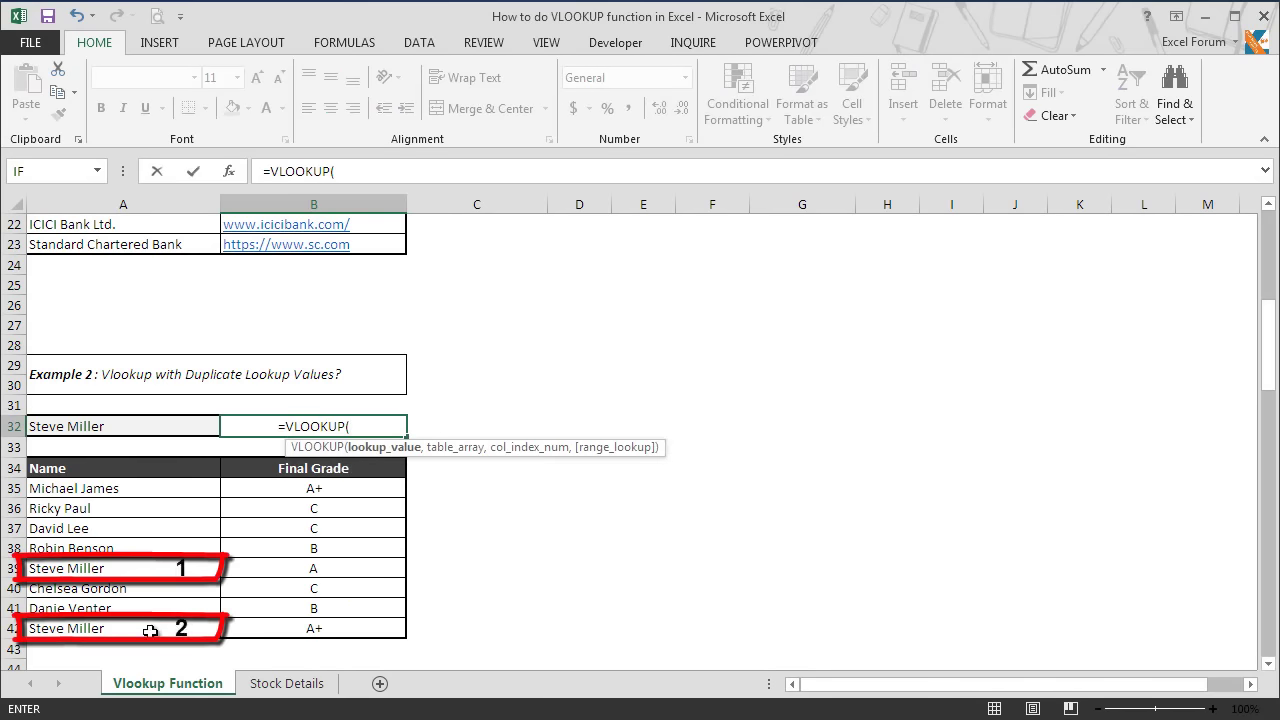
pyautogui.click(153, 432)
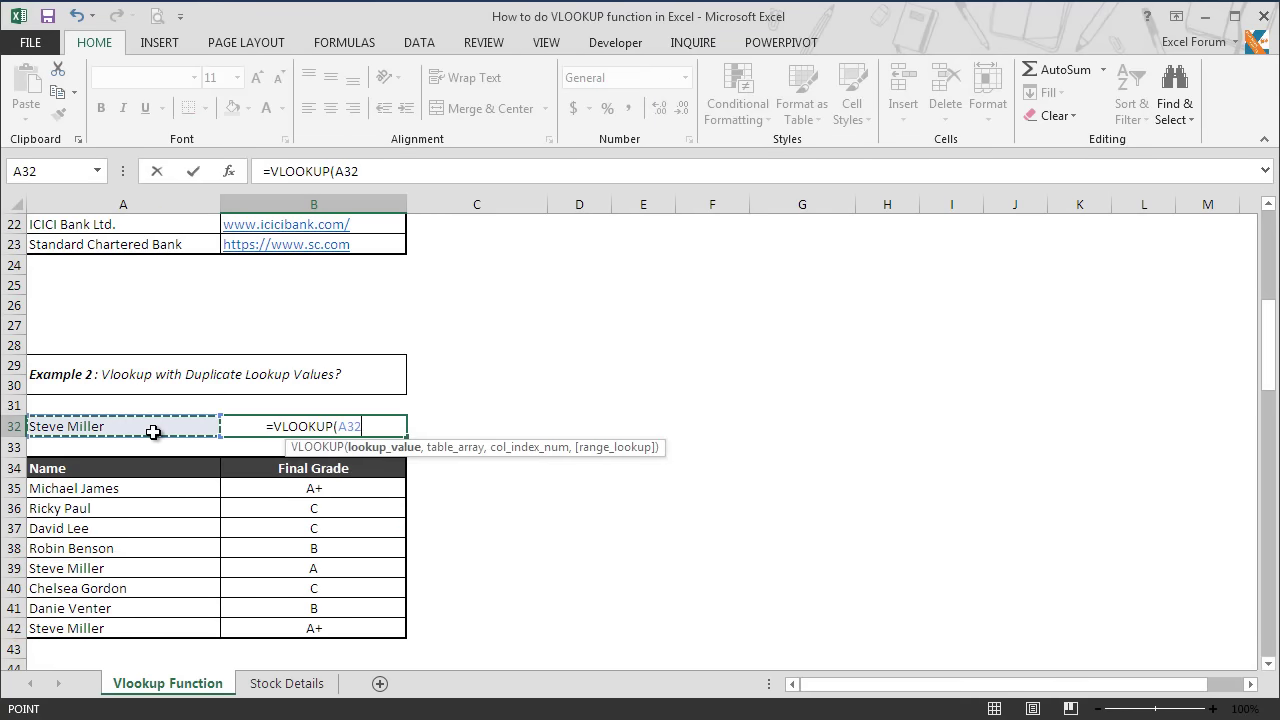
pyautogui.write(',')
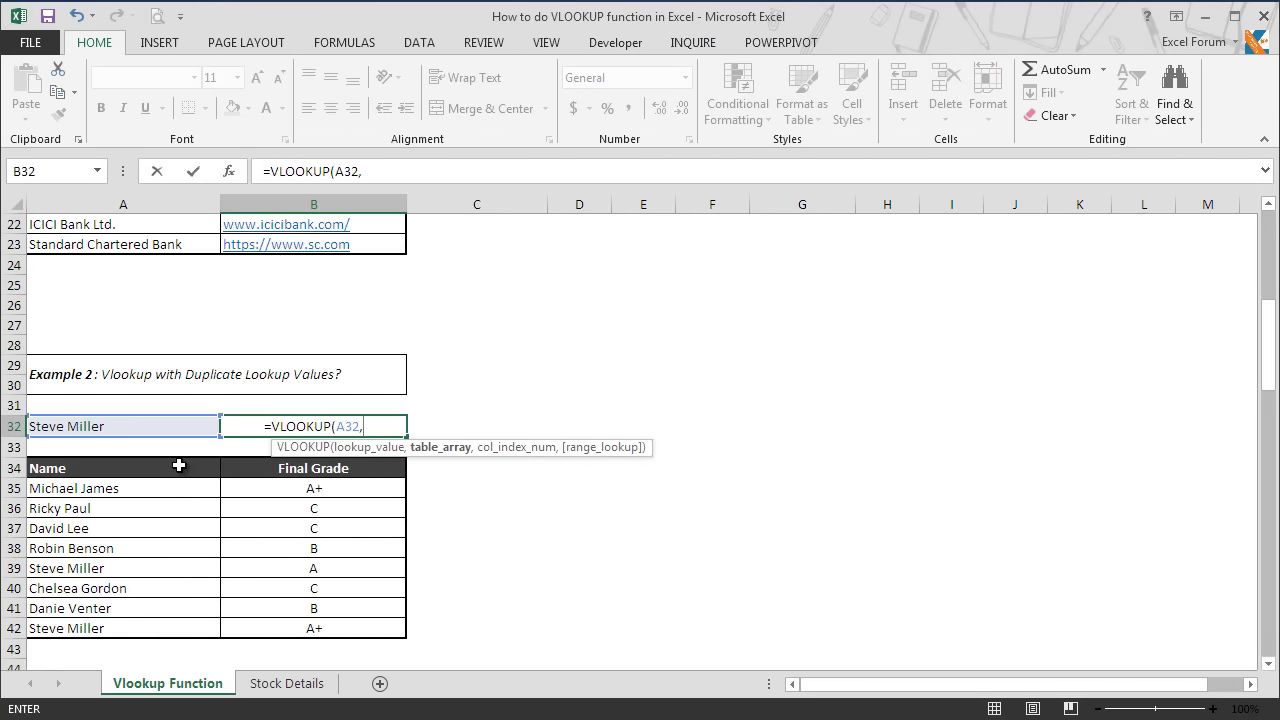
pyautogui.moveTo(154, 486); pyautogui.dragTo(314, 629)
pyautogui.write(',2,0)')
pyautogui.press('Return')
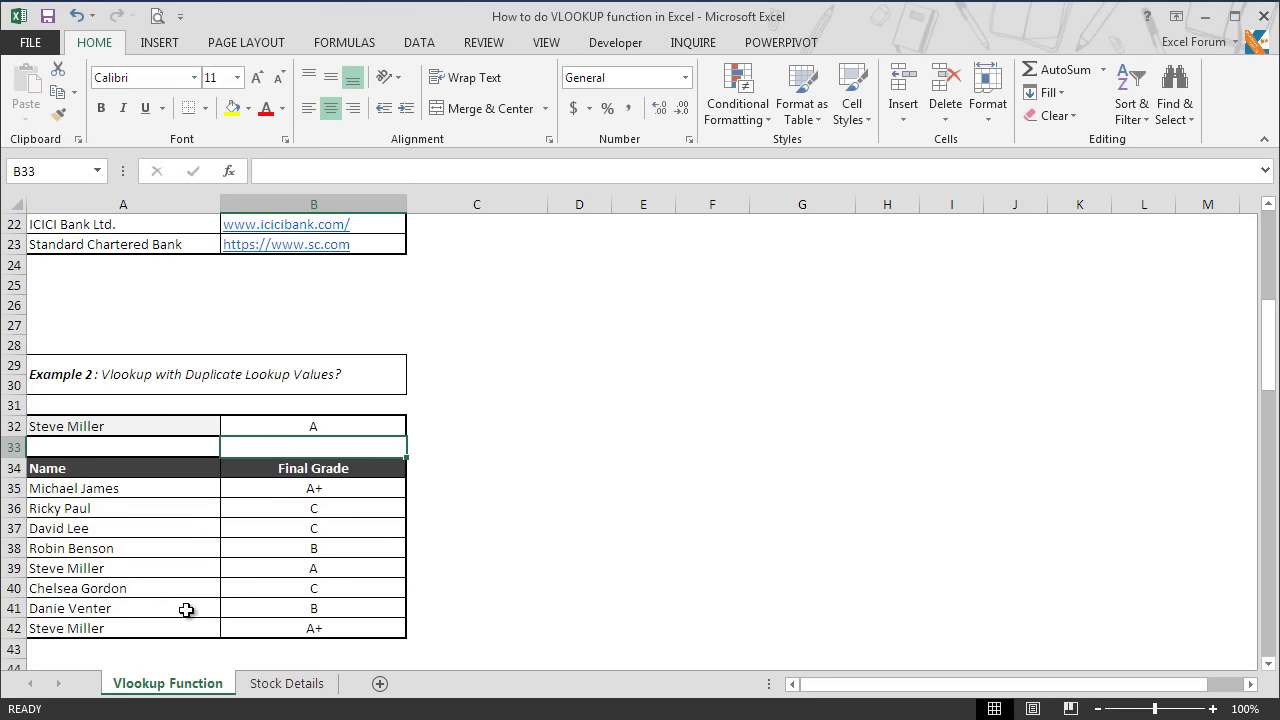
pyautogui.moveTo(290, 553)
pyautogui.mouseDown()
pyautogui.moveTo(296, 572)
pyautogui.moveTo(300, 556)
pyautogui.mouseUp()
pyautogui.moveTo(300, 610); pyautogui.dragTo(311, 614)
# In Example 3, enter an exact-match VLOOKUP in B51 that finds A51 in A2:D15 of the Stock Details sheet and returns column 3.
pyautogui.click(1268, 663)
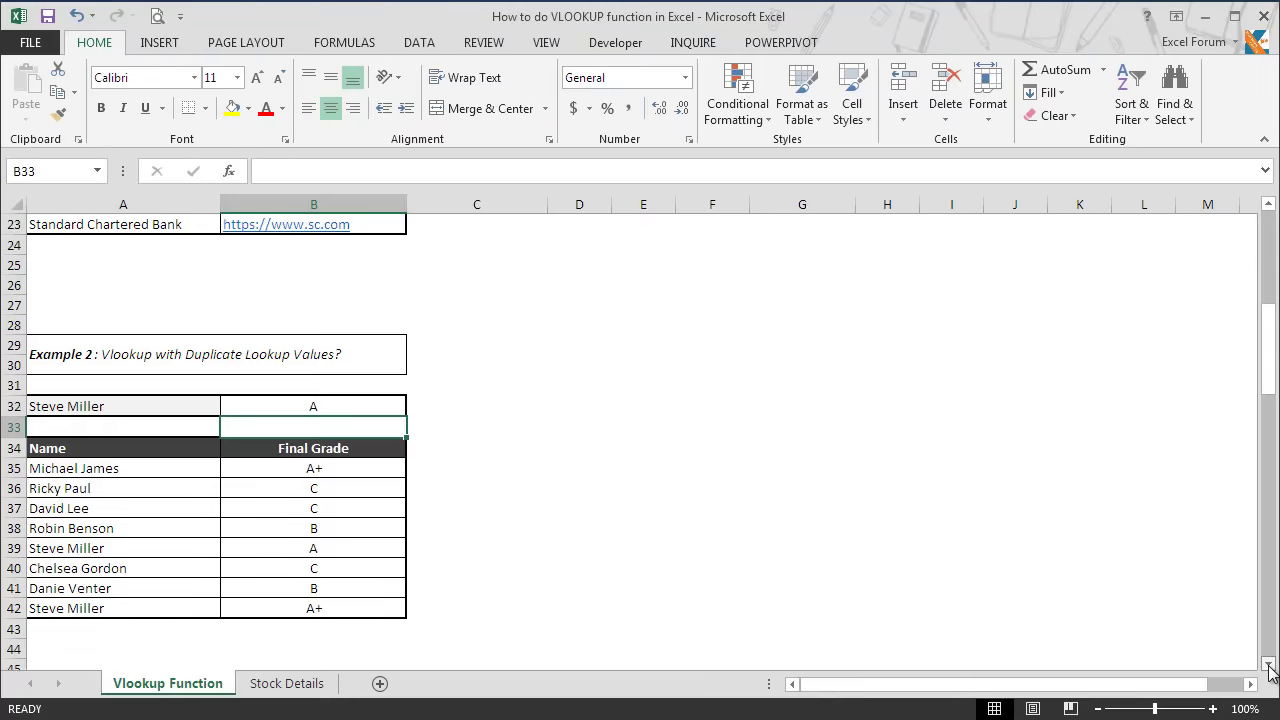
pyautogui.scroll(-6, 1268, 663)
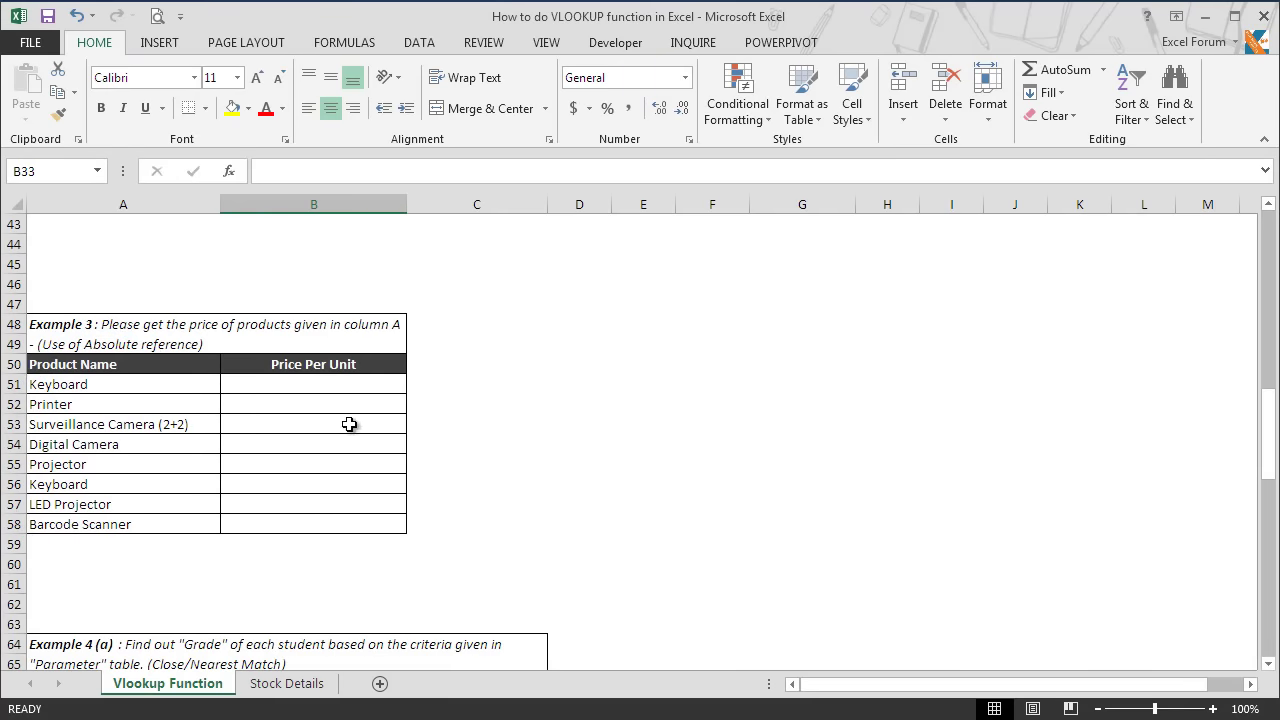
pyautogui.click(325, 384)
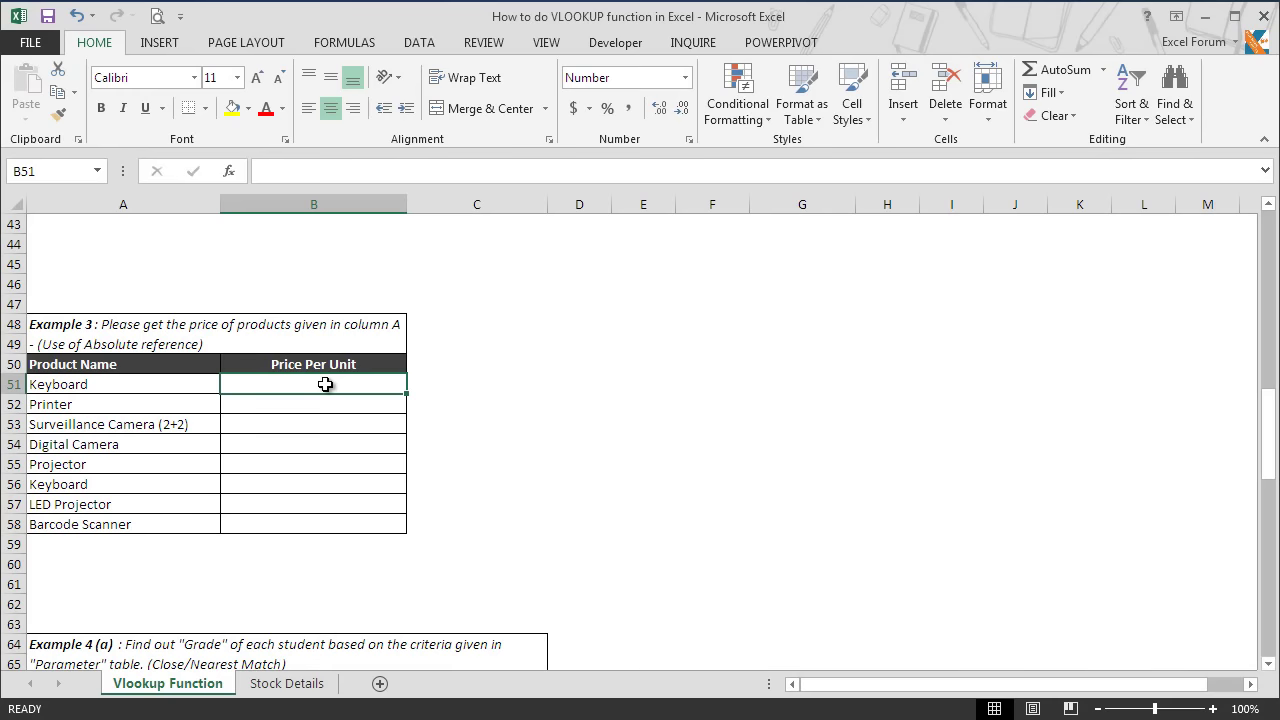
pyautogui.write('=vloo')
pyautogui.press('Tab')
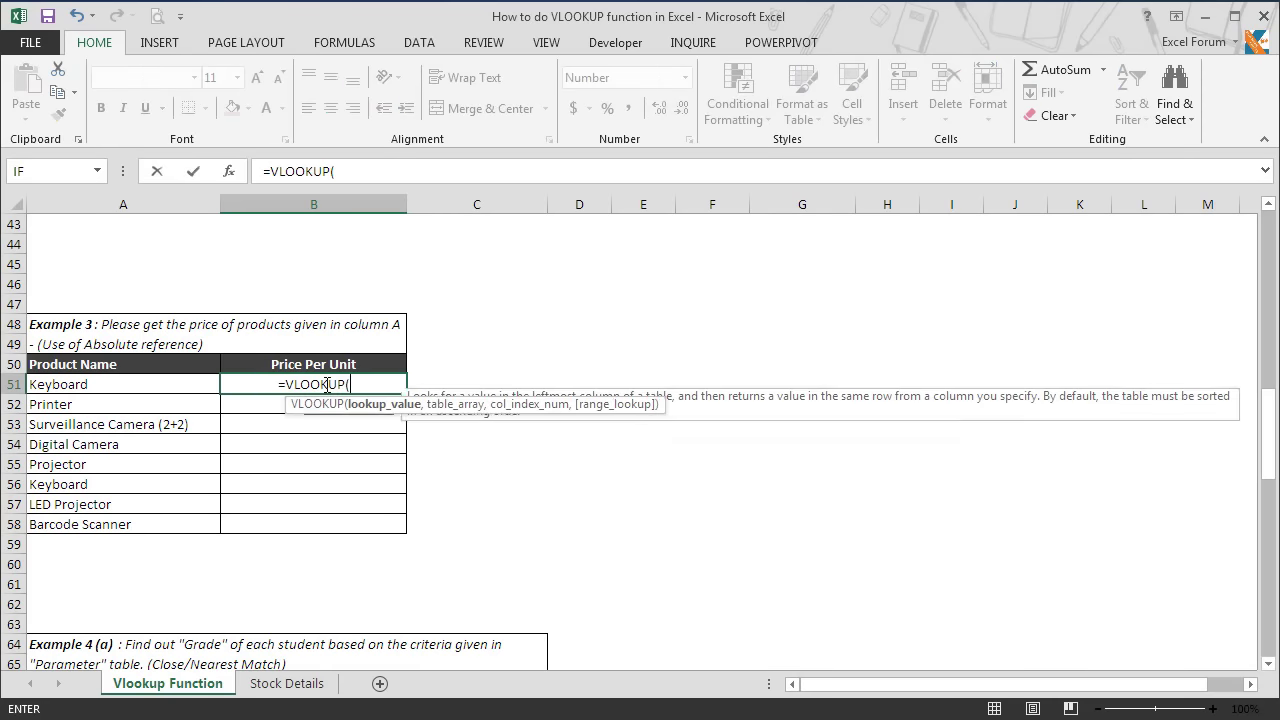
pyautogui.click(190, 382)
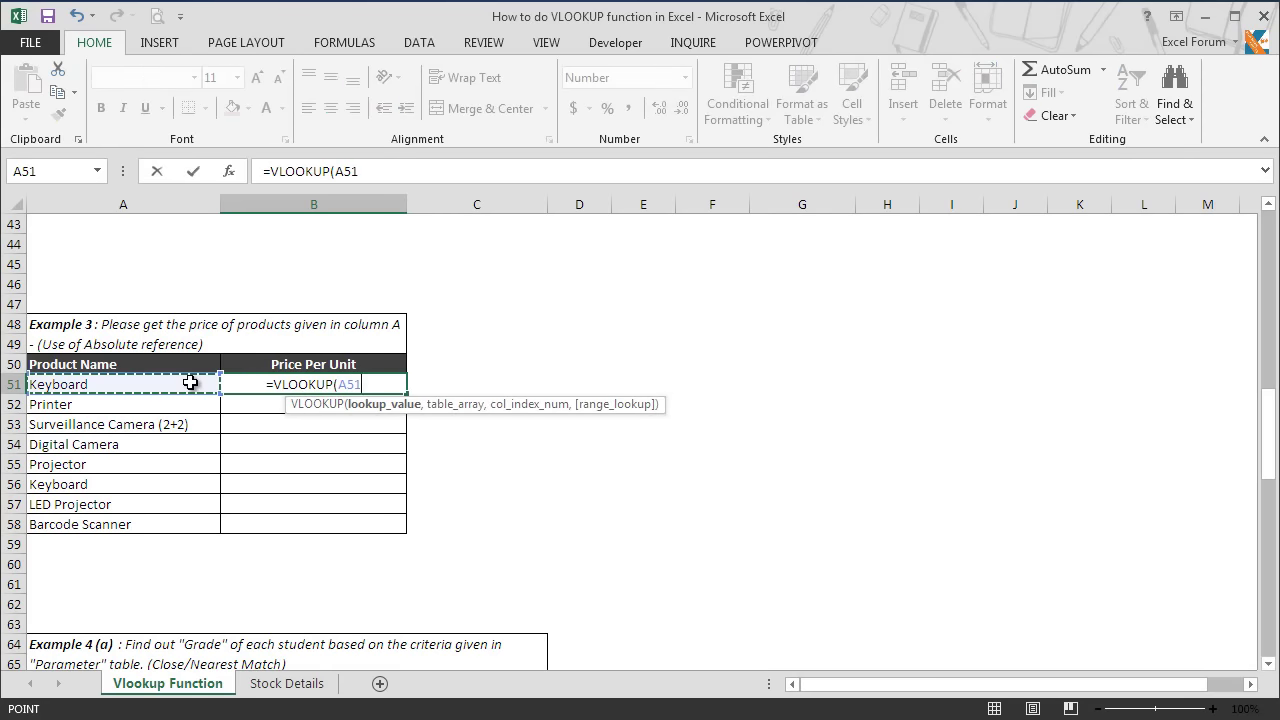
pyautogui.write(',')
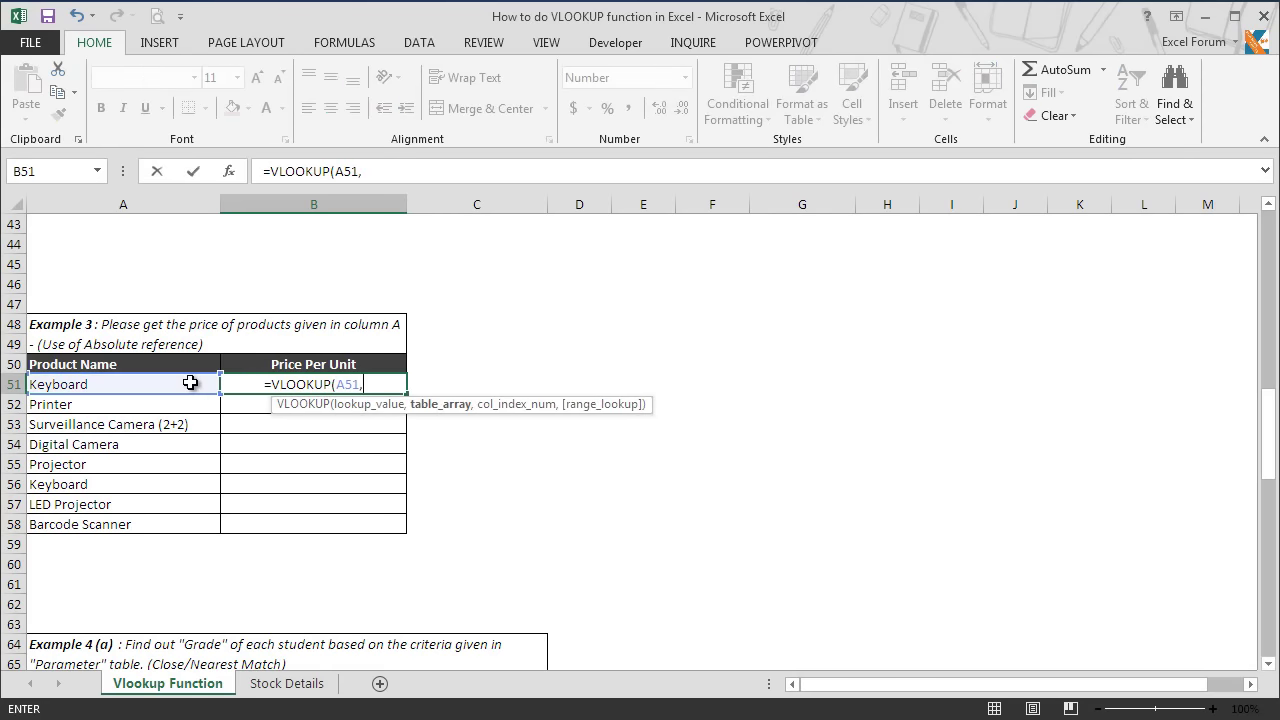
pyautogui.click(287, 684)
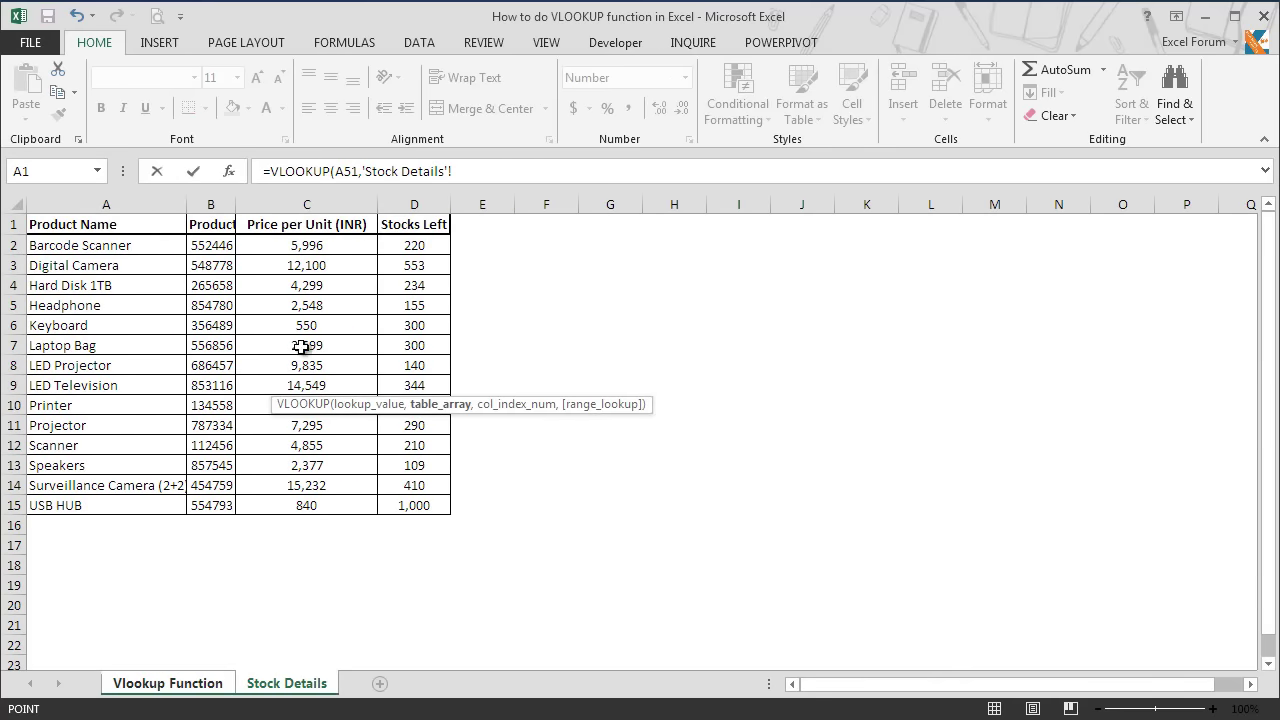
pyautogui.click(86, 248)
pyautogui.moveTo(159, 279); pyautogui.dragTo(397, 495)
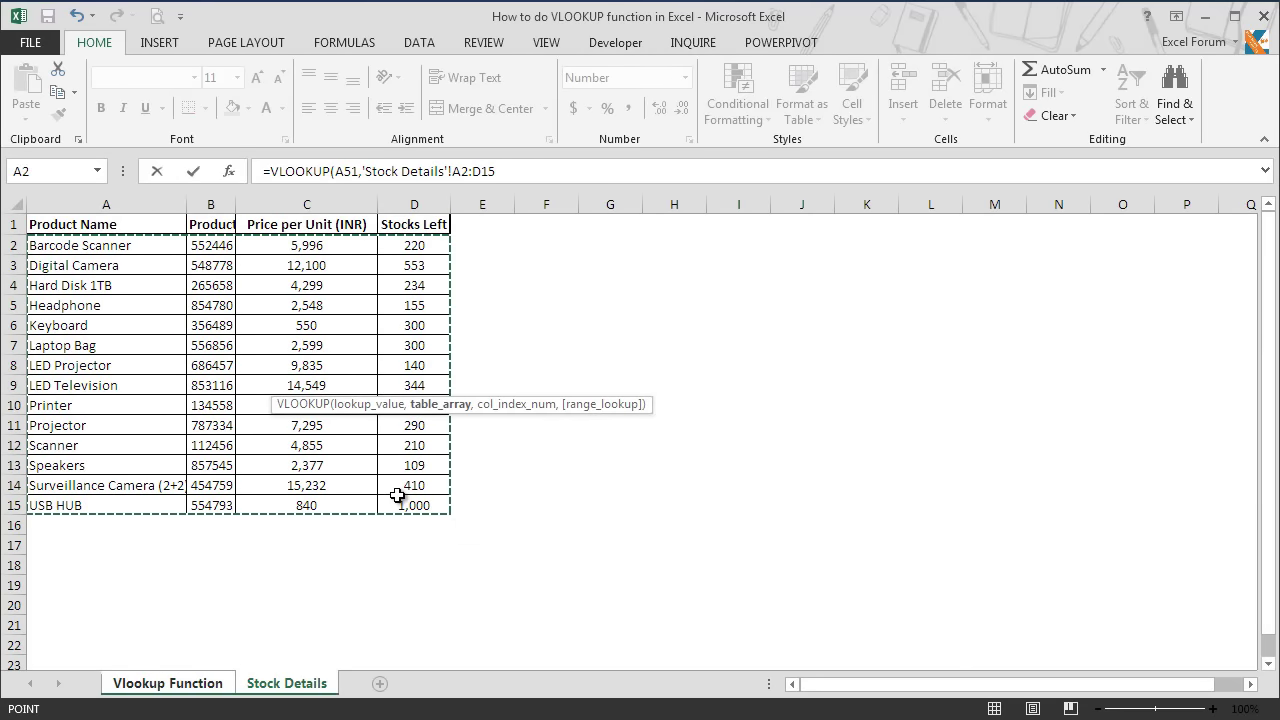
pyautogui.write(',3')
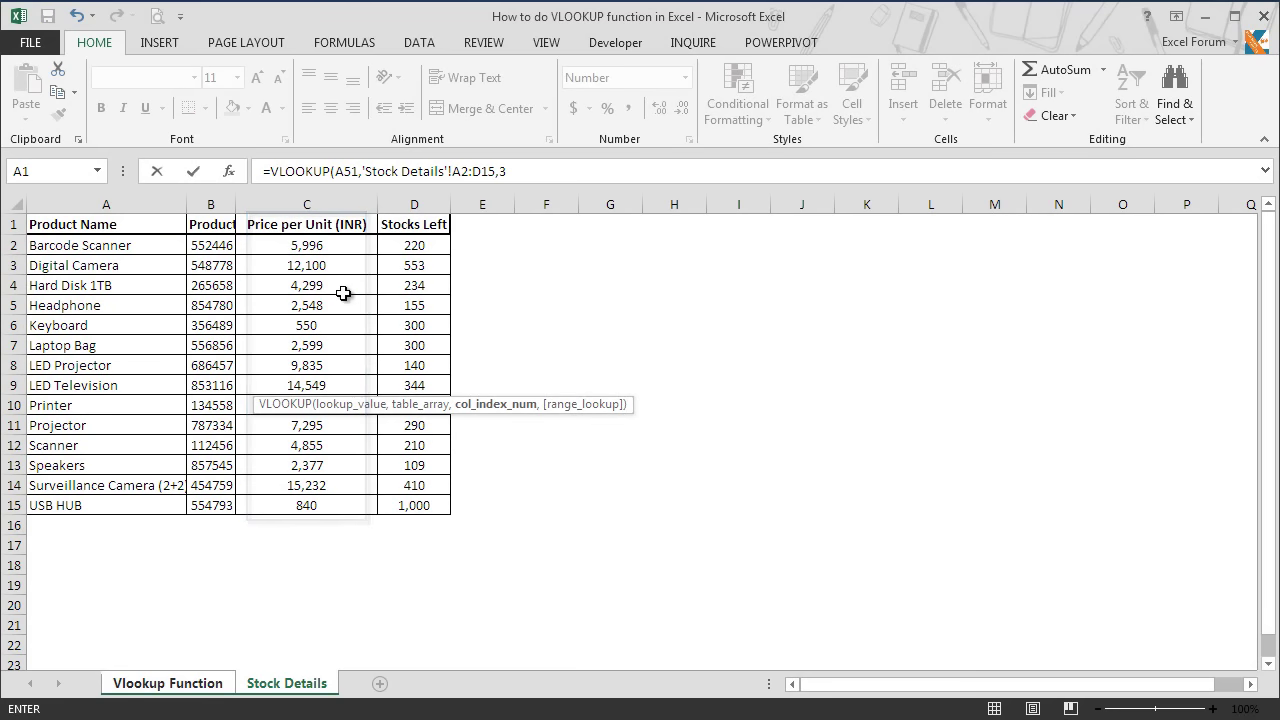
pyautogui.write(',0')
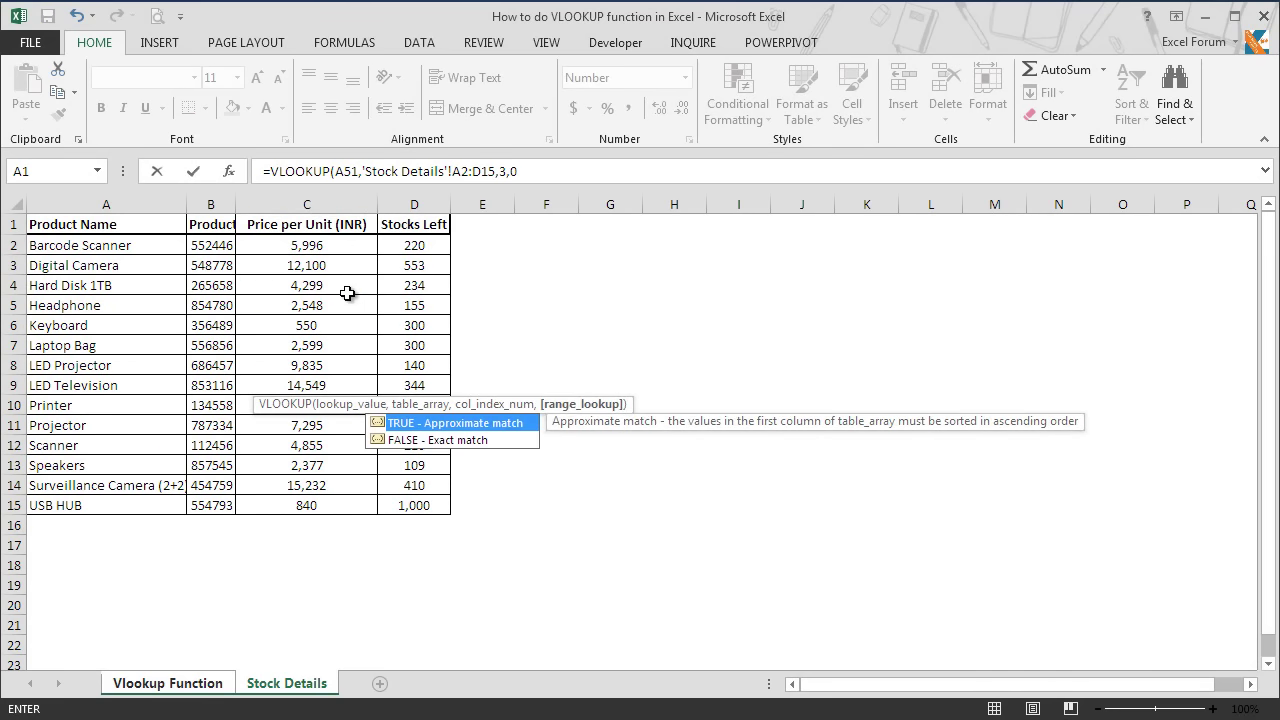
pyautogui.press('Return')
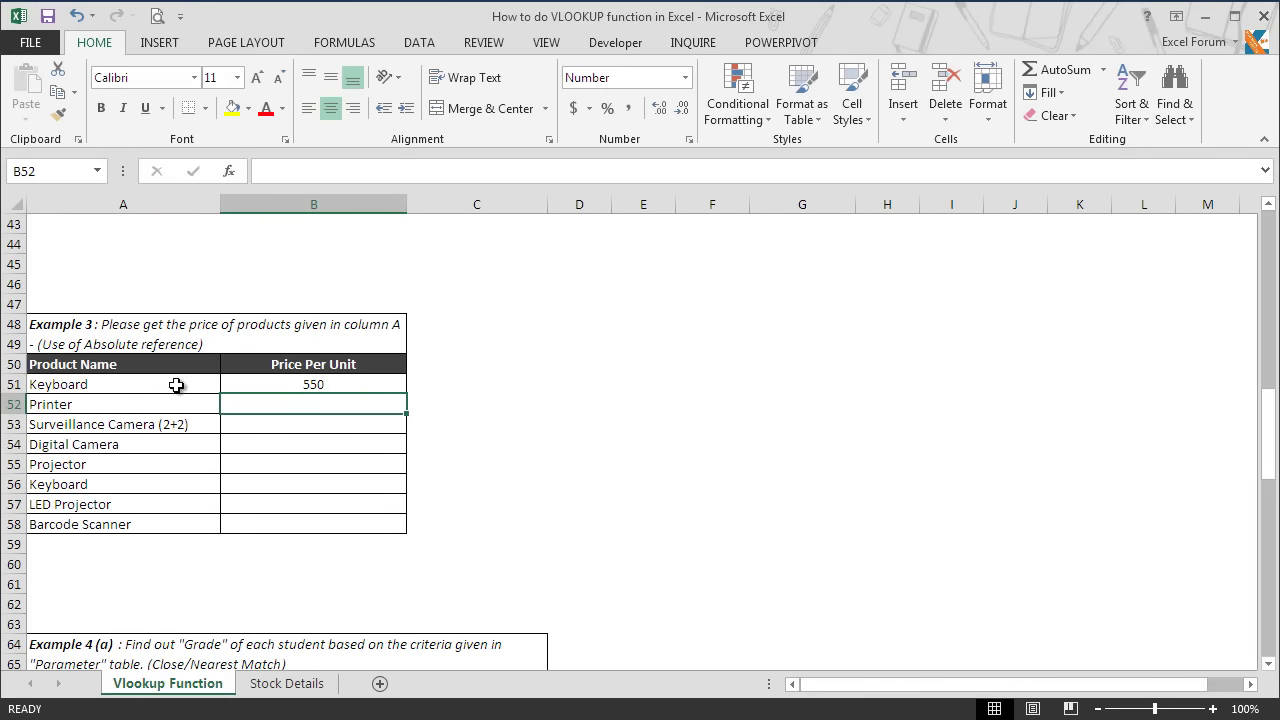
# Fill the price lookup formula from B51 down through B58.
pyautogui.click(400, 382)
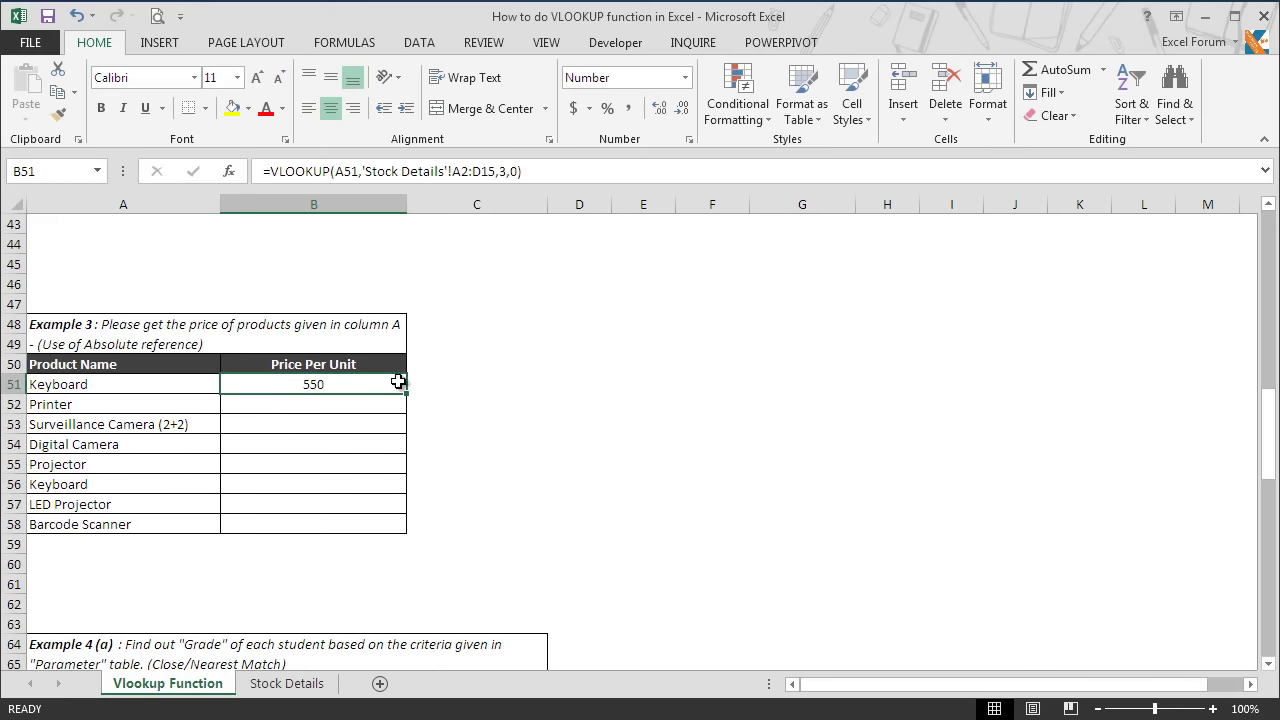
pyautogui.moveTo(408, 400); pyautogui.dragTo(406, 536)
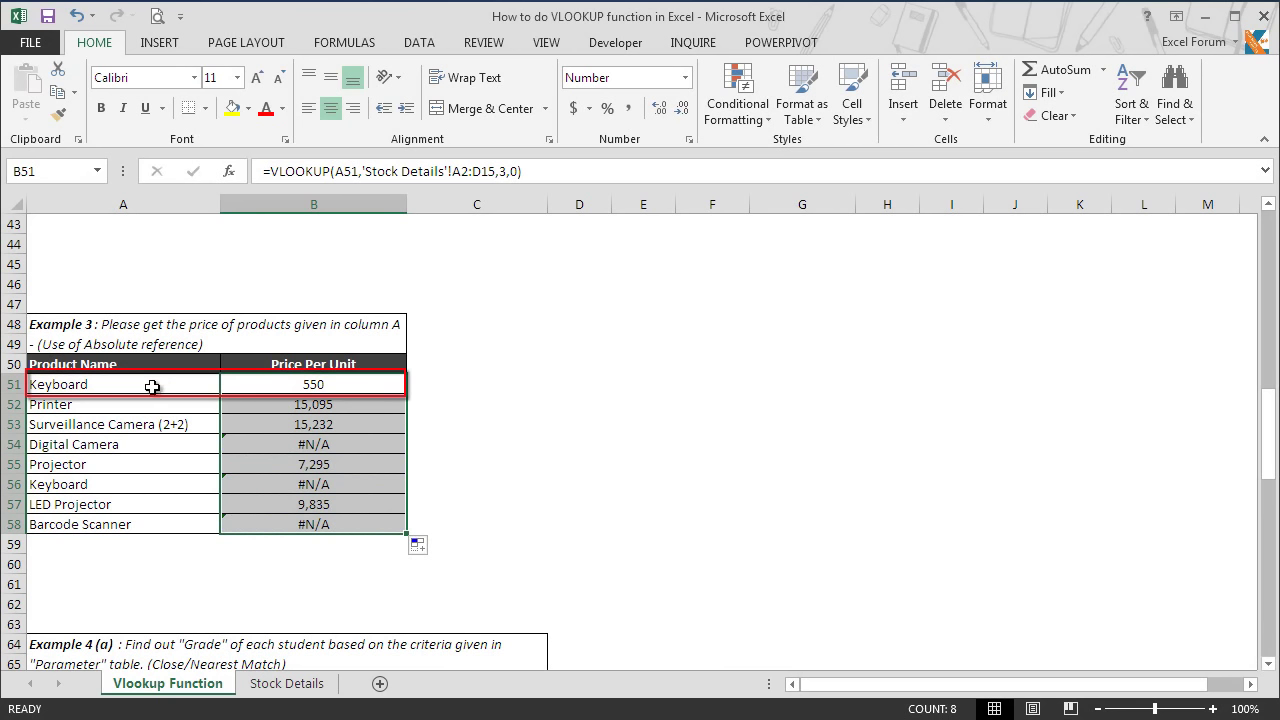
# Examine the Keyboard lookup formula in B56 and highlight its table range A7:D20 on the Stock Details sheet.
pyautogui.click(356, 483)
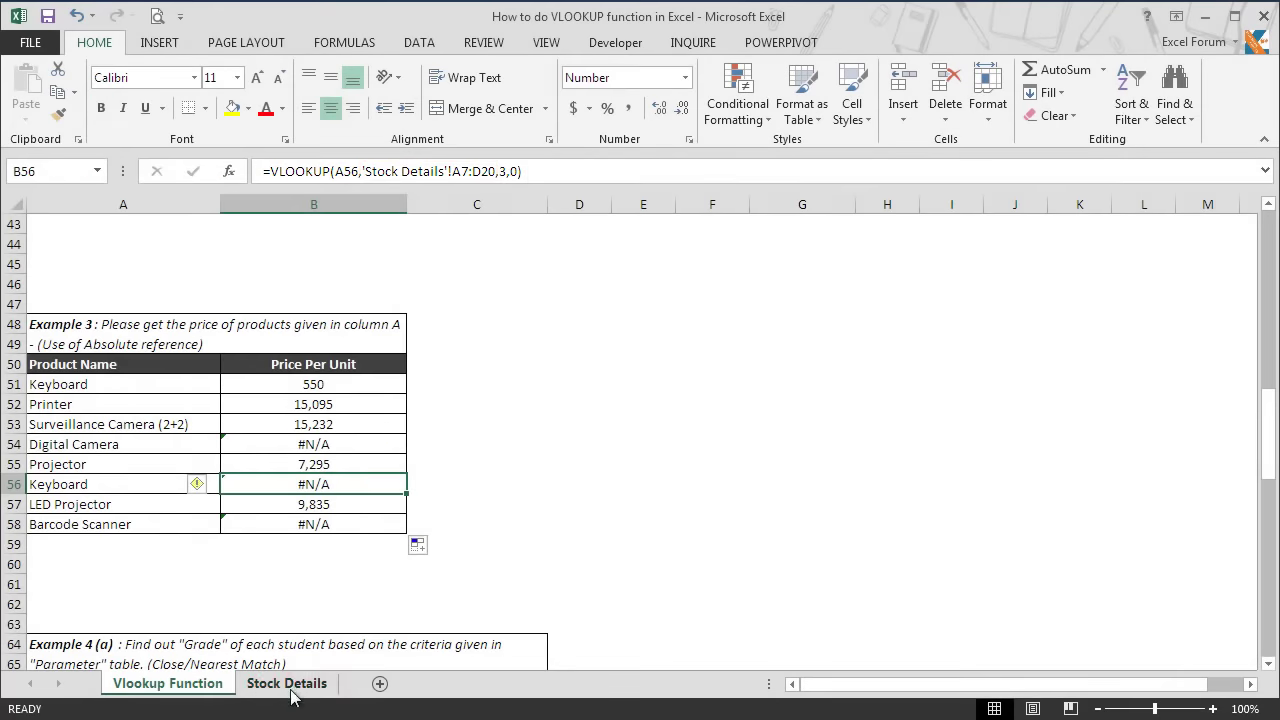
pyautogui.click(287, 683)
pyautogui.moveTo(110, 345); pyautogui.dragTo(445, 610)
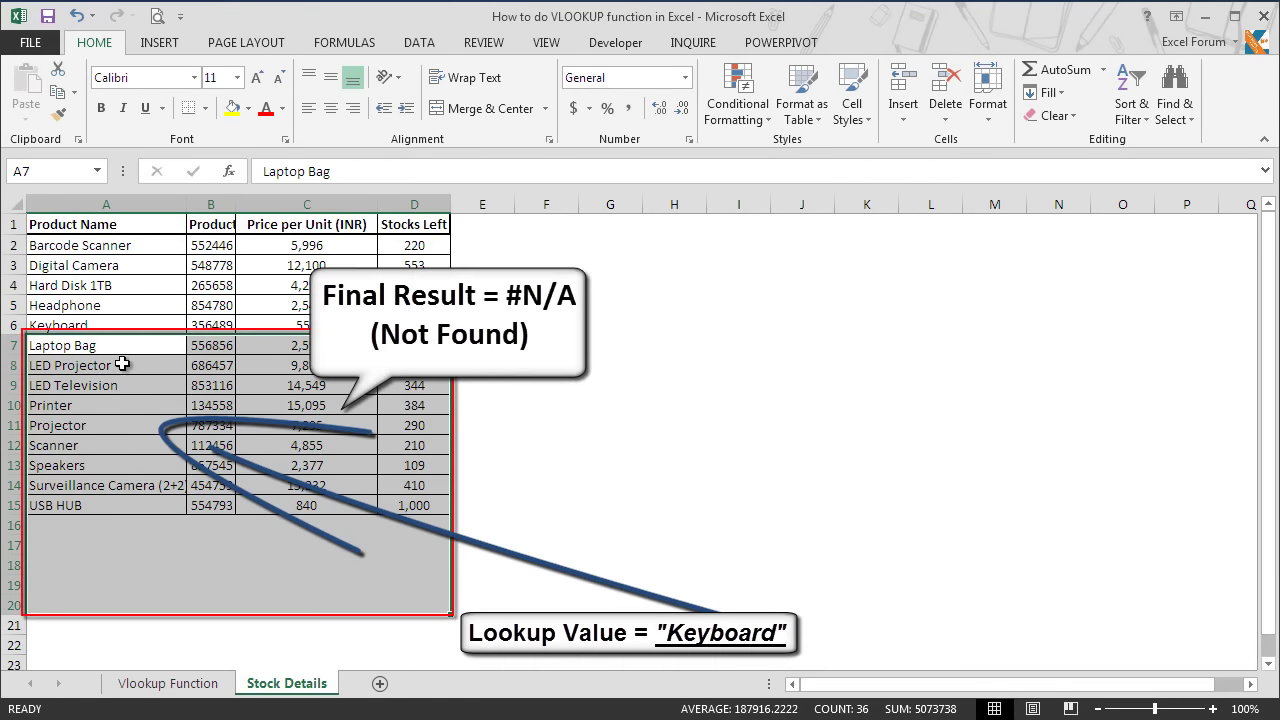
pyautogui.click(173, 684)
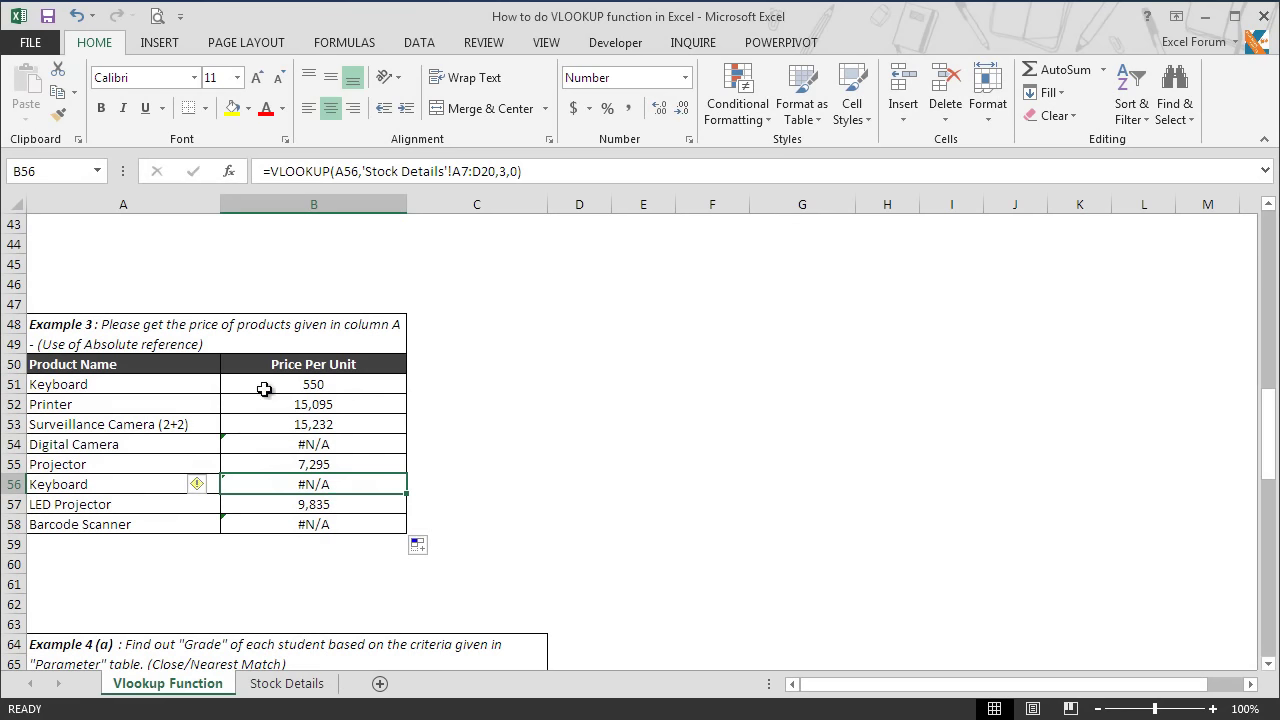
# Make the Stock Details range in B51's VLOOKUP absolute as $A$2:$D$15 and fill the formula down to B58.
pyautogui.click(354, 385)
pyautogui.doubleClick(354, 385)
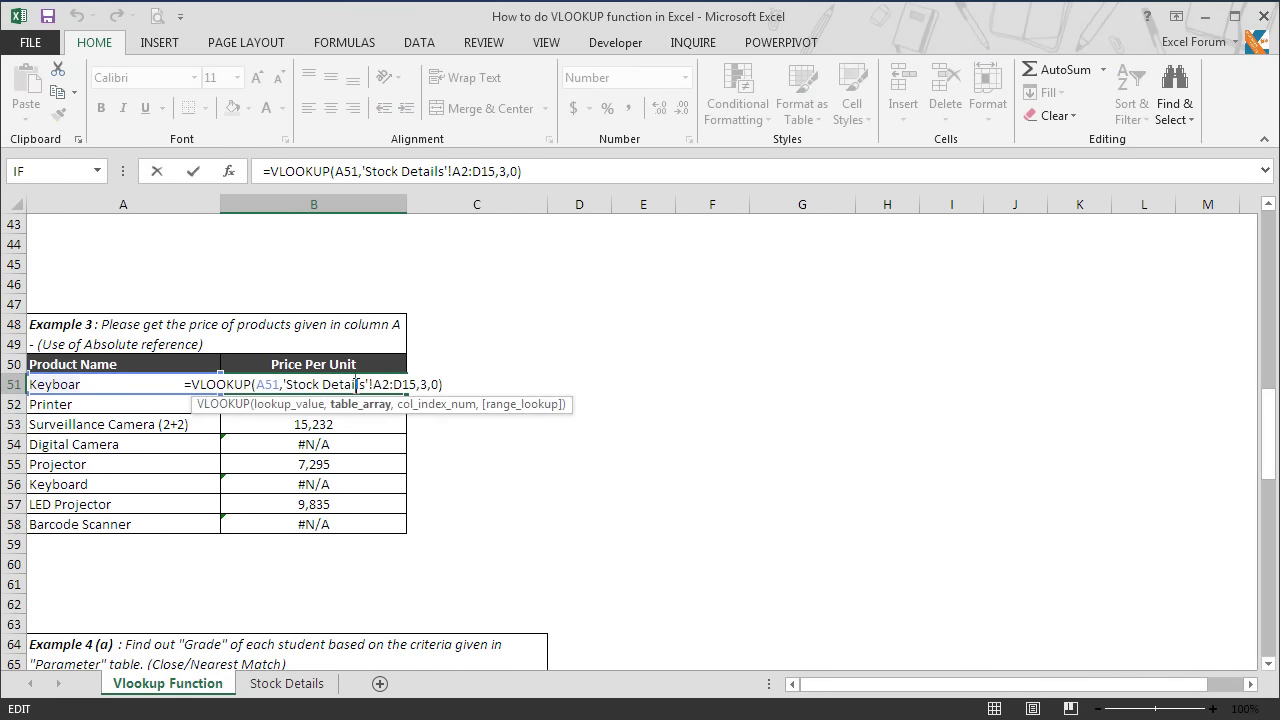
pyautogui.moveTo(416, 385); pyautogui.dragTo(376, 386)
pyautogui.press('F4')
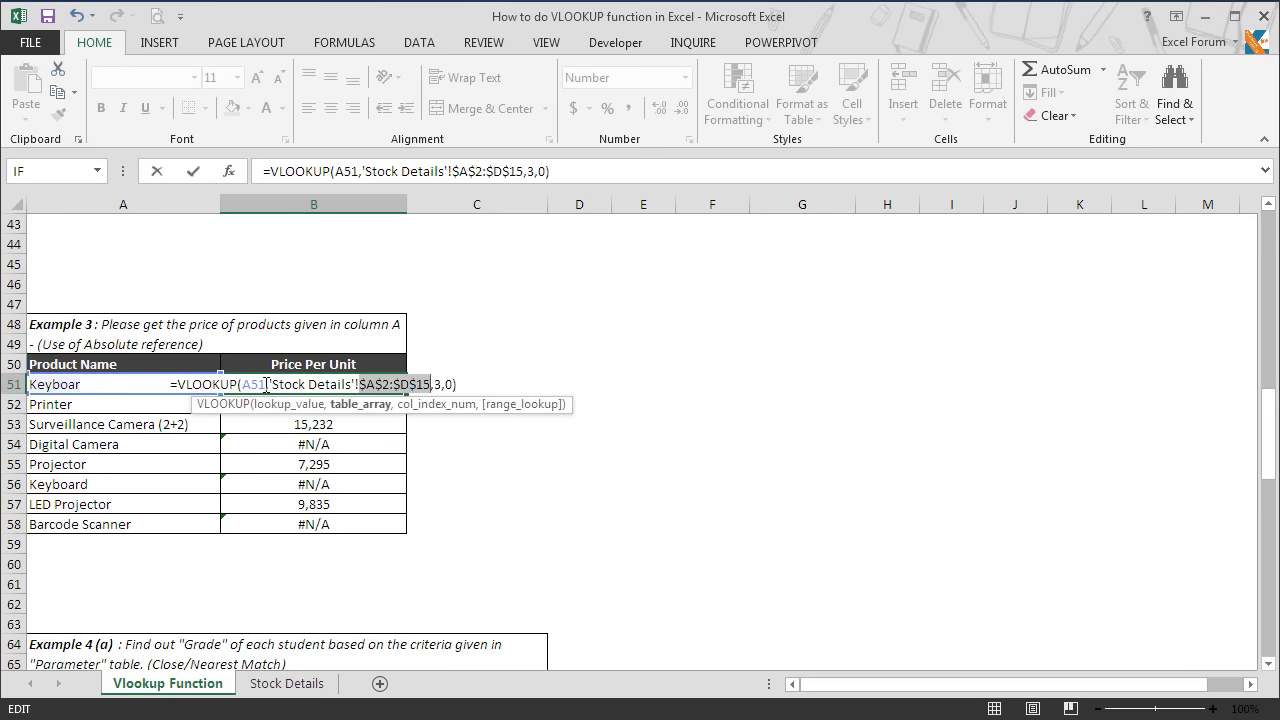
pyautogui.press('Return')
pyautogui.click(318, 386)
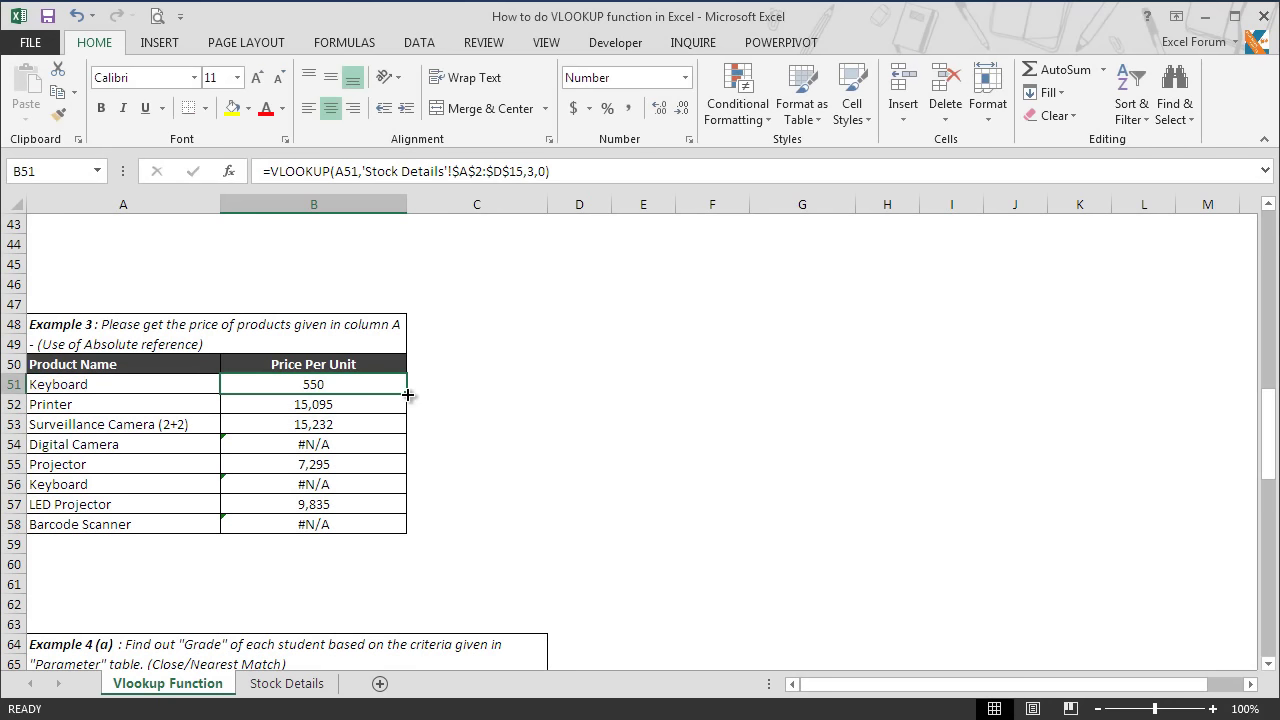
pyautogui.moveTo(408, 395); pyautogui.dragTo(411, 543)
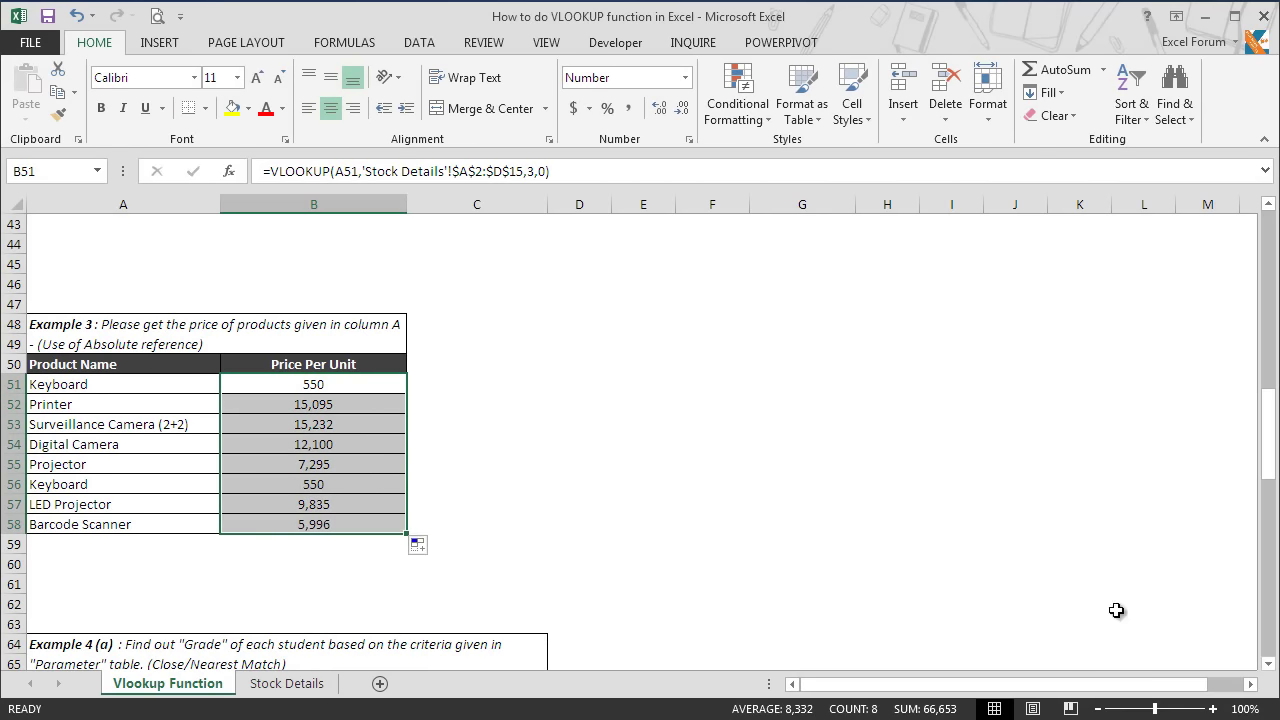
# In Example 4 (a), enter the approximate-match formula =VLOOKUP(B67,$F$69:$G$72,2,1) in C67 and fill it down to C73.
pyautogui.scroll(-3, 1268, 663)
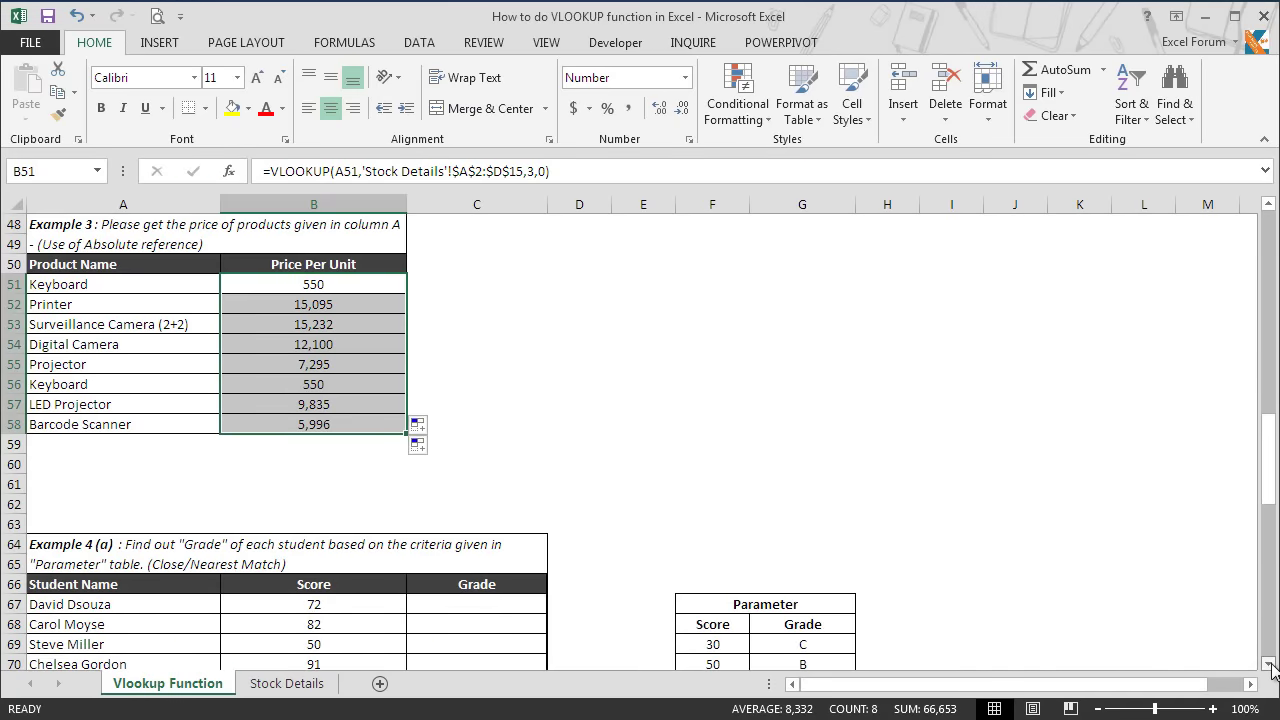
pyautogui.scroll(-1, 1272, 668)
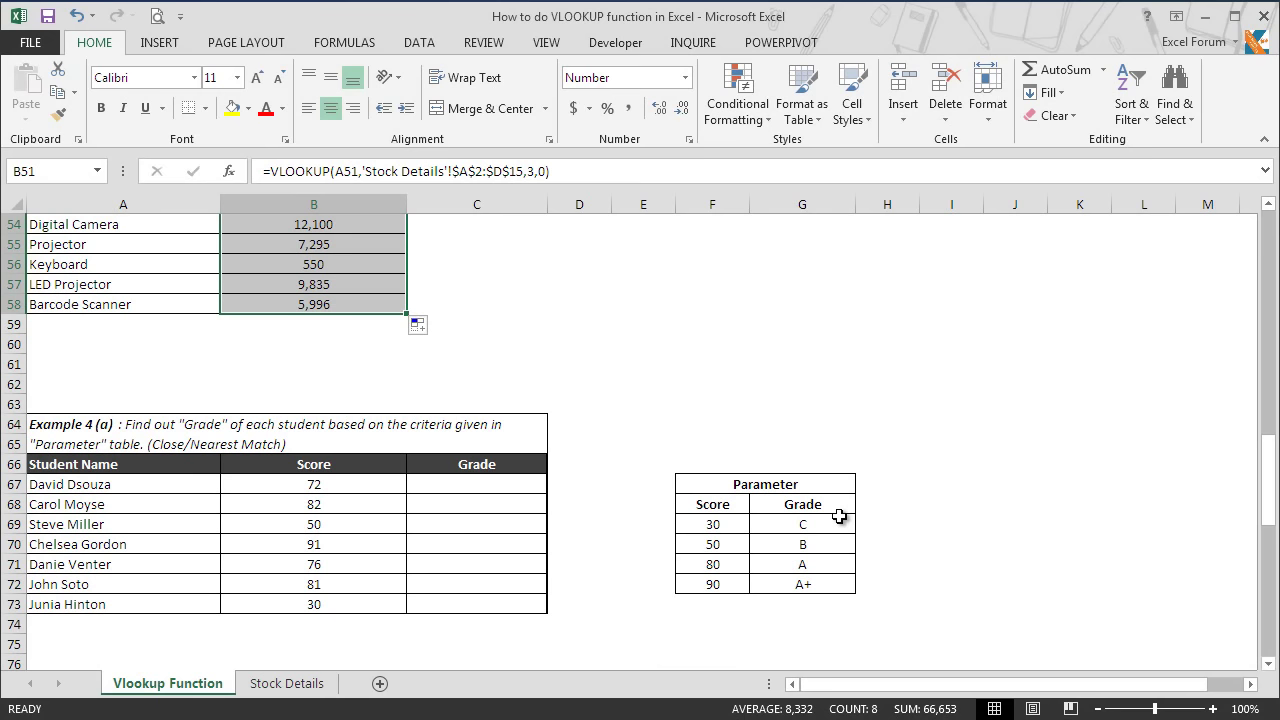
pyautogui.click(494, 484)
pyautogui.write('=vloo')
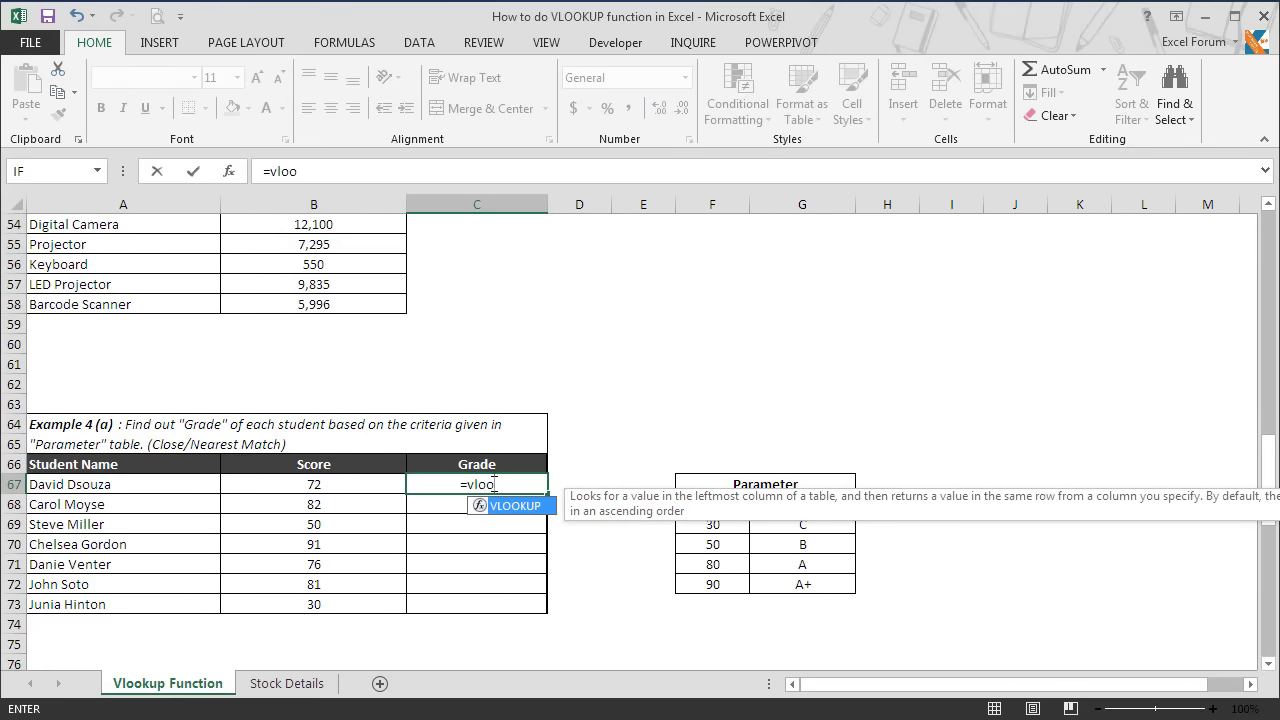
pyautogui.press('Tab')
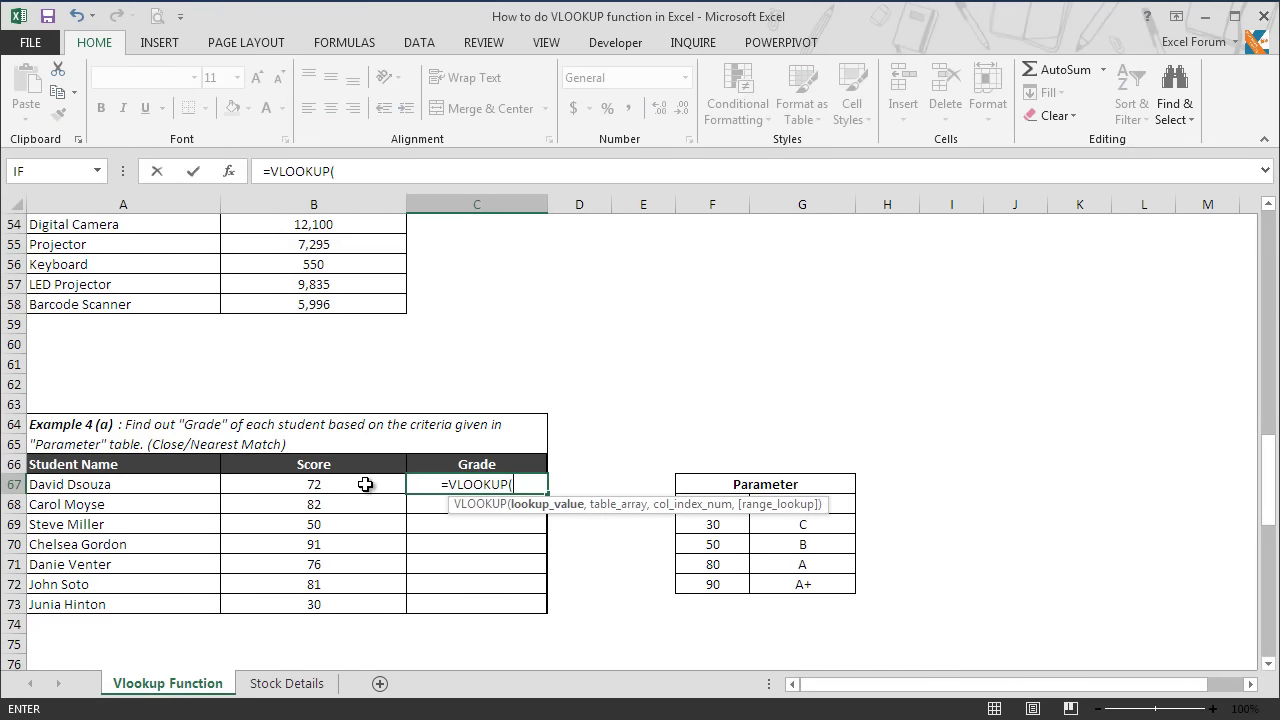
pyautogui.click(365, 484)
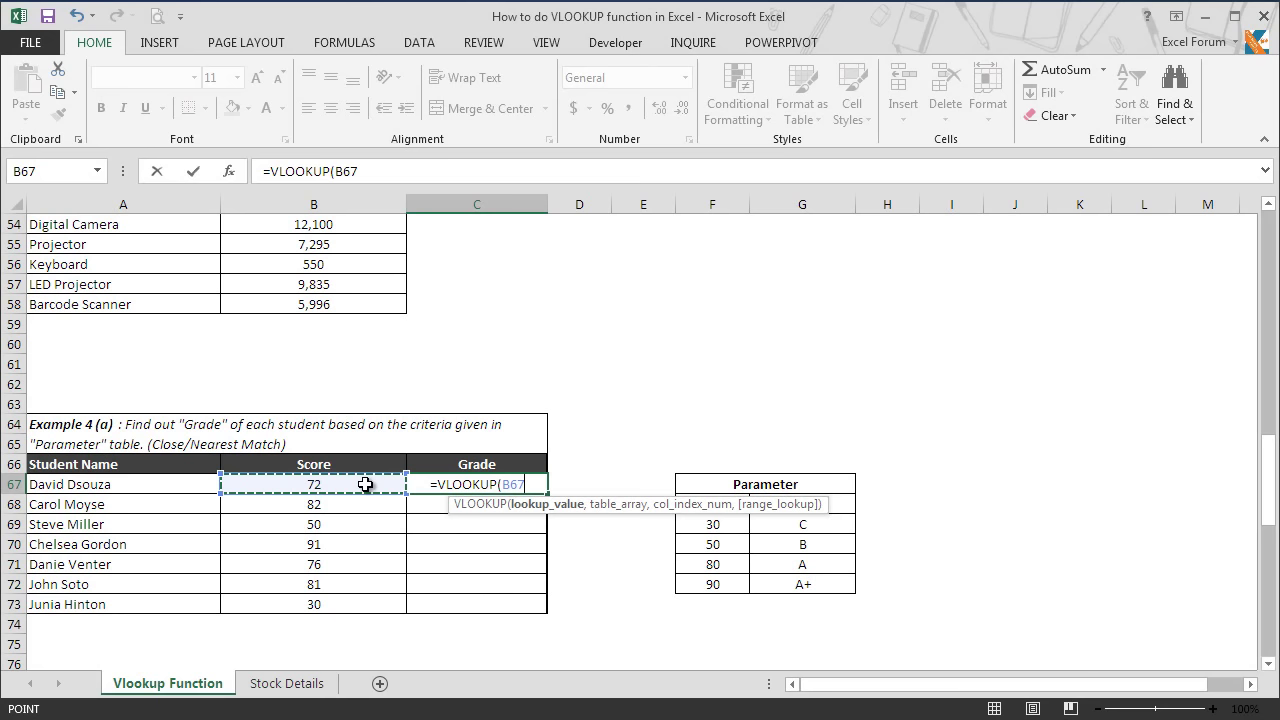
pyautogui.write(',')
pyautogui.moveTo(733, 525); pyautogui.dragTo(785, 586)
pyautogui.press('F4')
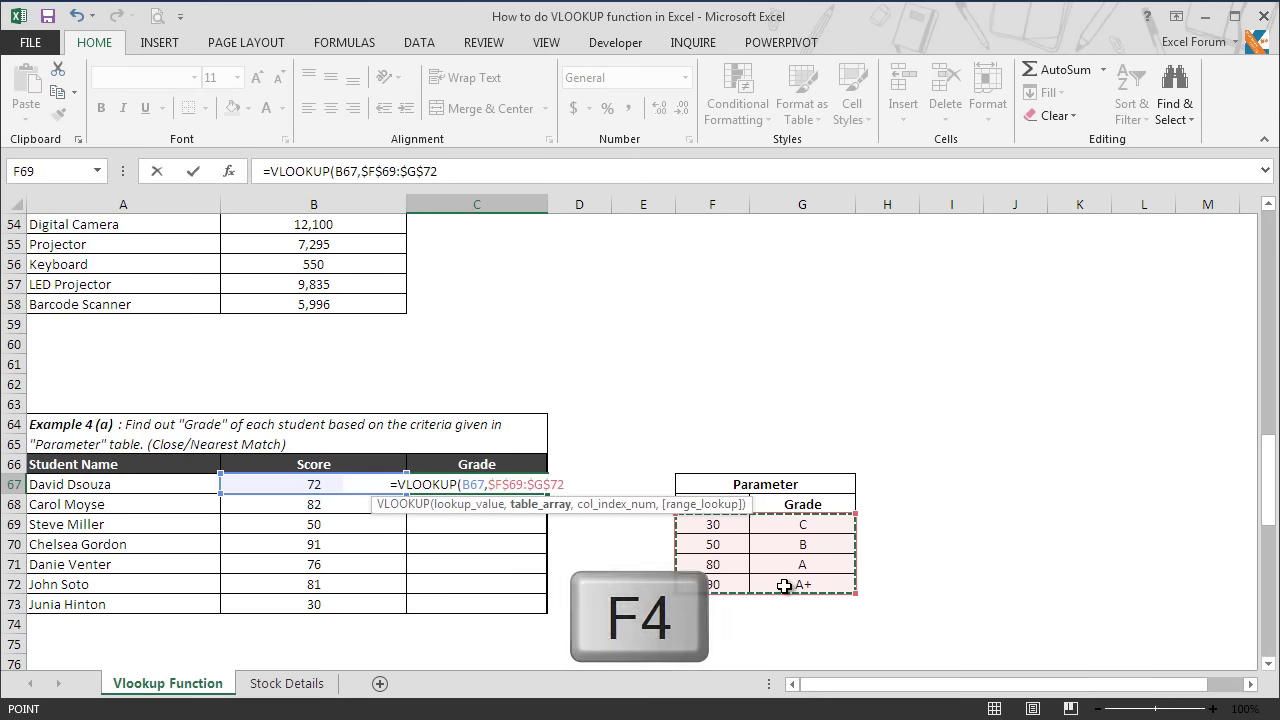
pyautogui.write(',2,')
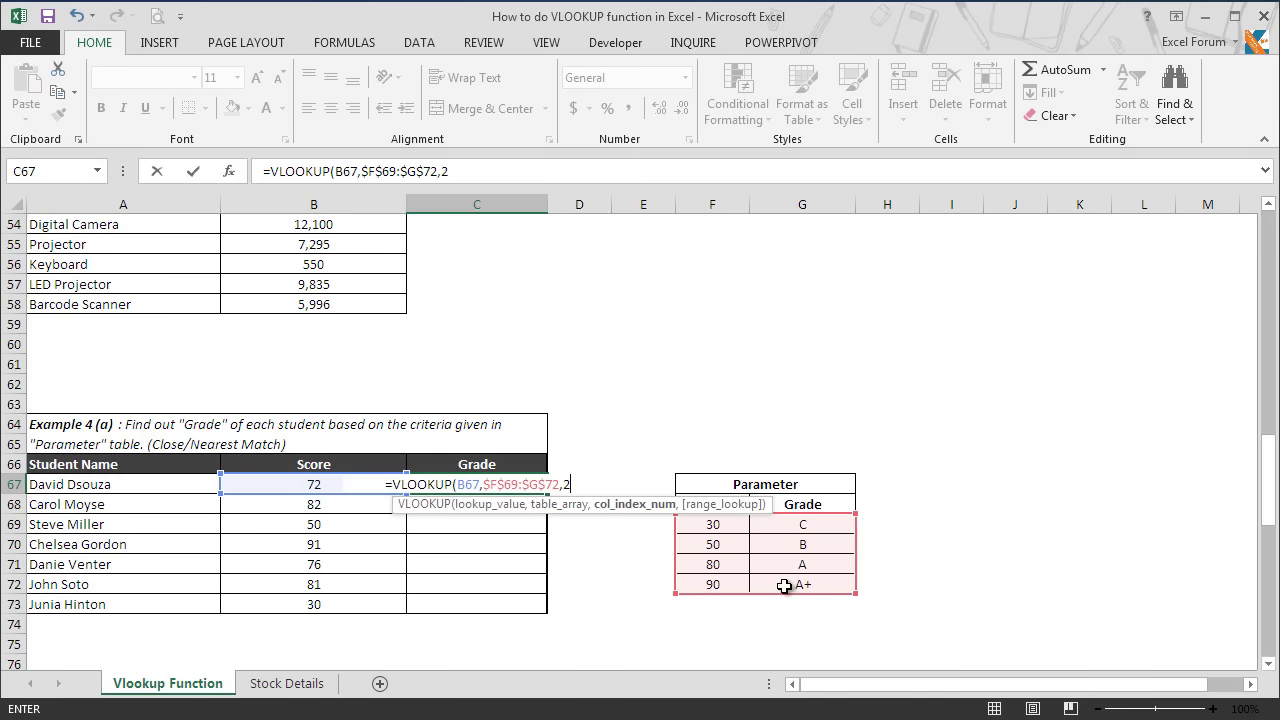
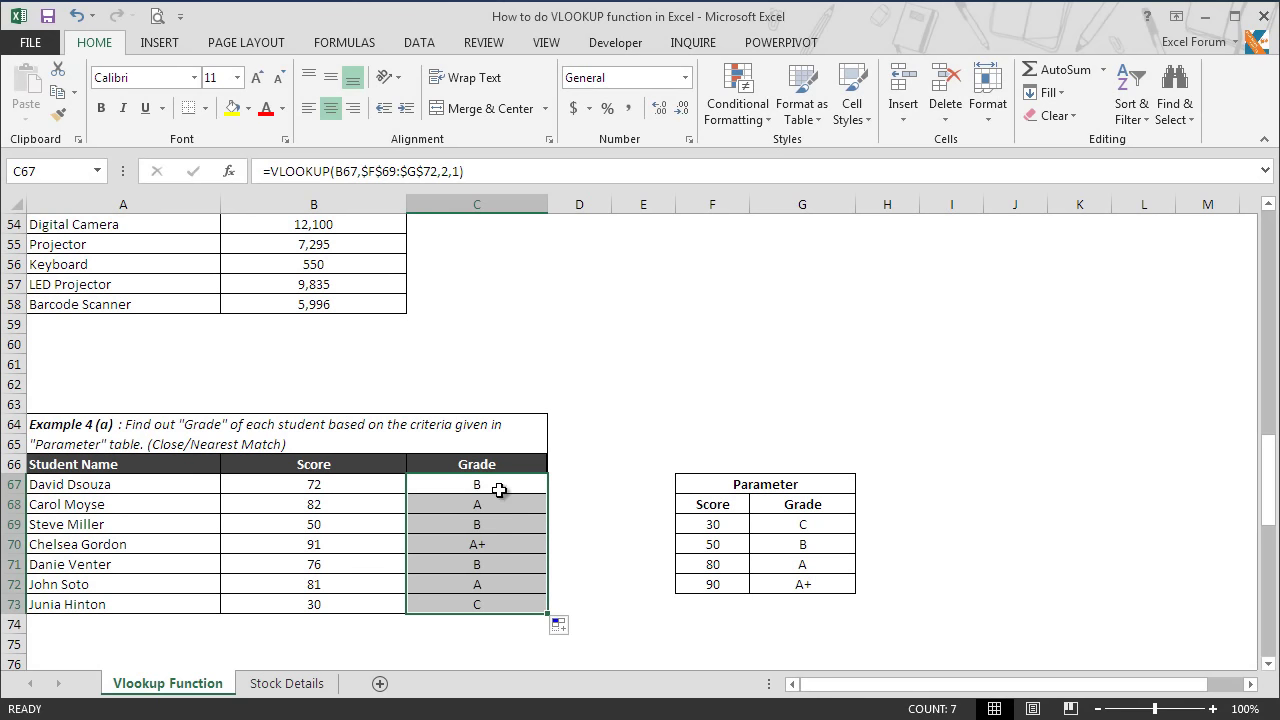
pyautogui.click(499, 488)
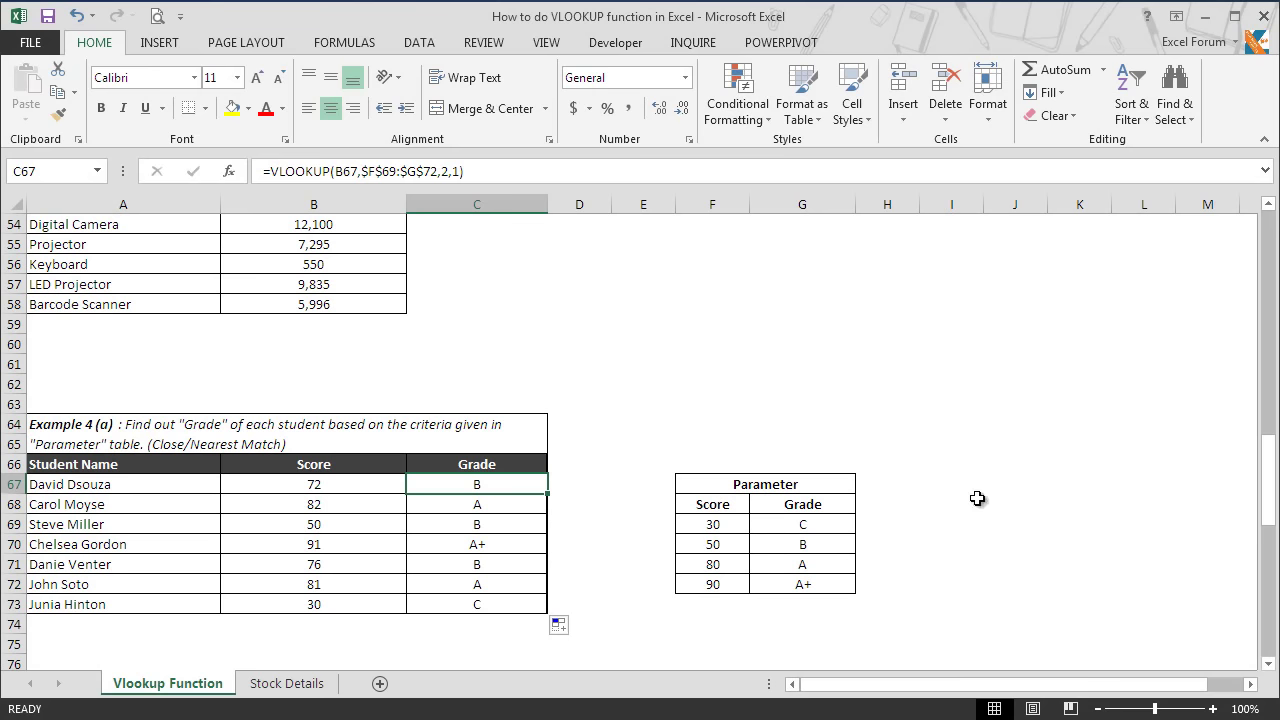
# In Example 4 (b), enter the approximate-match formula =VLOOKUP(B82,$F$84:$G$87,2,1) in C82 and fill it down to C88.
pyautogui.click(1267, 664)
pyautogui.scroll(-6, 640, 440)
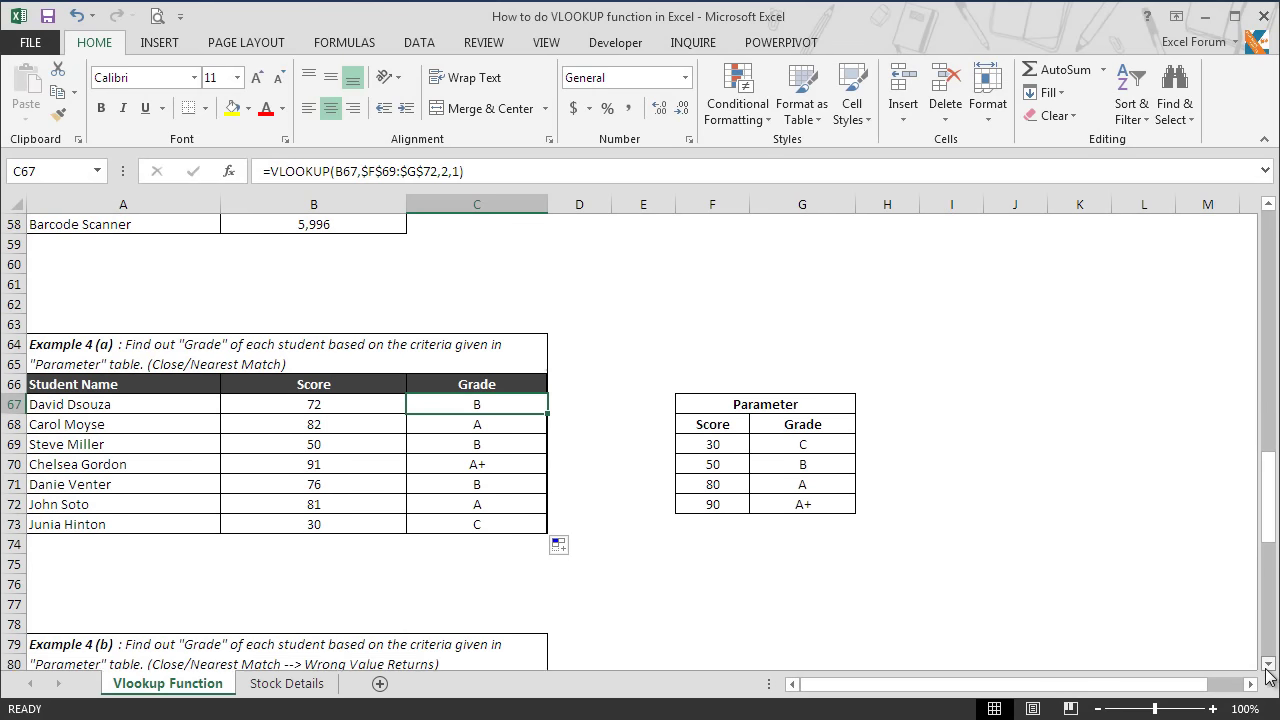
pyautogui.click(470, 424)
pyautogui.write('=VLOOKUP(')
pyautogui.click(356, 425)
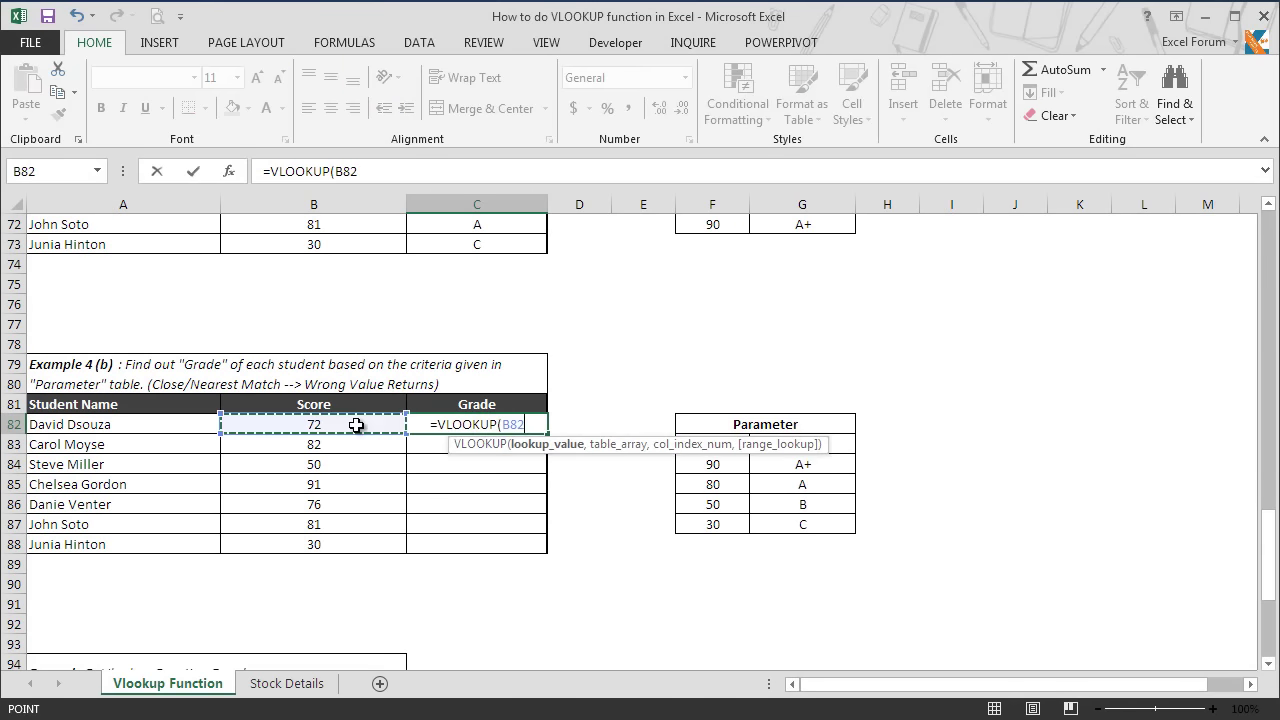
pyautogui.write(',')
pyautogui.moveTo(717, 458); pyautogui.dragTo(797, 525)
pyautogui.press('F4')
pyautogui.write(',2,1)')
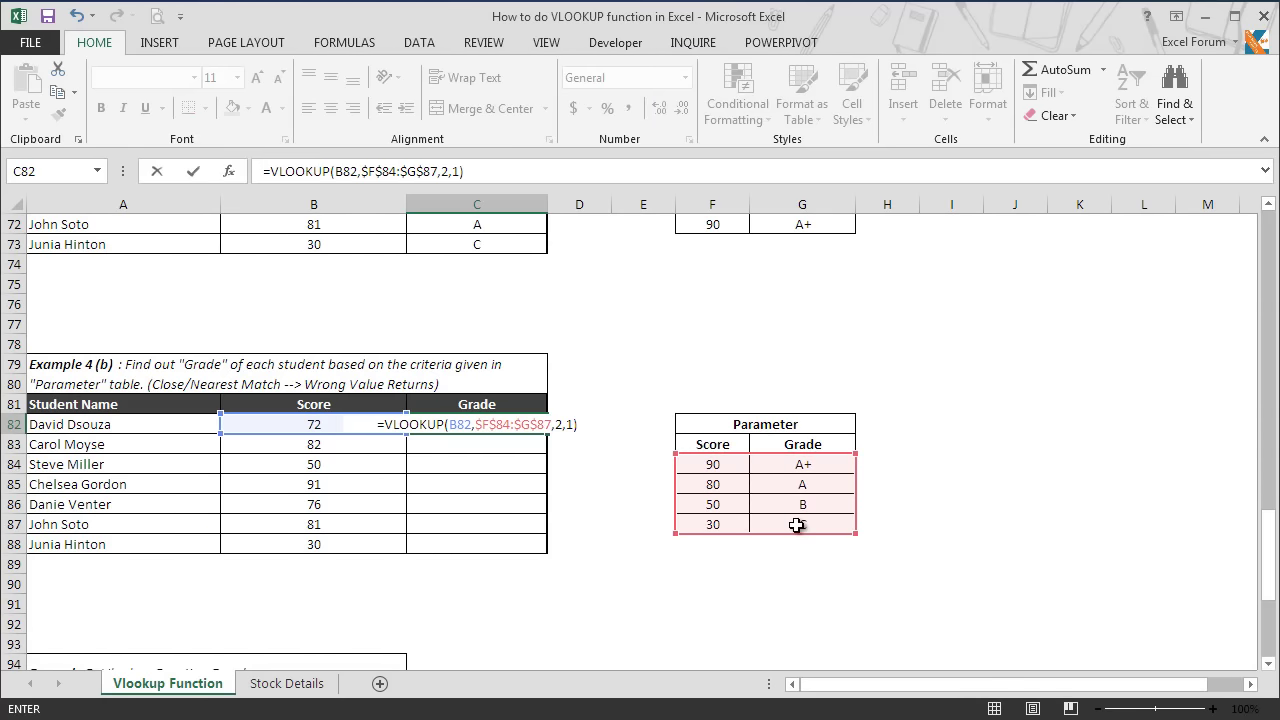
pyautogui.hotkey('ctrl', 'Return')
pyautogui.moveTo(549, 433); pyautogui.dragTo(546, 558)
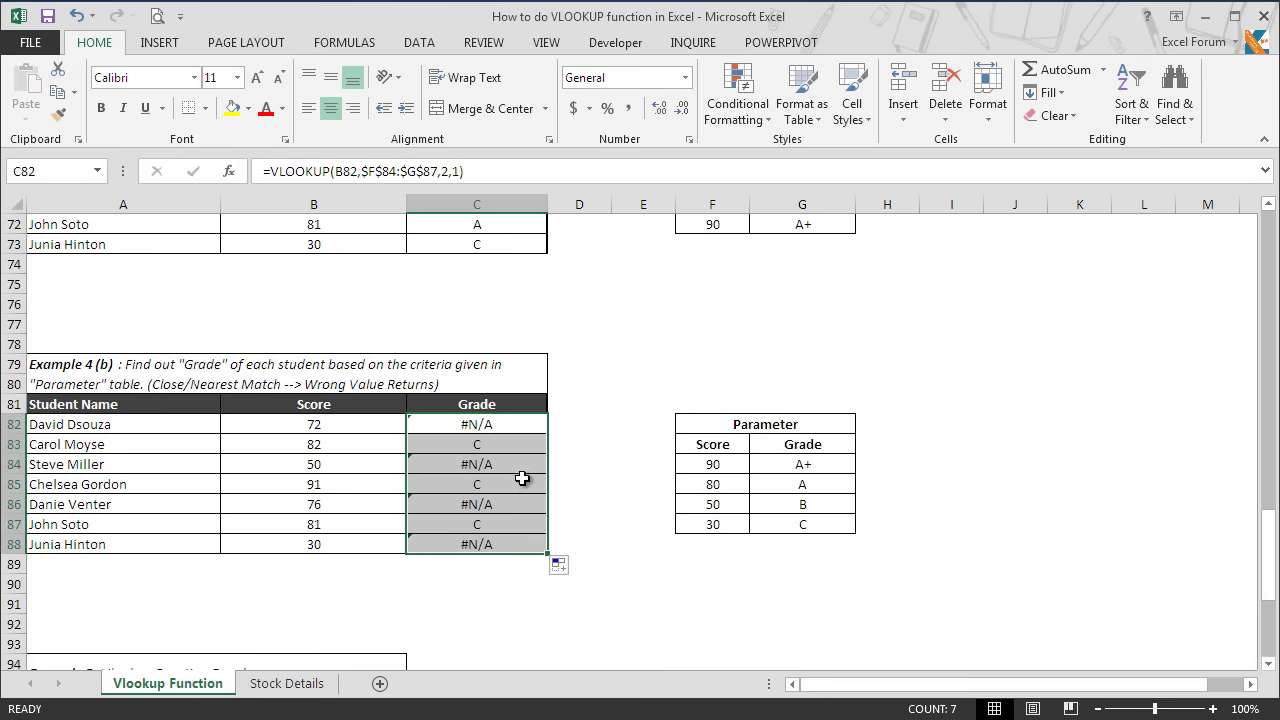
# In Example 5, enter =VLOOKUP("Excel Tip",A82:C88,2,0) in B97 to demonstrate the exact-match #N/A error.
pyautogui.click(1268, 664)
pyautogui.click(1268, 664)
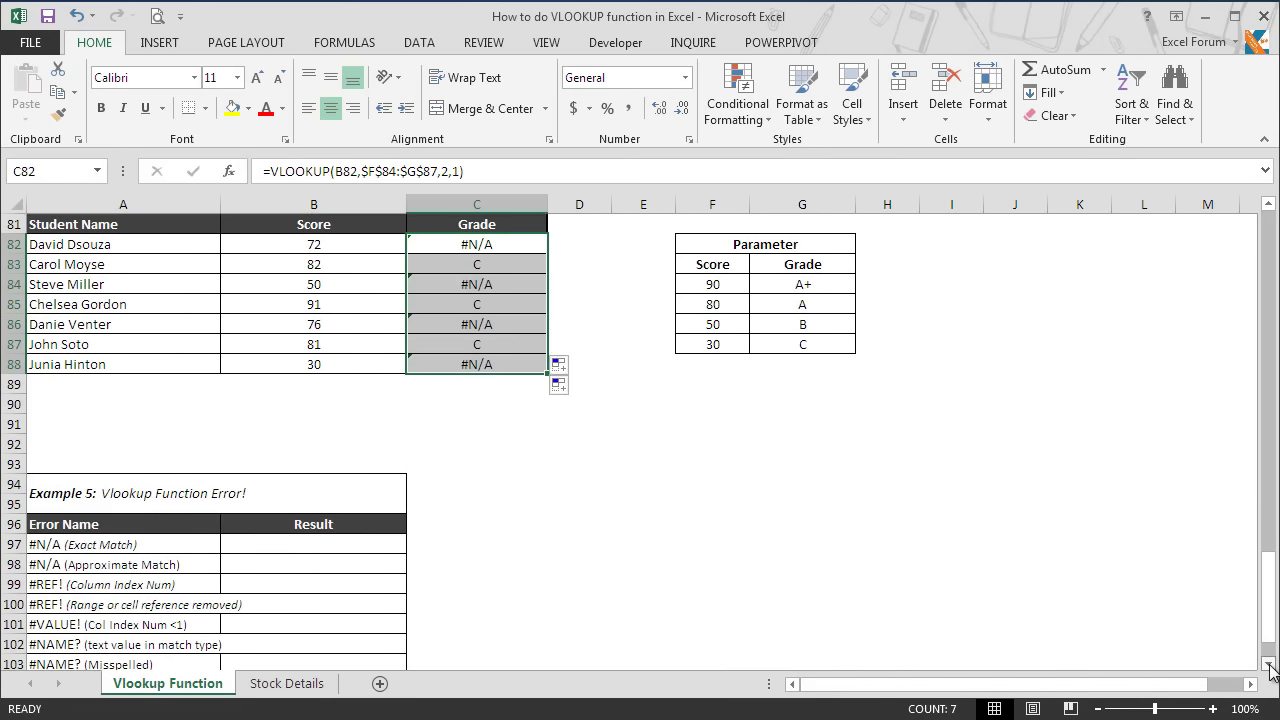
pyautogui.click(1268, 664)
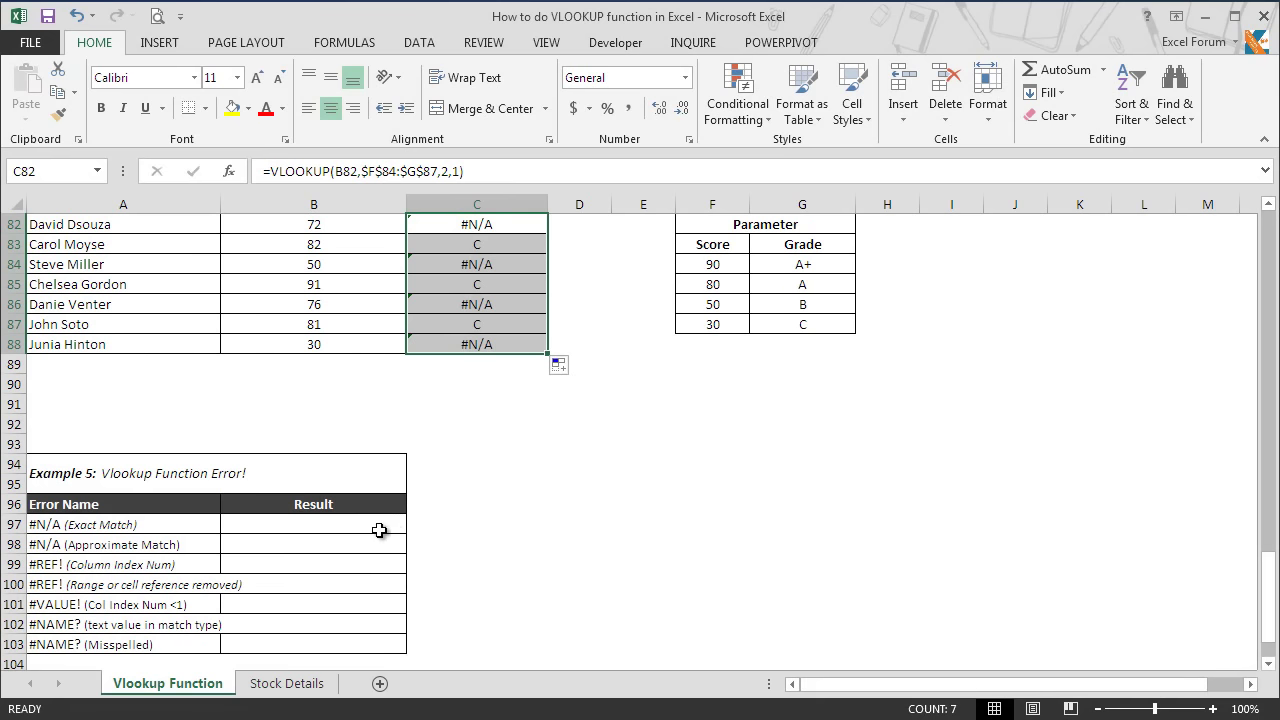
pyautogui.click(374, 524)
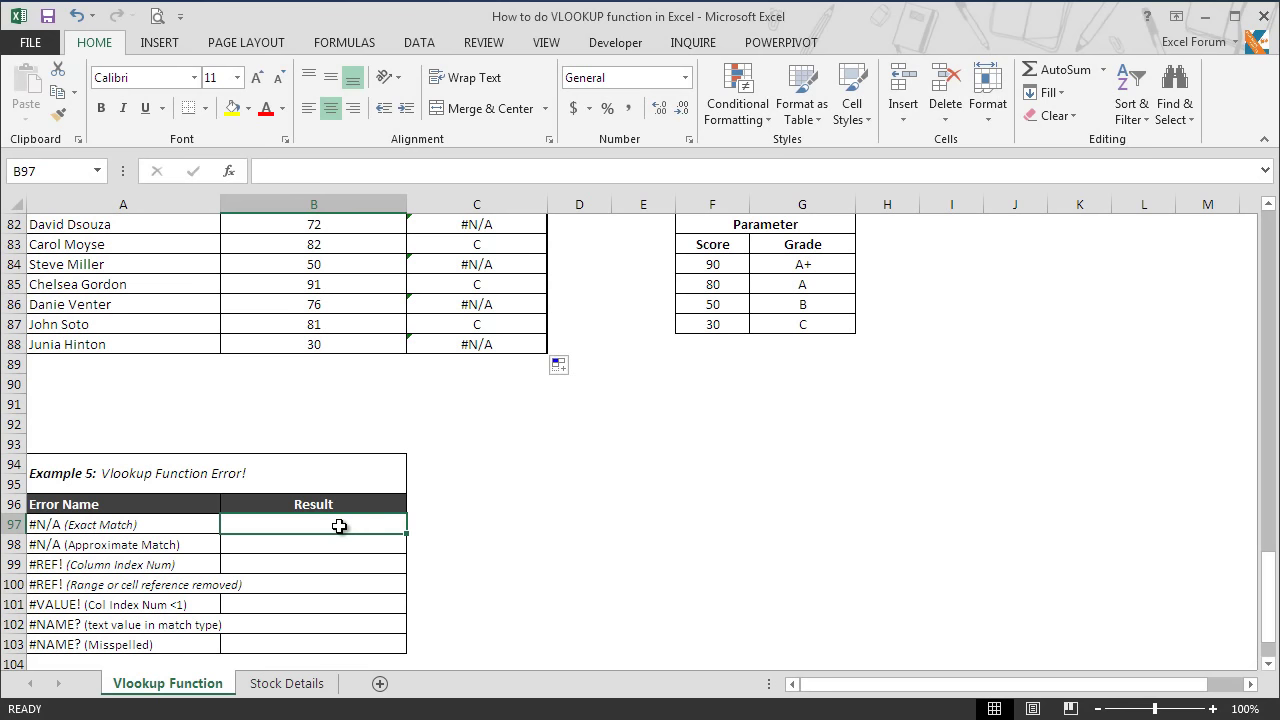
pyautogui.write('=vlook')
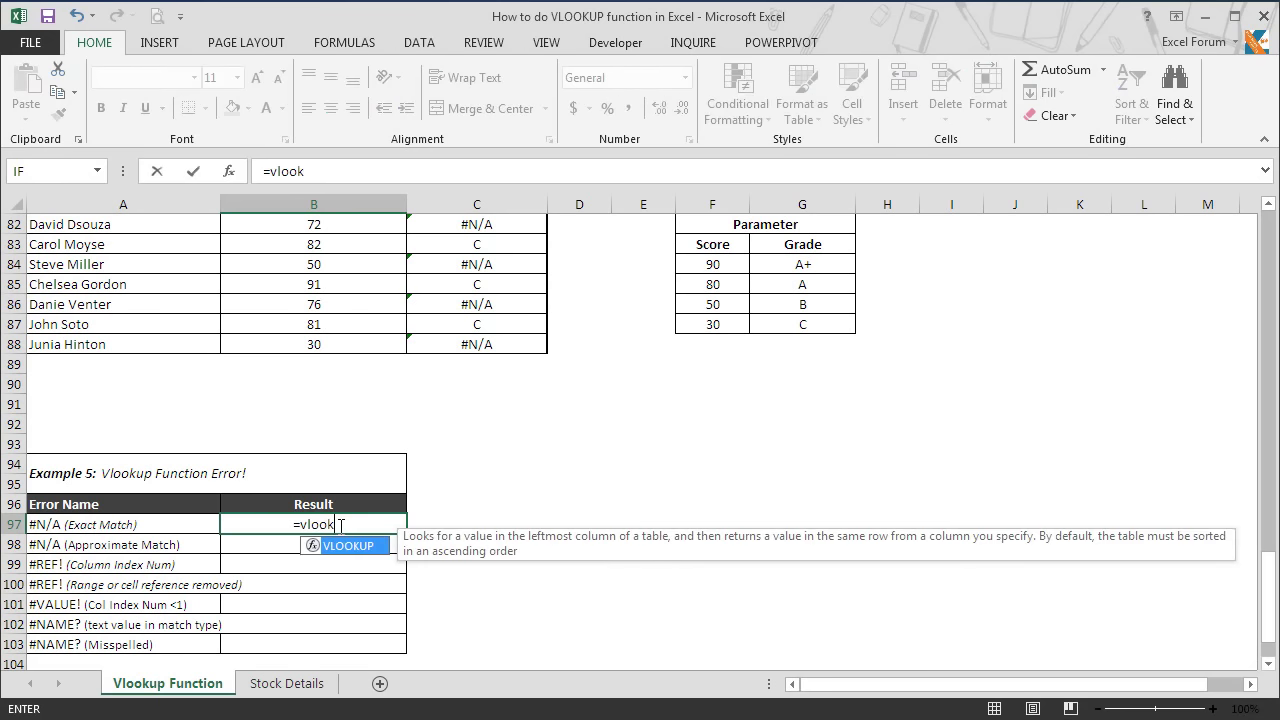
pyautogui.press('Tab')
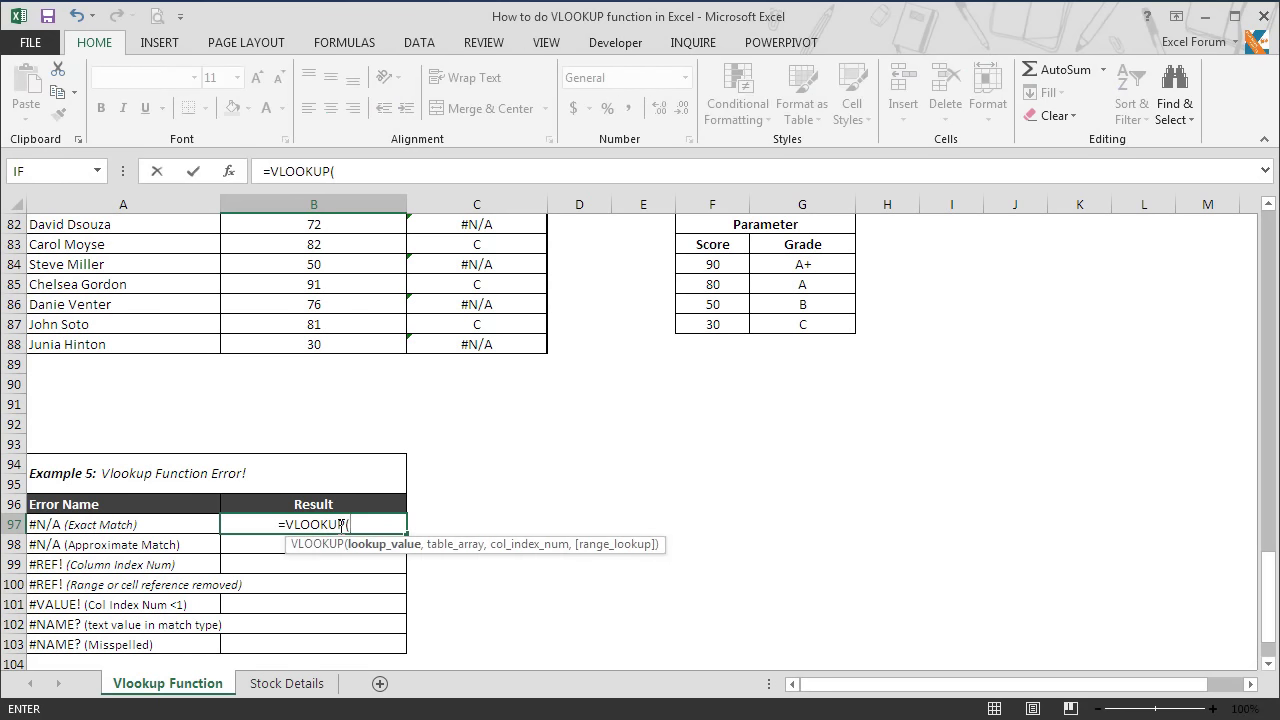
pyautogui.write('"Excel Tip"')
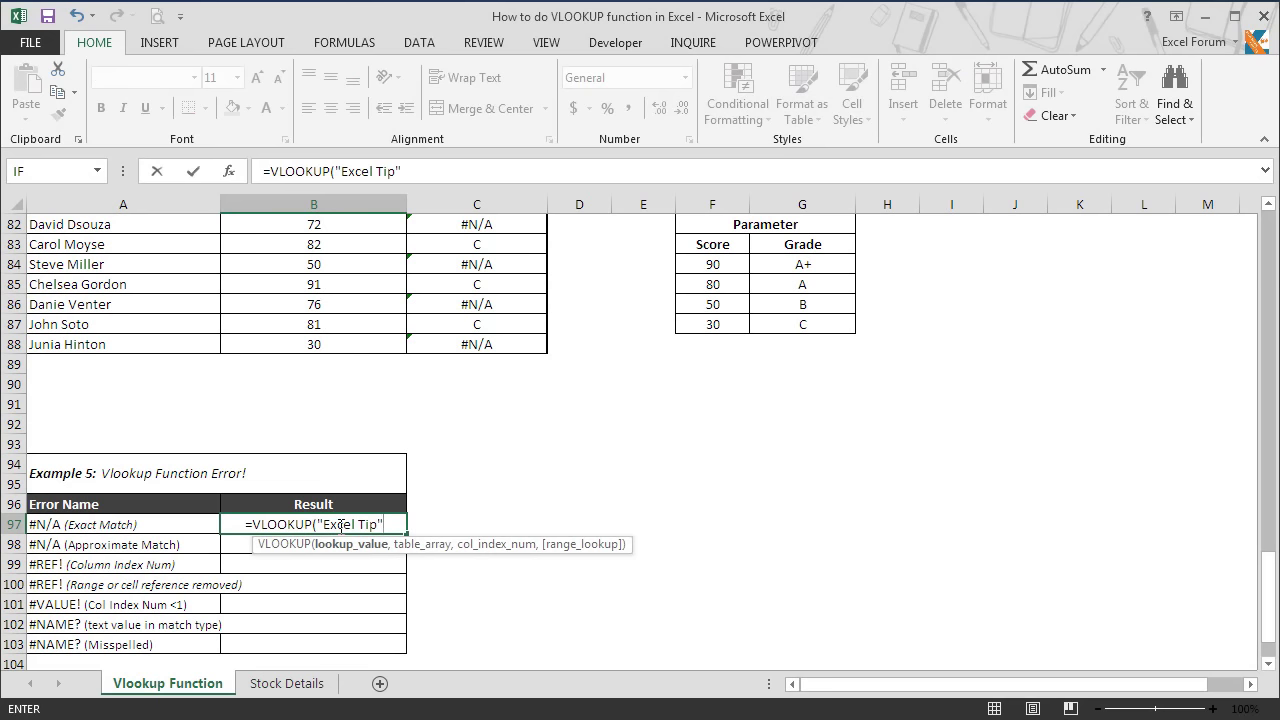
pyautogui.write(',')
pyautogui.moveTo(134, 230); pyautogui.dragTo(457, 341)
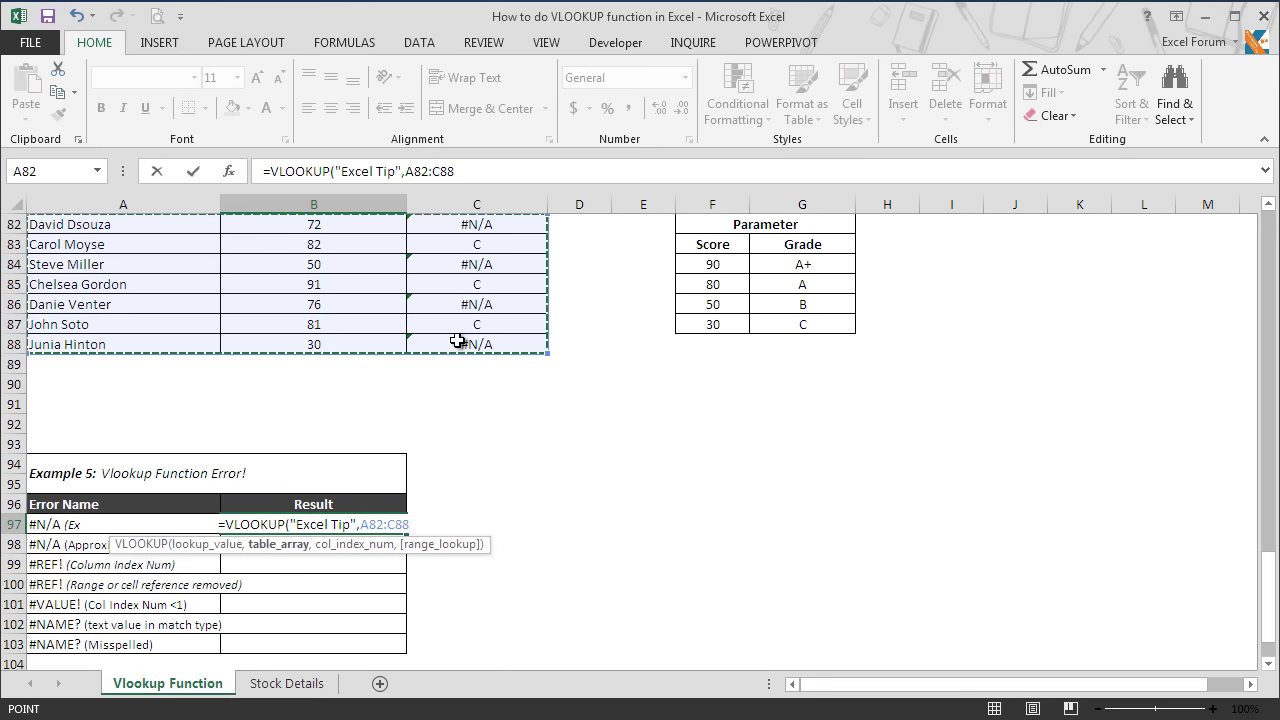
pyautogui.write(',2')
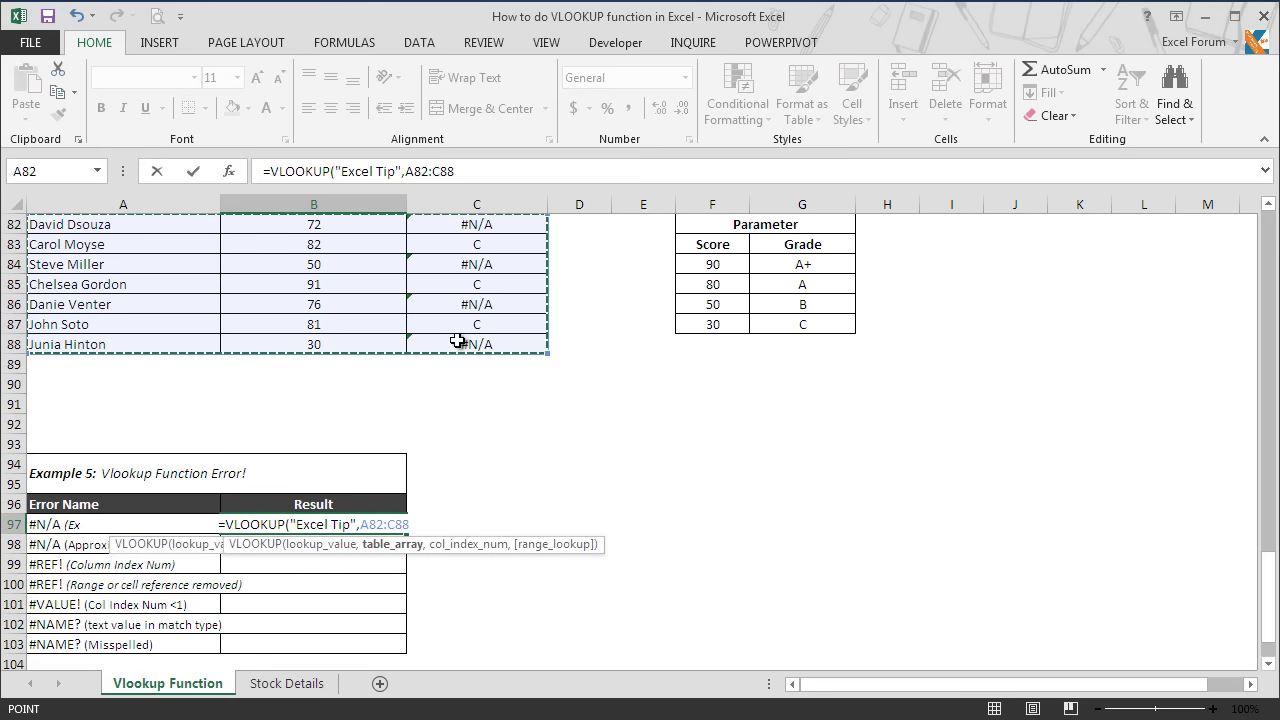
pyautogui.write(',0')
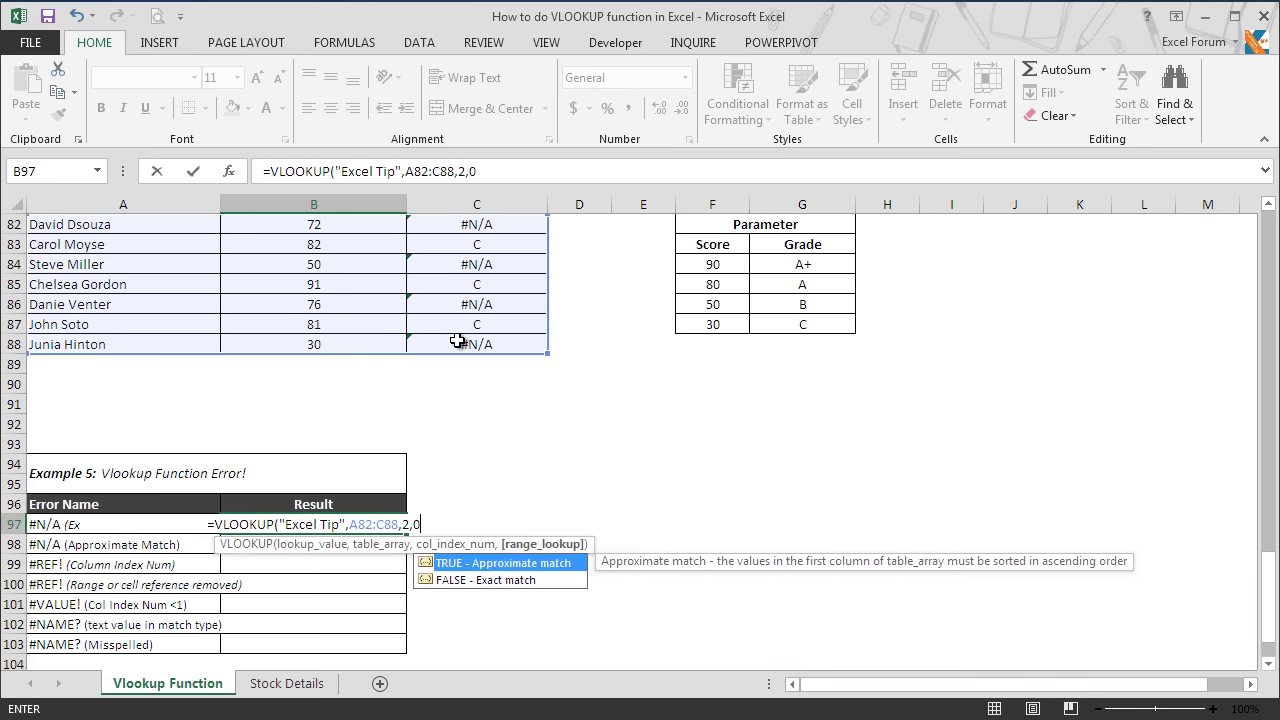
pyautogui.write(')')
pyautogui.press('Return')
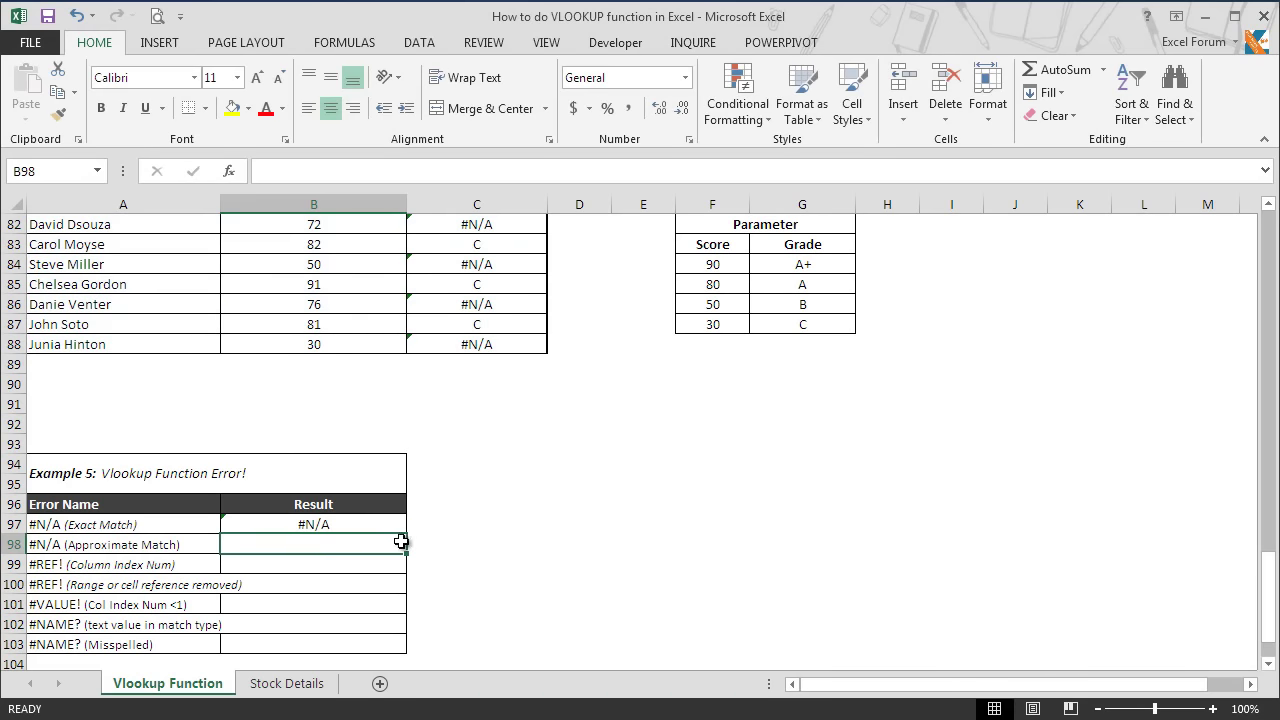
# Examine the lookup value and table range used by the formula in B97.
pyautogui.click(381, 529)
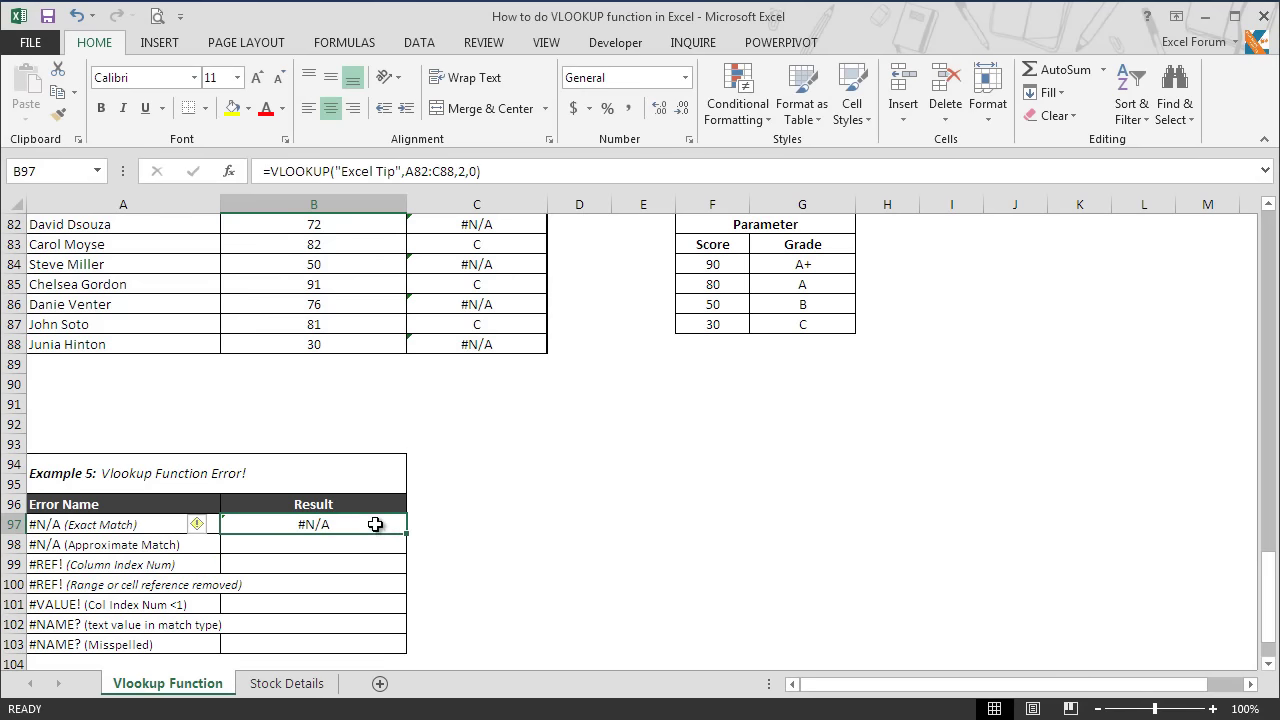
pyautogui.doubleClick(306, 522)
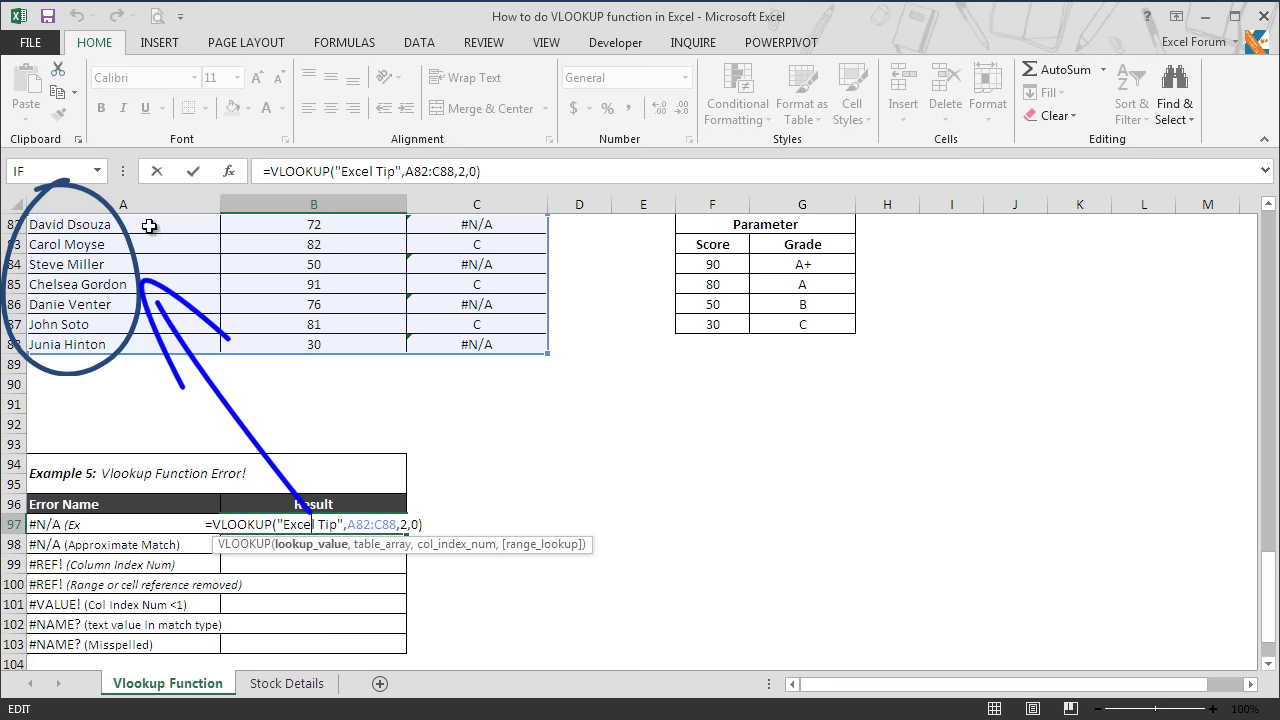
pyautogui.hotkey('ctrl', 'Return')
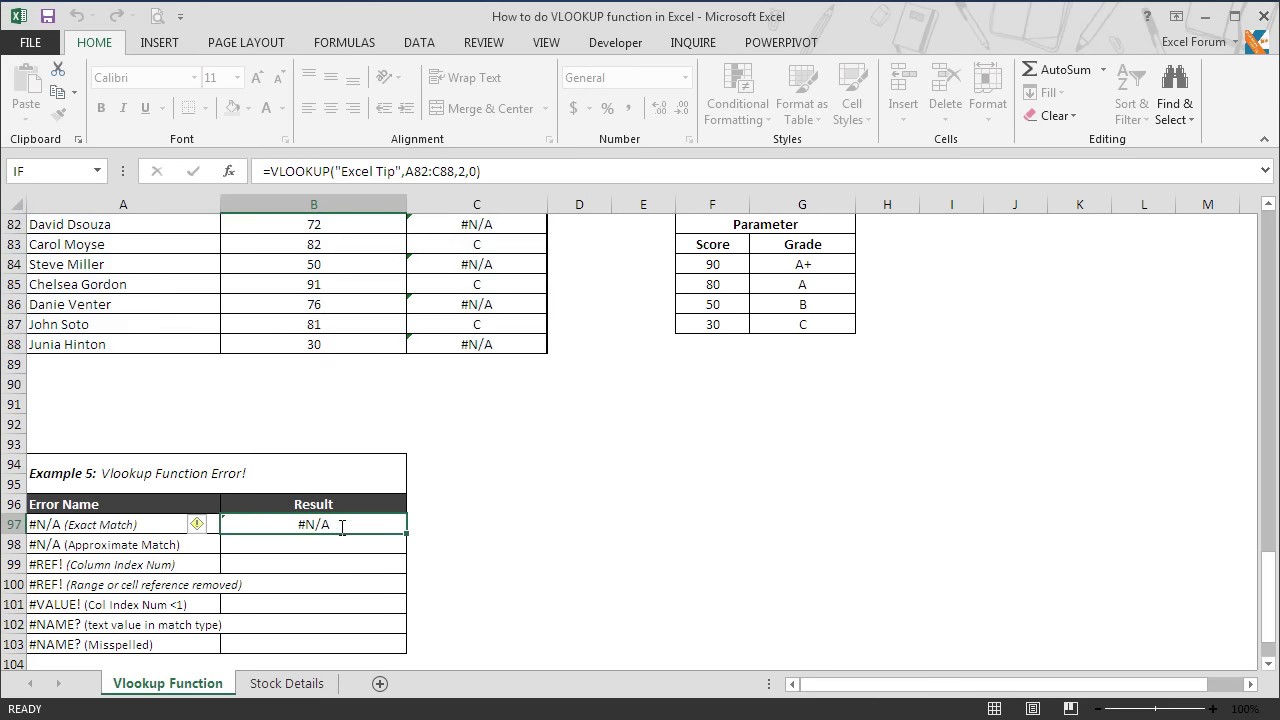
# In Example 5, enter =VLOOKUP(20,F69:G72,2,1) in B98 to demonstrate the approximate-match #N/A error.
pyautogui.click(358, 547)
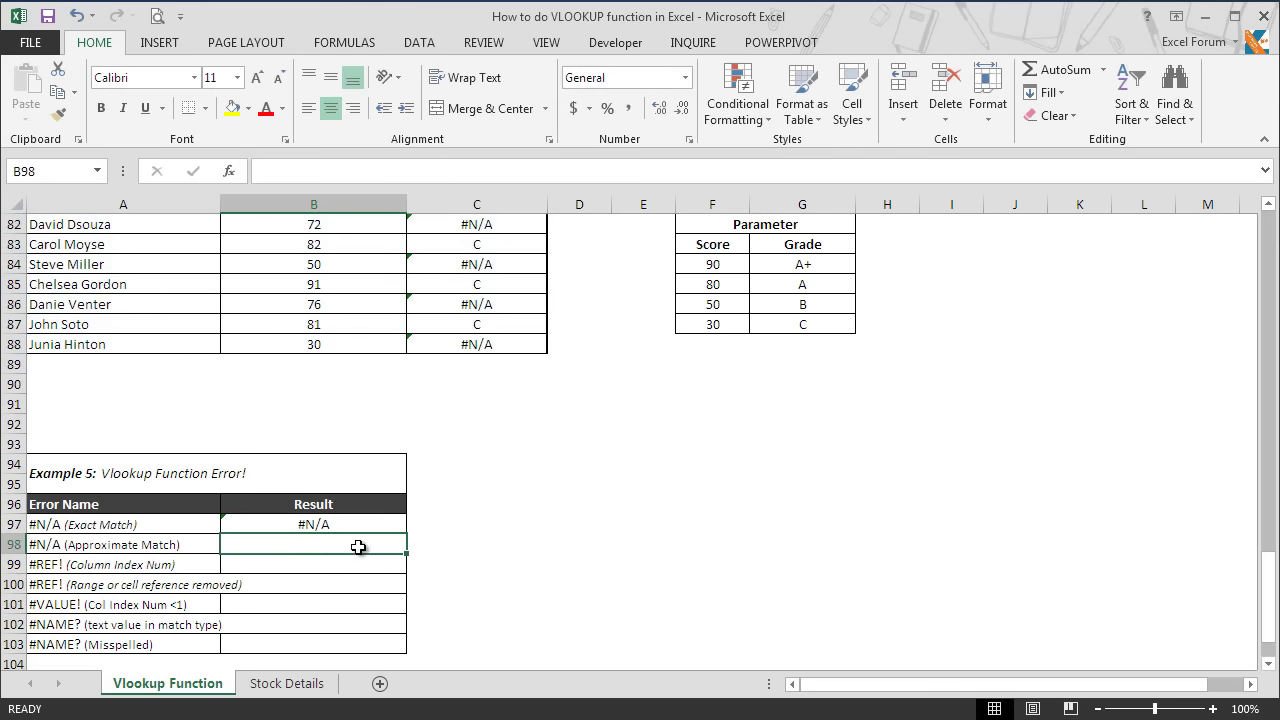
pyautogui.write('=vl')
pyautogui.press('Tab')
pyautogui.write('20,')
pyautogui.moveTo(1258, 575); pyautogui.dragTo(1268, 540)
pyautogui.moveTo(740, 244); pyautogui.dragTo(790, 303)
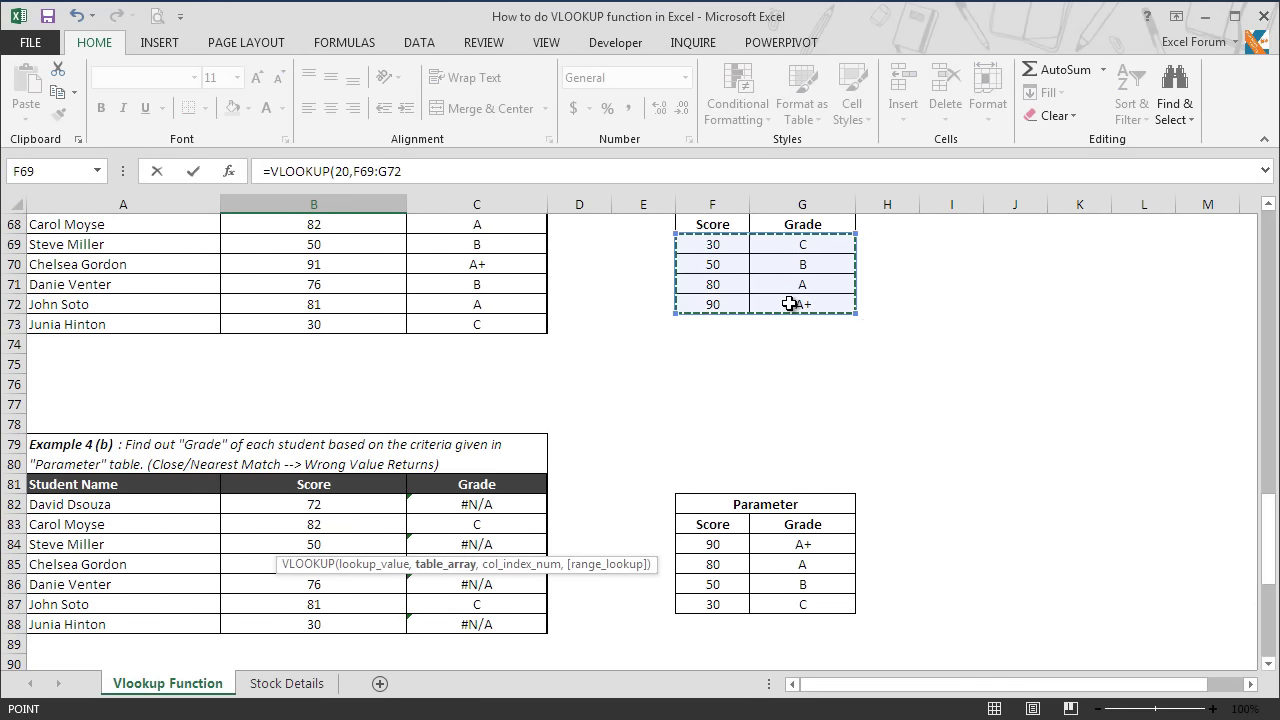
pyautogui.write(',2,1)')
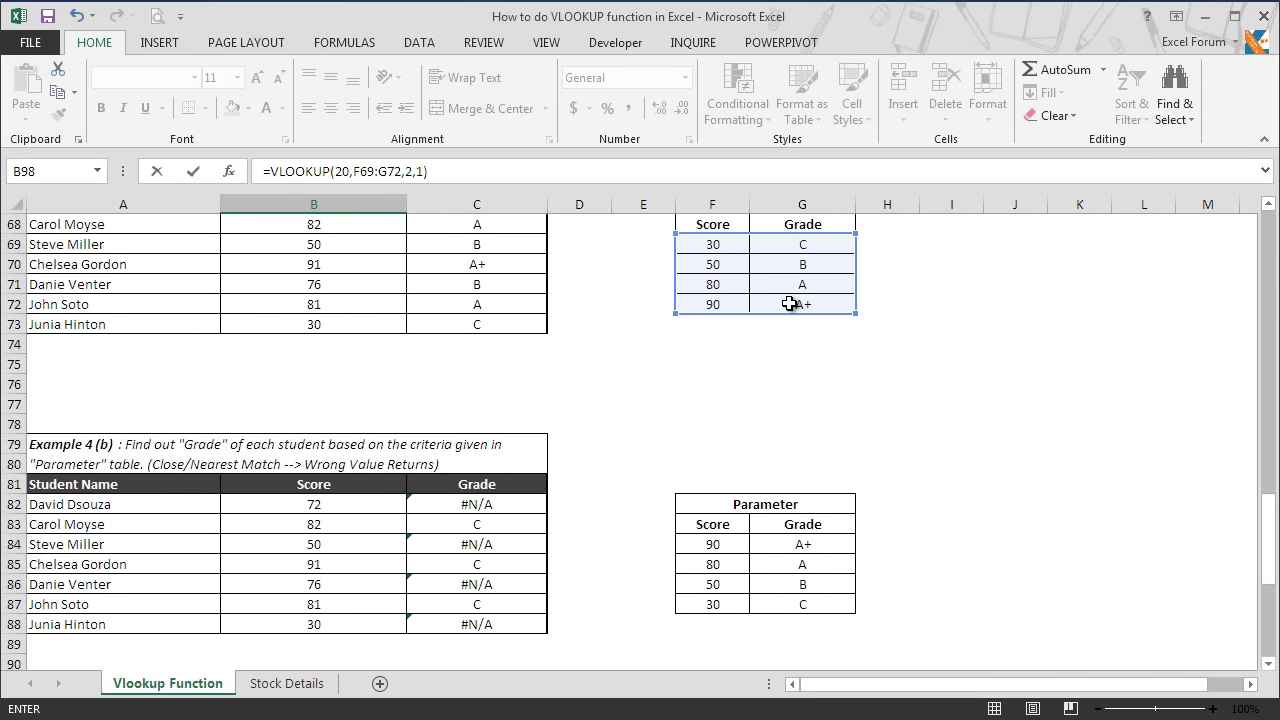
pyautogui.press('Return')
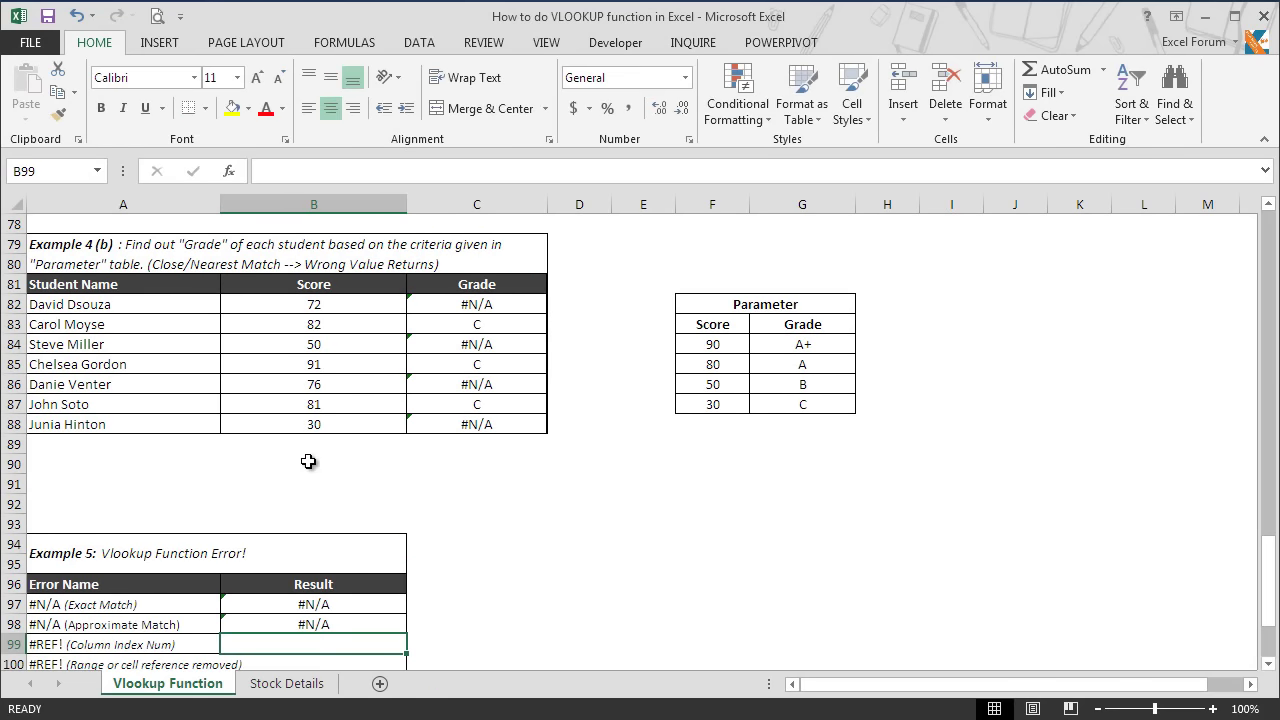
pyautogui.click(387, 623)
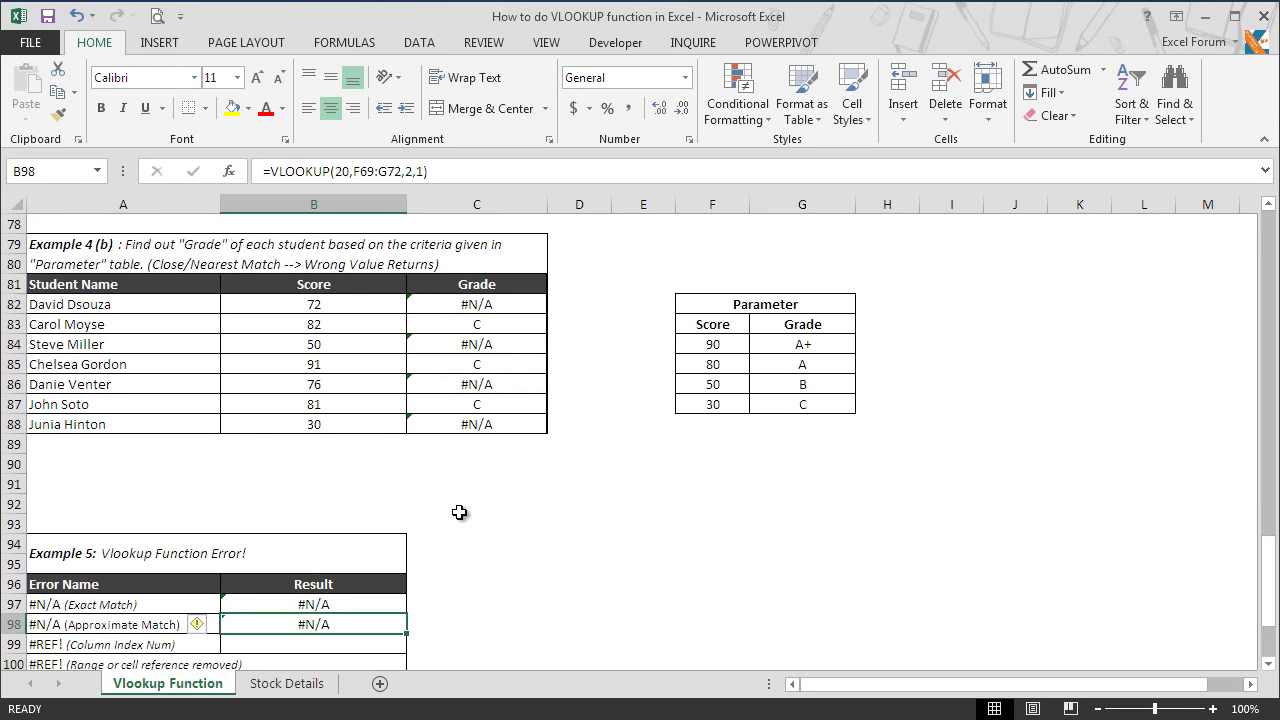
# Enter =VLOOKUP(A82,A82:C88,4,0) in B99 to demonstrate the column-index #REF! error, and review its table range.
pyautogui.click(344, 643)
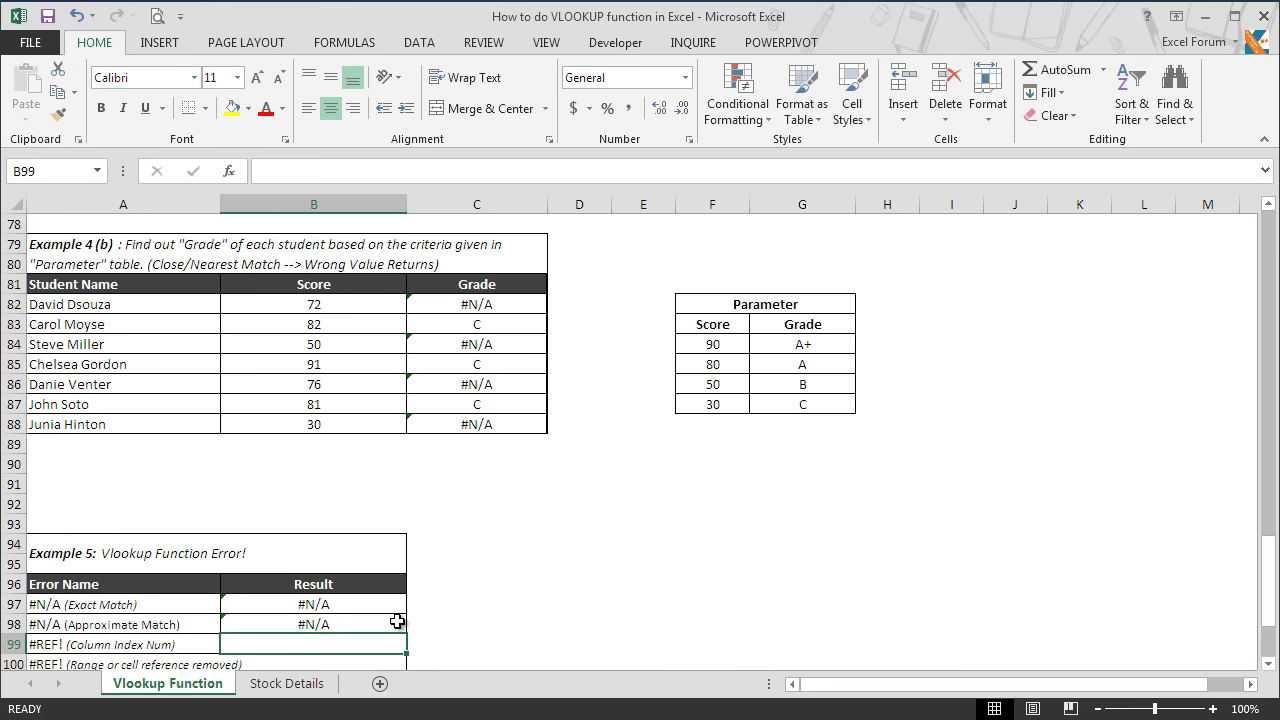
pyautogui.write('=vloo')
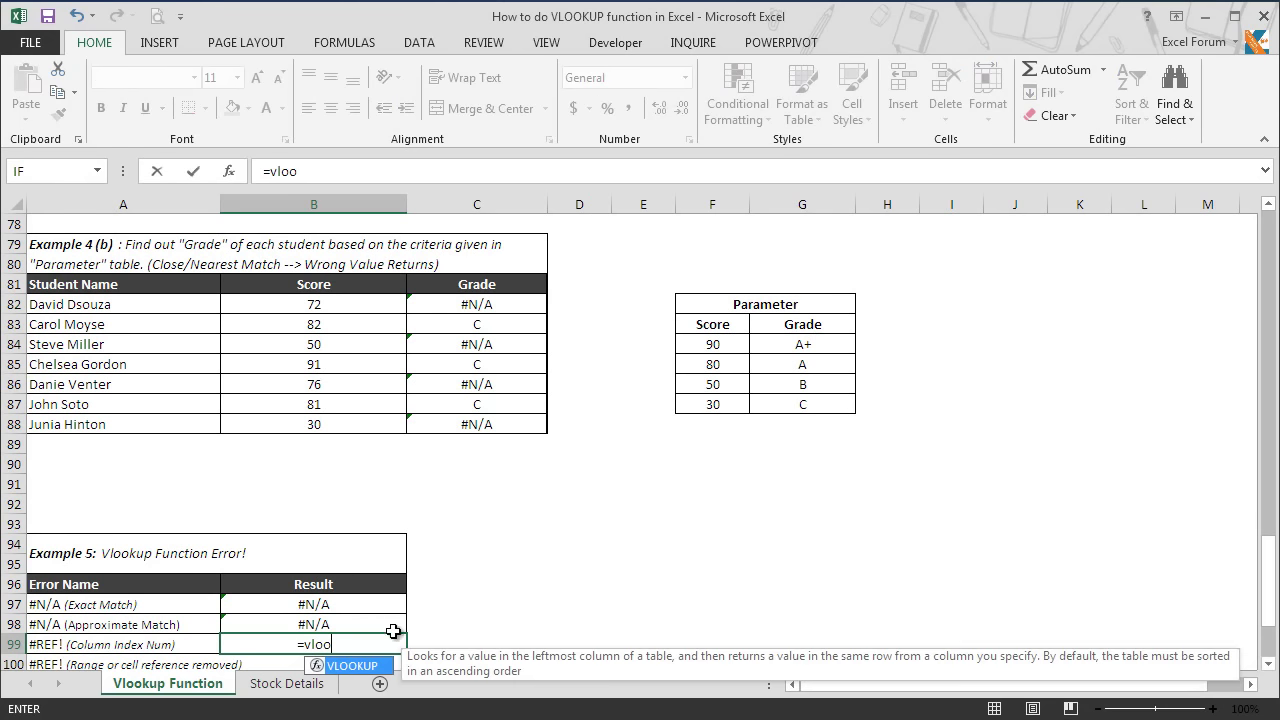
pyautogui.press('Tab')
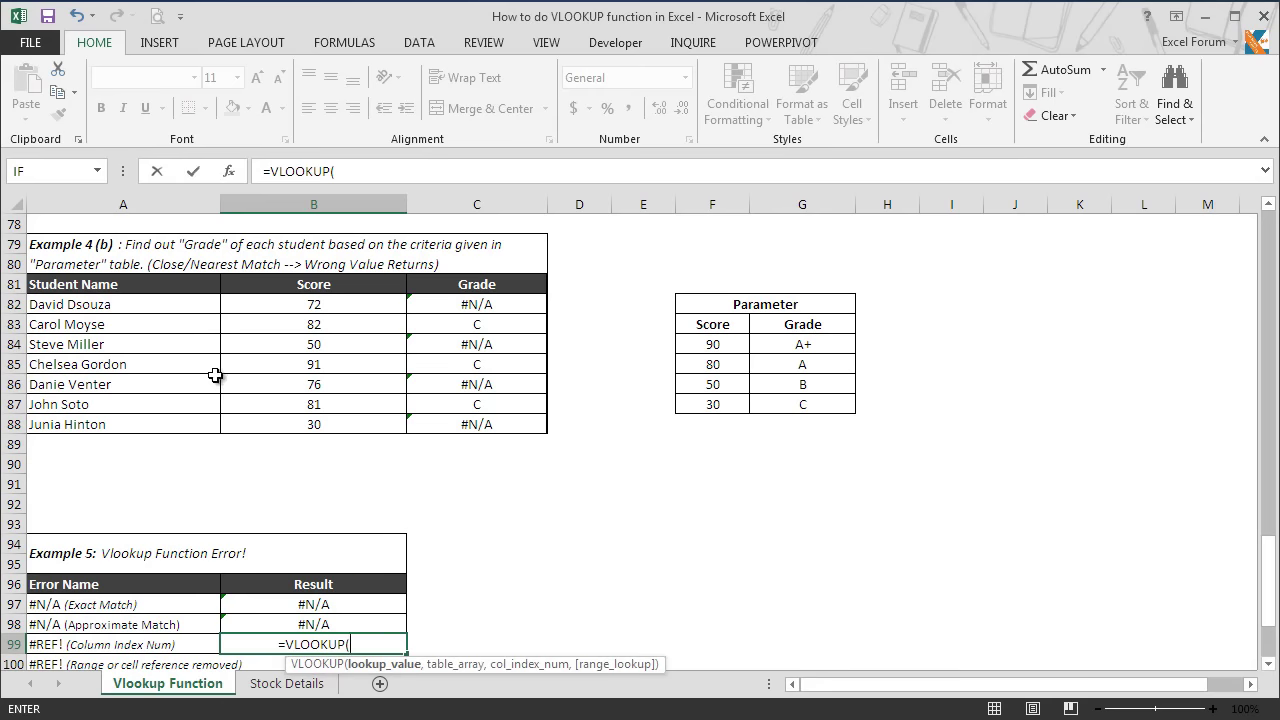
pyautogui.click(179, 304)
pyautogui.write(',')
pyautogui.moveTo(179, 304); pyautogui.dragTo(468, 418)
pyautogui.write(',4,0)')
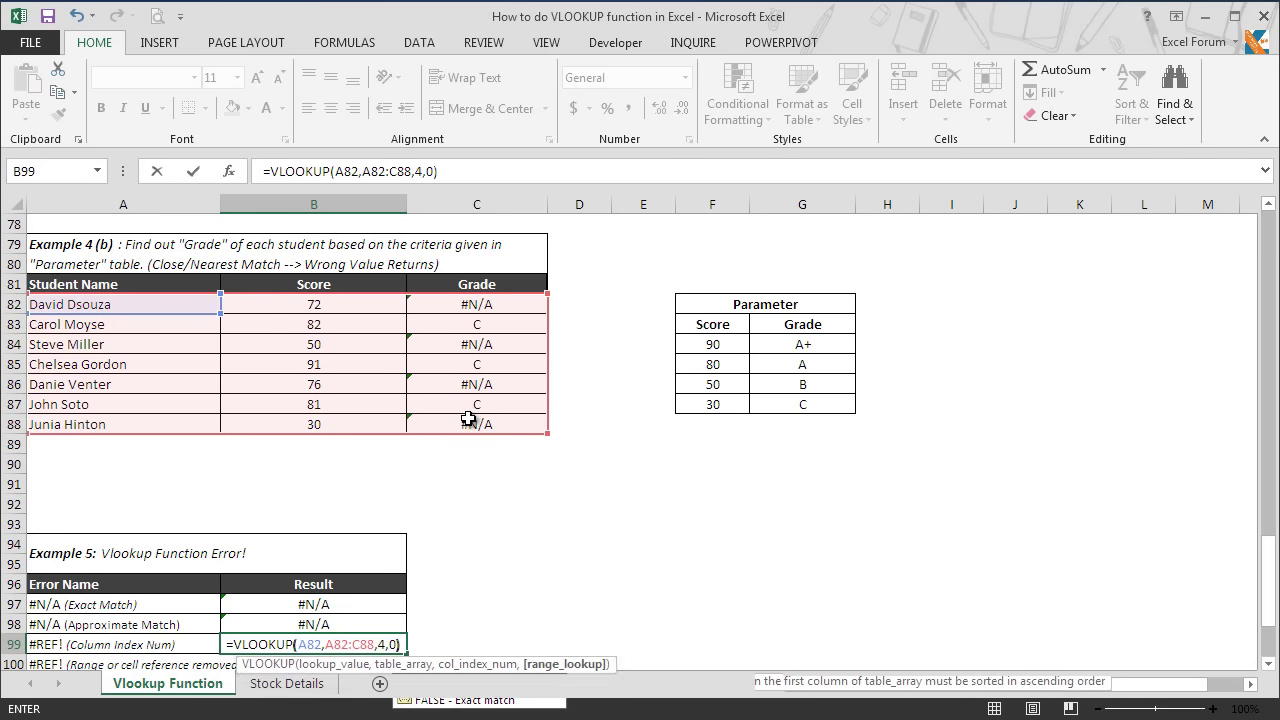
pyautogui.press('Return')
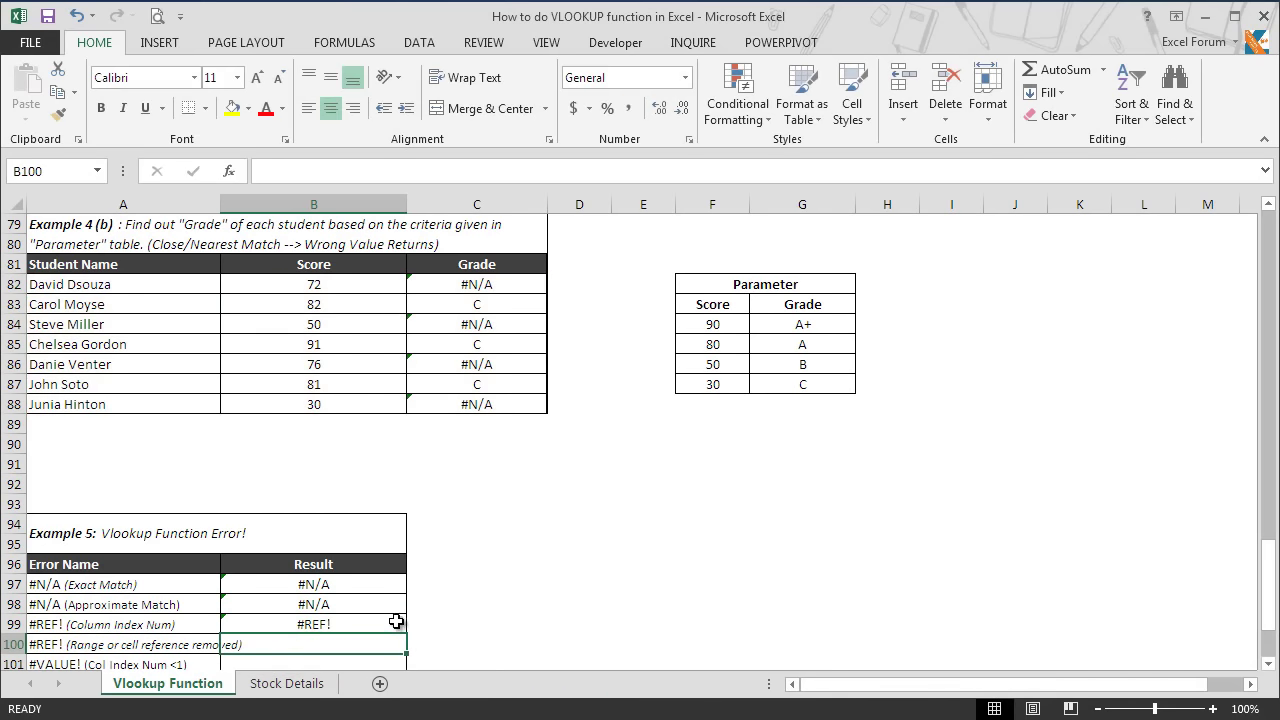
pyautogui.click(398, 621)
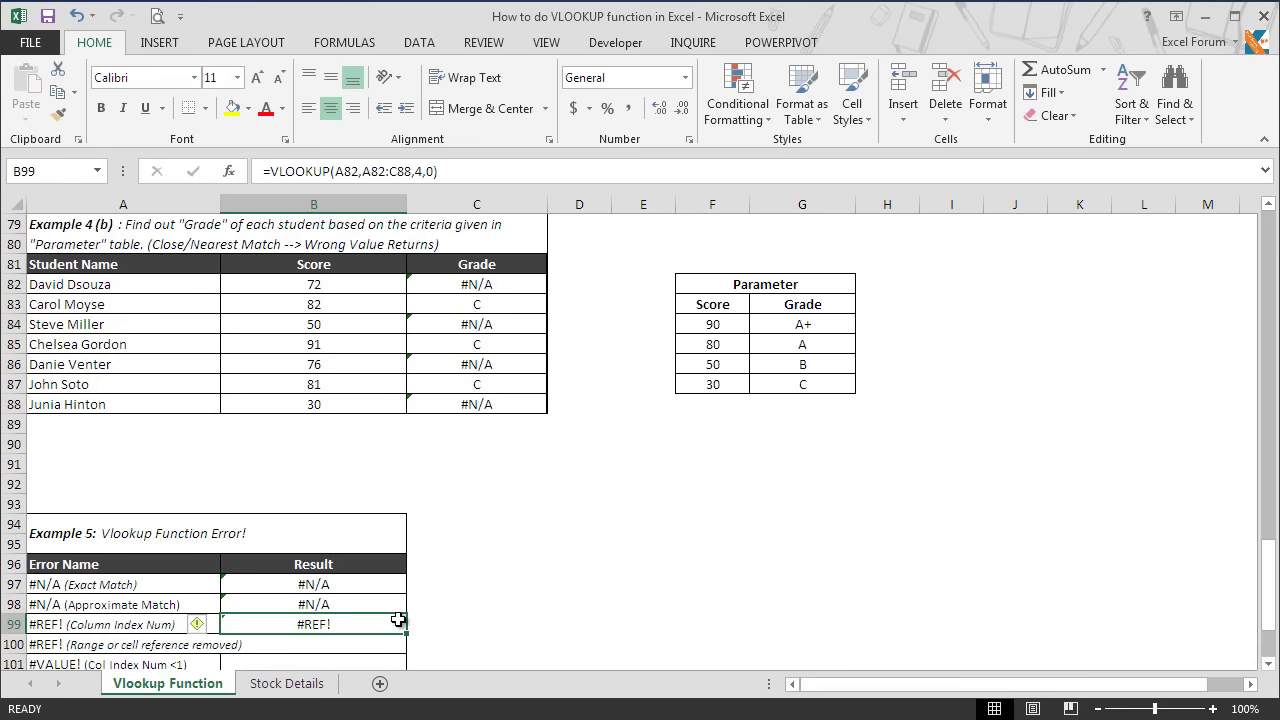
pyautogui.press('F2')
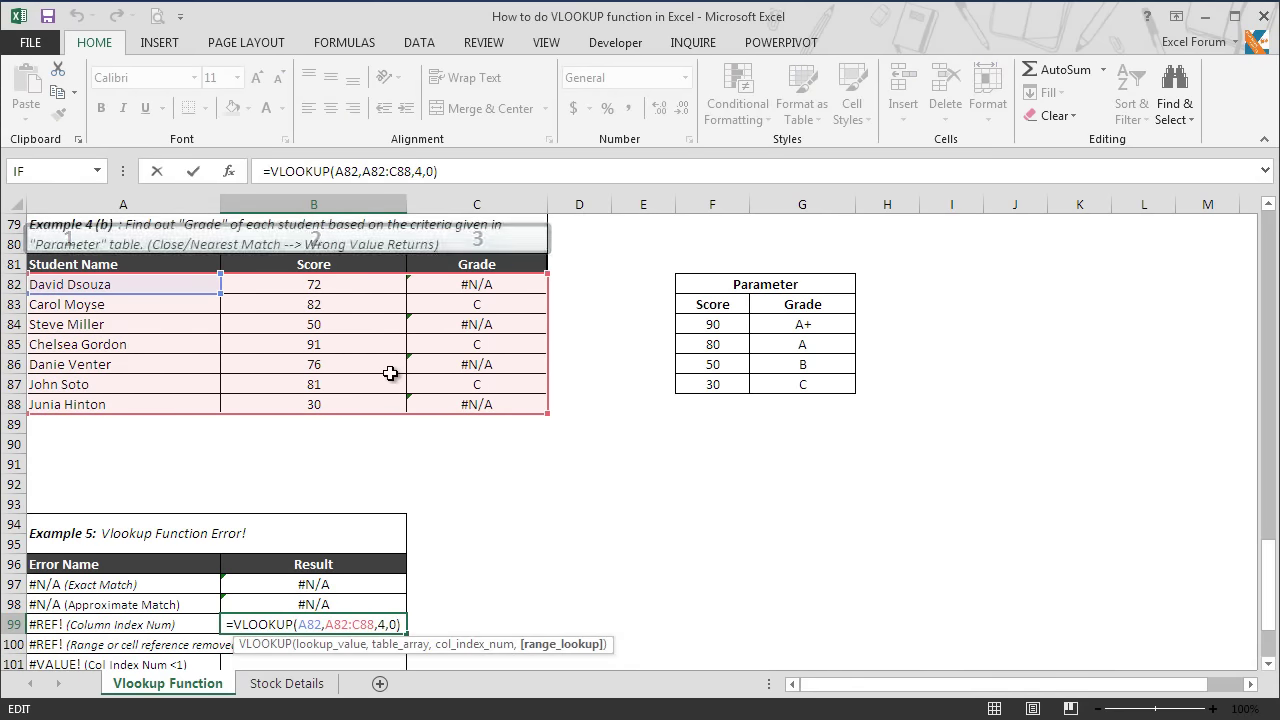
pyautogui.hotkey('ctrl', 'Return')
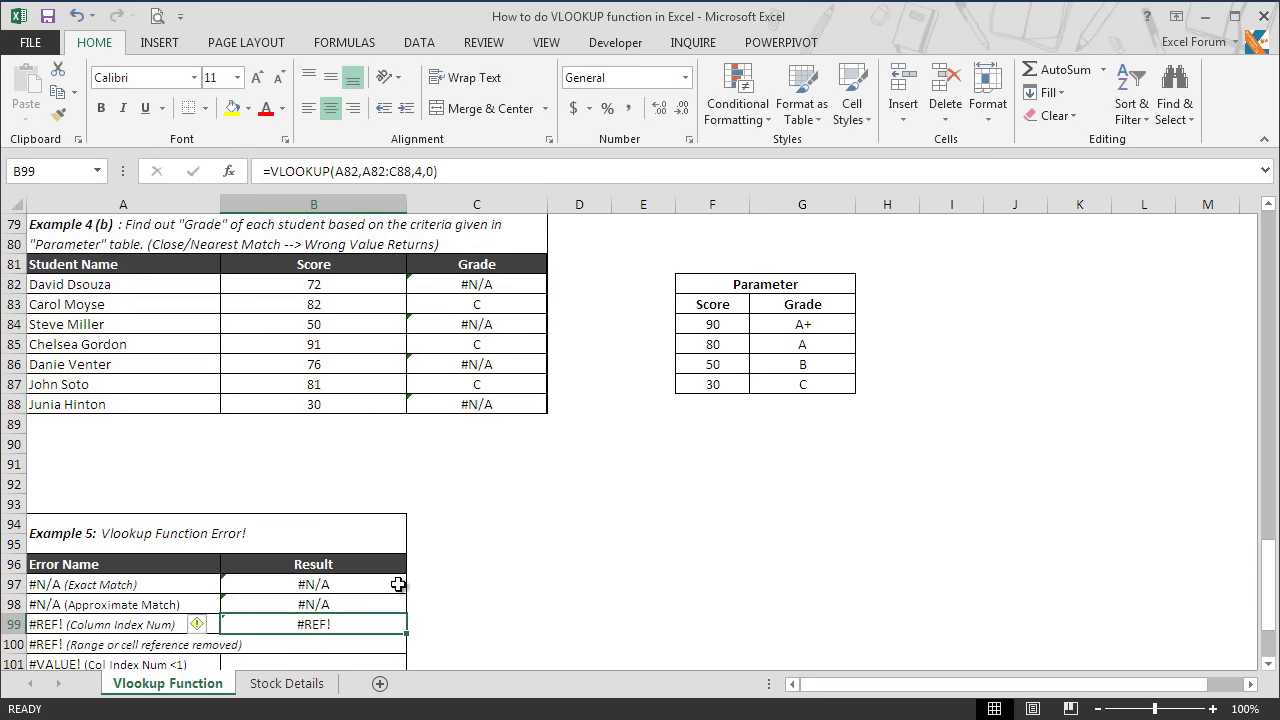
# Enter the sample values 25, 24, 28 and 30 in cells D96 to D99.
pyautogui.click(545, 574)
pyautogui.click(570, 574)
pyautogui.write('25')
pyautogui.press('Return')
pyautogui.write('24')
pyautogui.press('Return')
pyautogui.write('28')
pyautogui.press('Return')
pyautogui.write('30')
pyautogui.press('Return')
# Enter =VLOOKUP(25,D96:D99,1,0) in B100 for the removed-reference error example.
pyautogui.press('Left')
pyautogui.press('Left')
pyautogui.write('=vl')
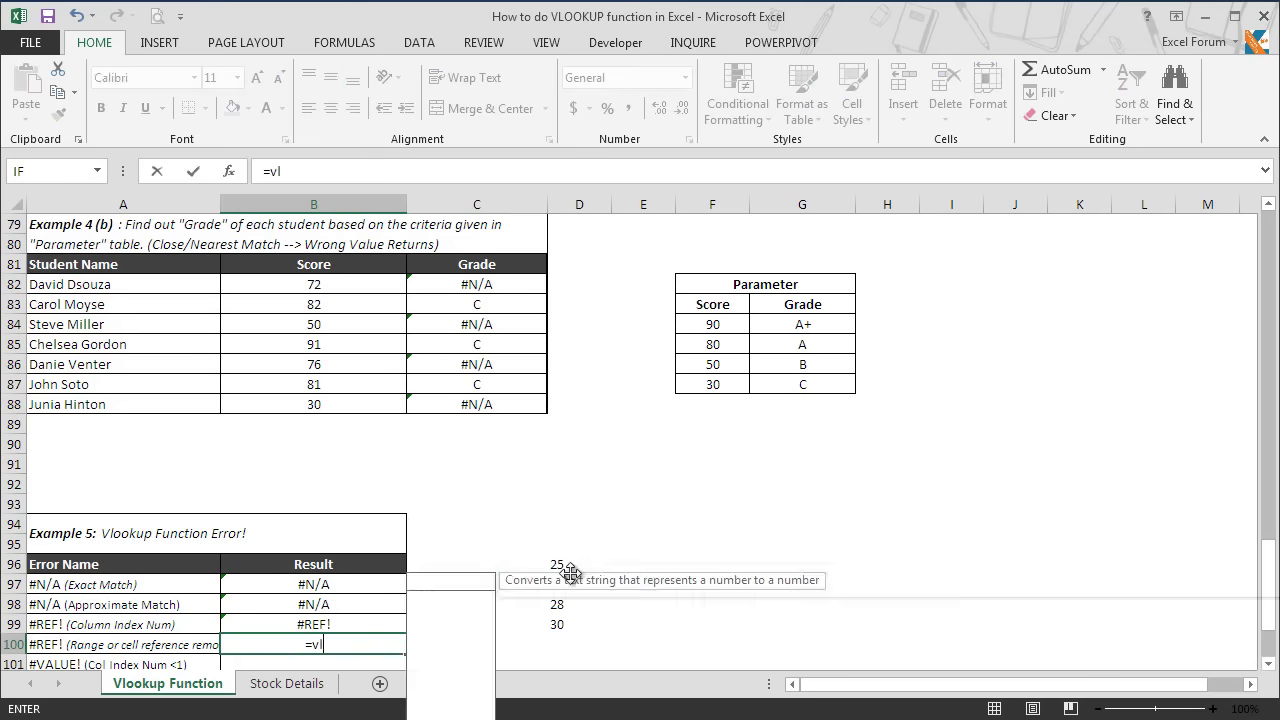
pyautogui.press('Tab')
pyautogui.write('25,')
pyautogui.moveTo(558, 564); pyautogui.dragTo(557, 620)
pyautogui.write(',1,0)')
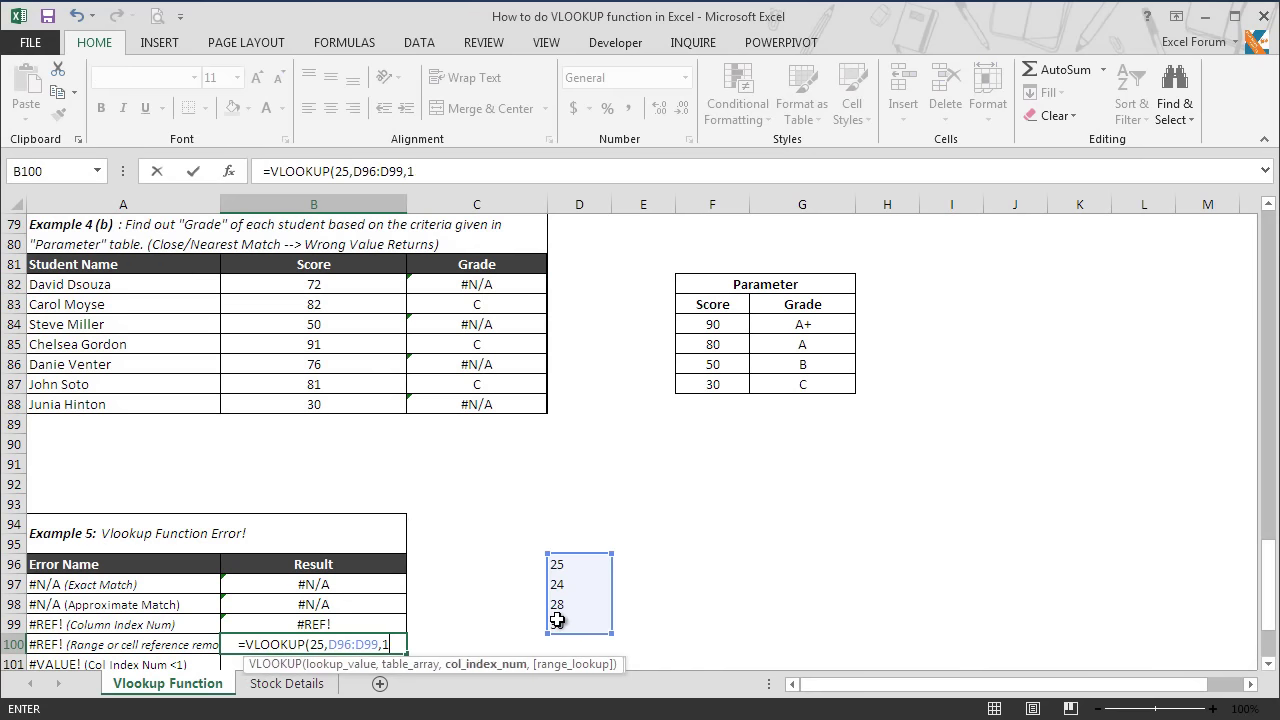
pyautogui.press('Return')
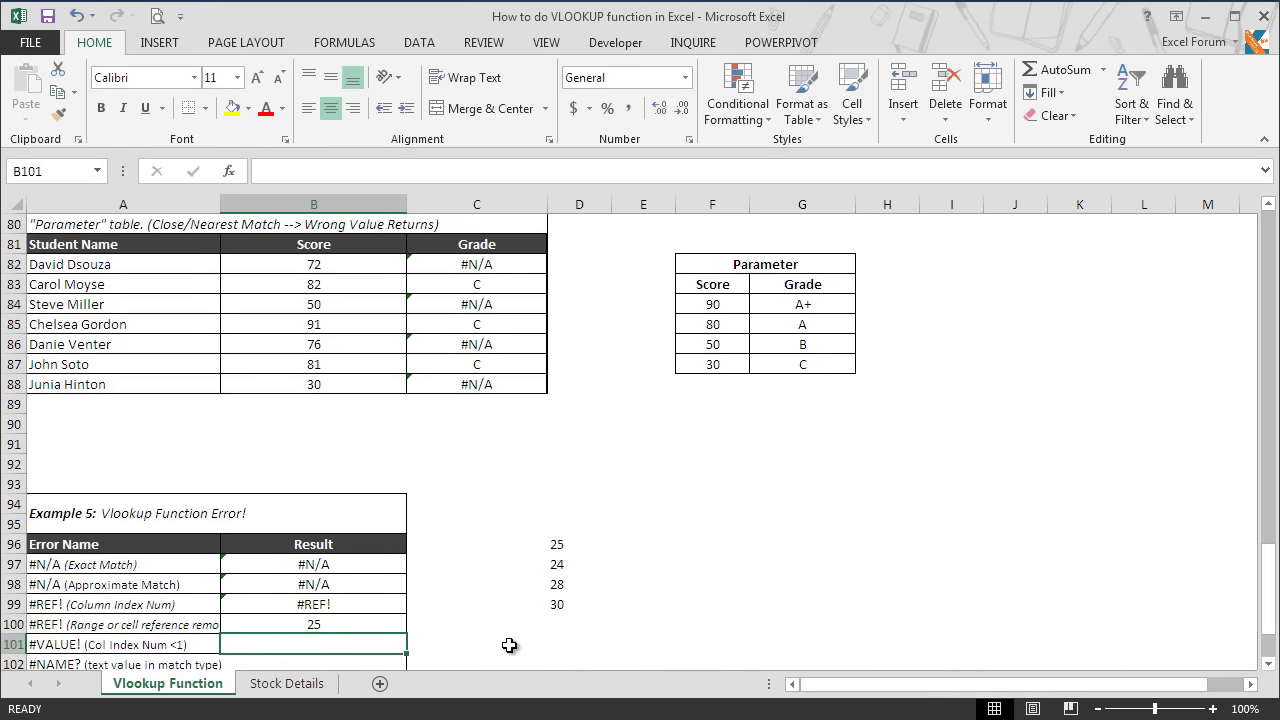
pyautogui.click(368, 622)
# Delete cells D96:D99 with the remaining cells shifted left, and check the formula in B100.
pyautogui.moveTo(558, 544); pyautogui.dragTo(557, 605)
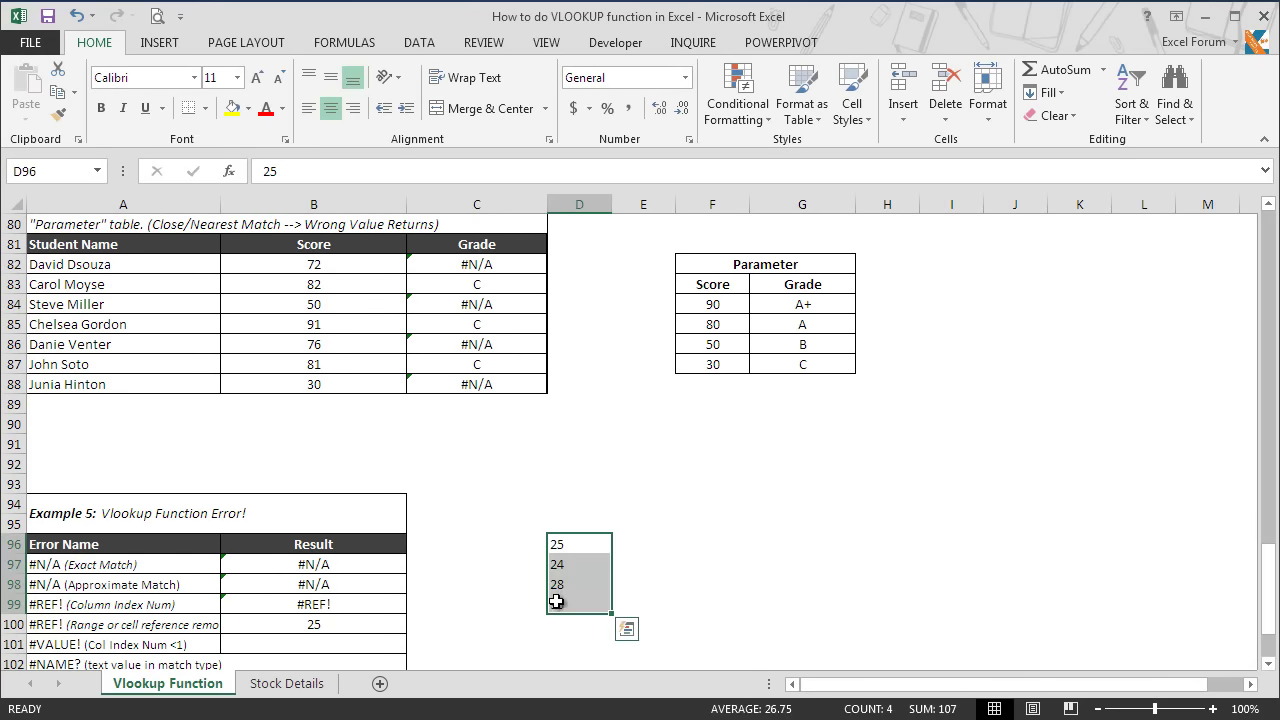
pyautogui.rightClick(558, 552)
pyautogui.click(612, 313)
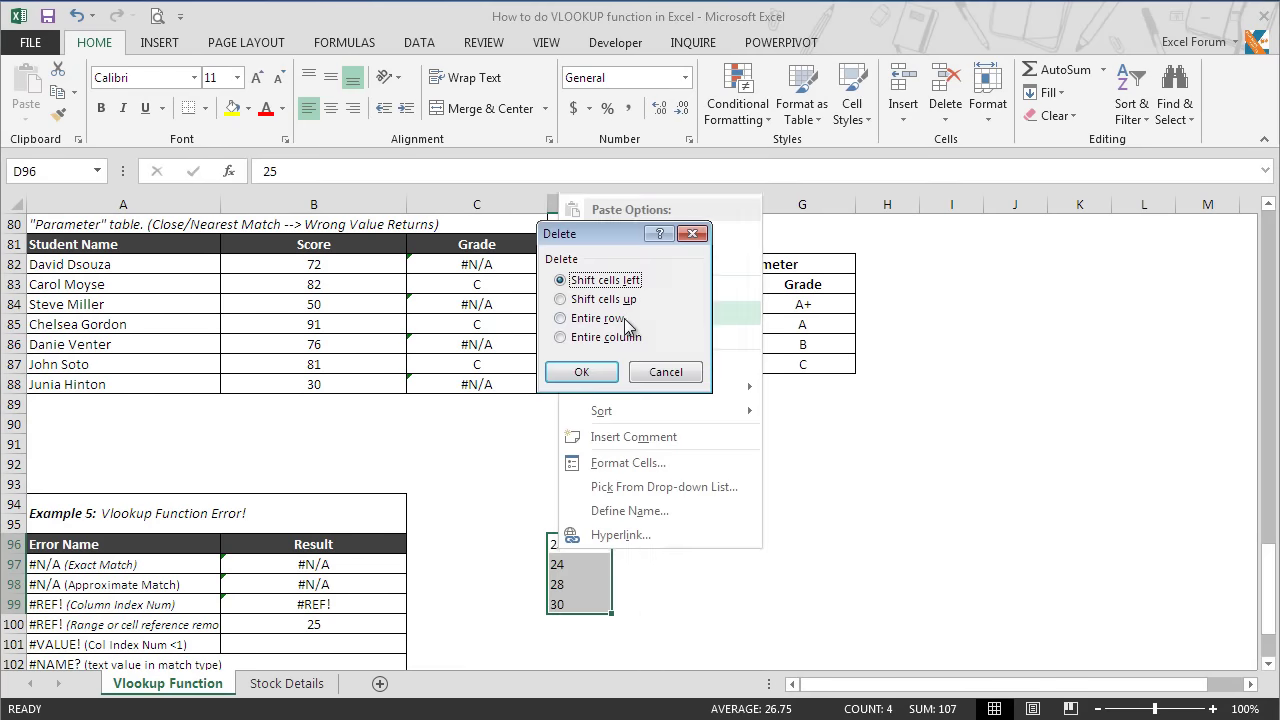
pyautogui.click(588, 372)
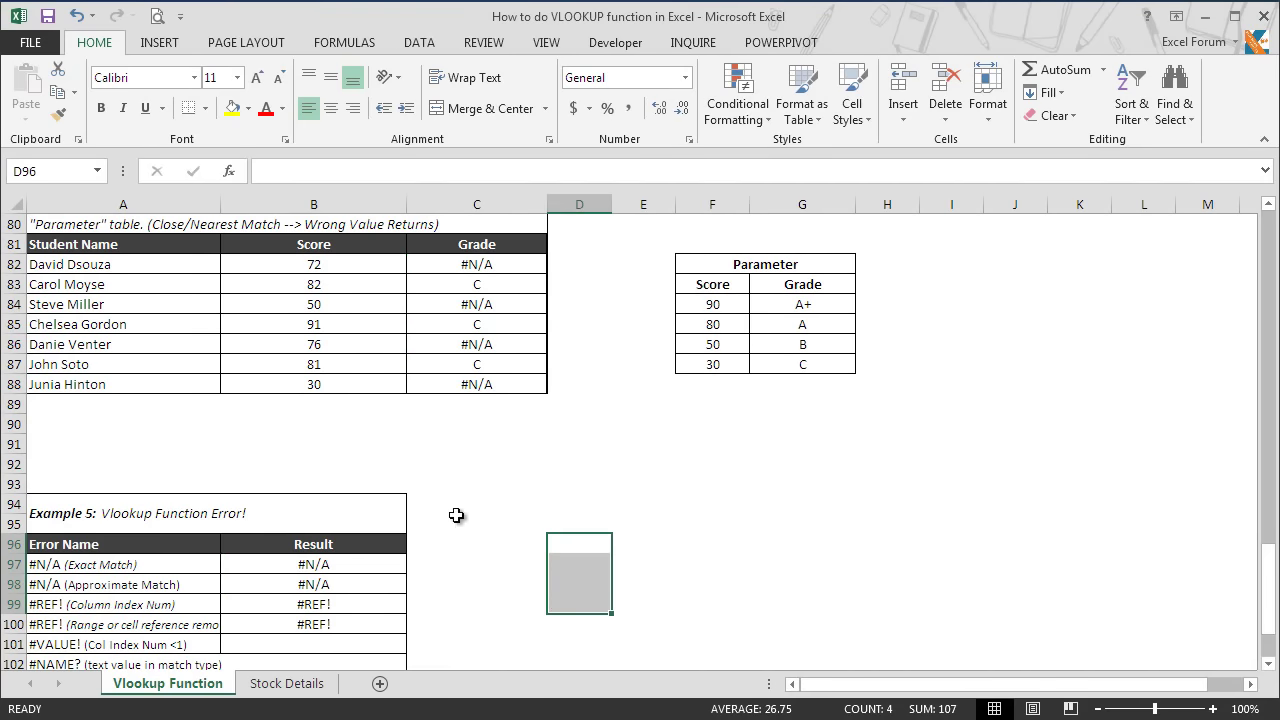
pyautogui.click(356, 624)
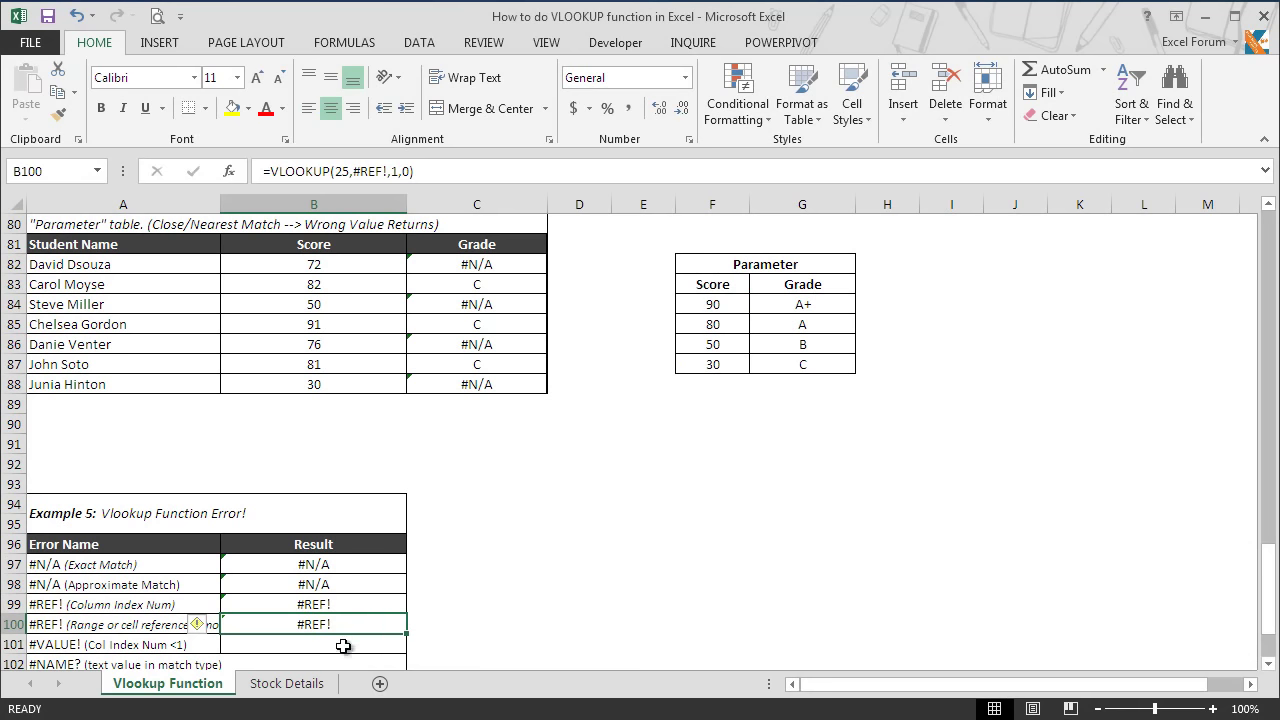
# Enter =VLOOKUP(A82,A82:C88,0,0) in B101 to demonstrate the #VALUE! error, and review its arguments.
pyautogui.click(343, 644)
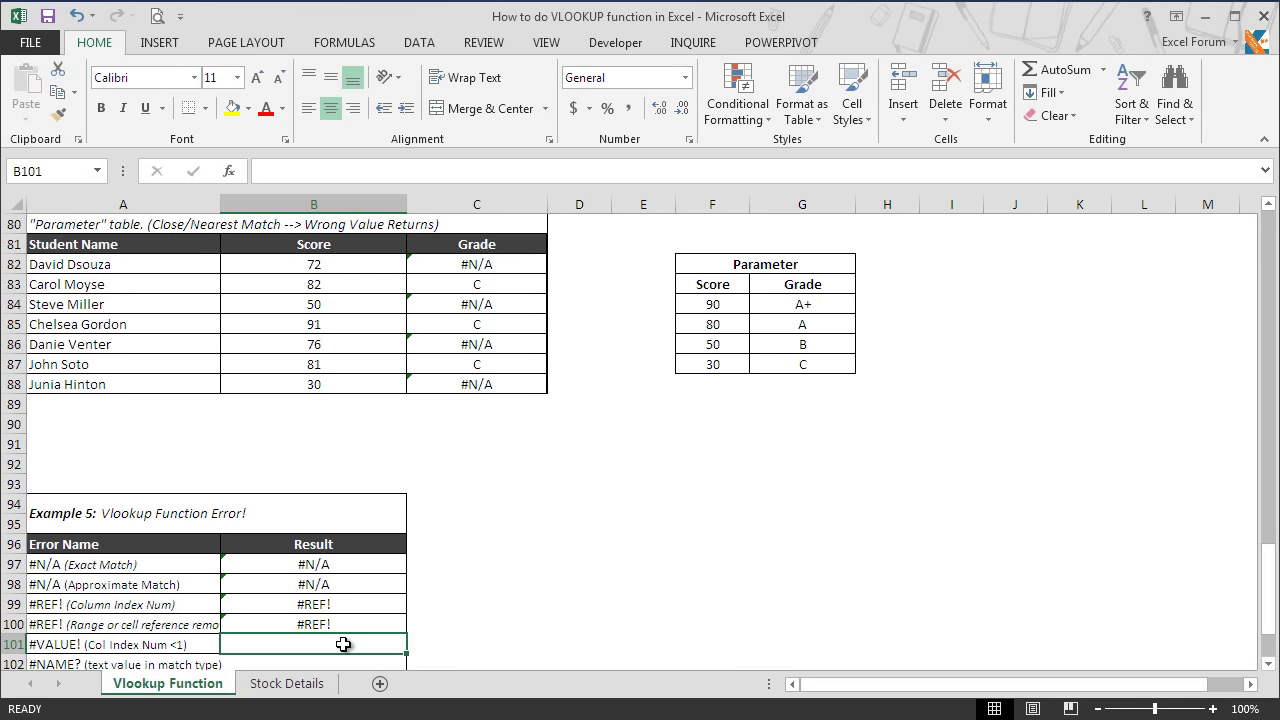
pyautogui.write('=vloo')
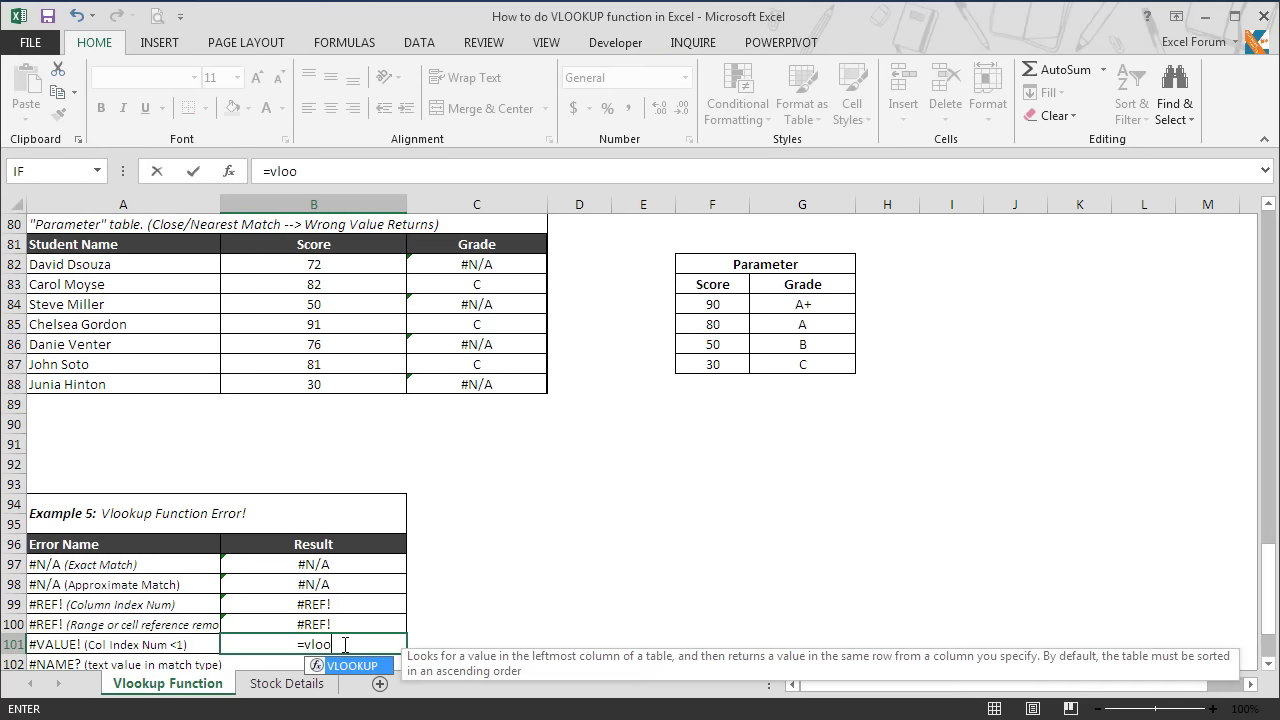
pyautogui.press('Tab')
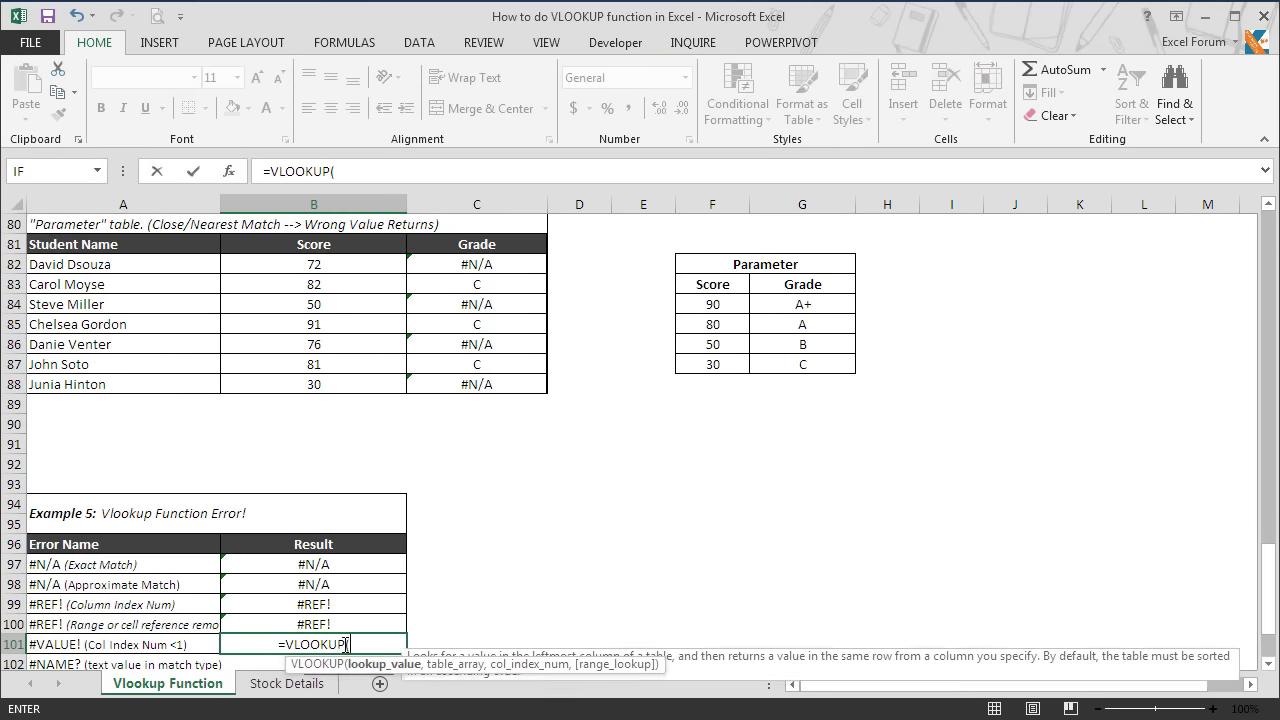
pyautogui.click(132, 265)
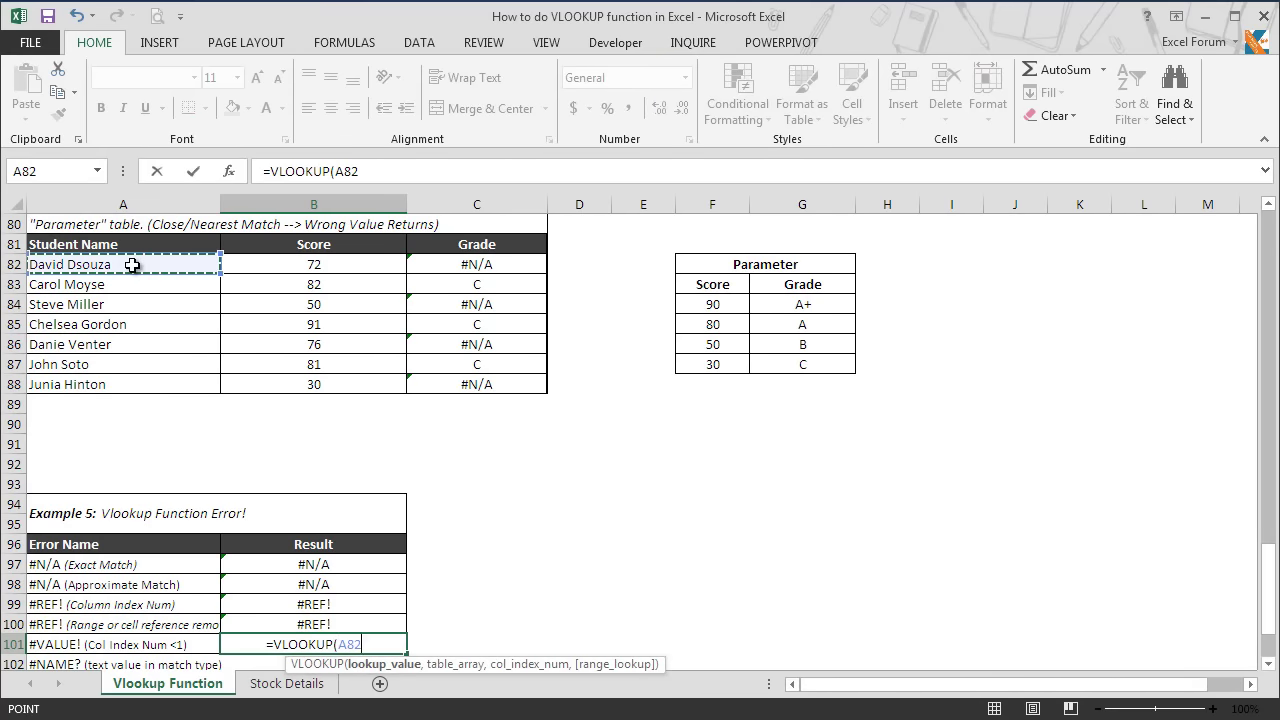
pyautogui.write(',')
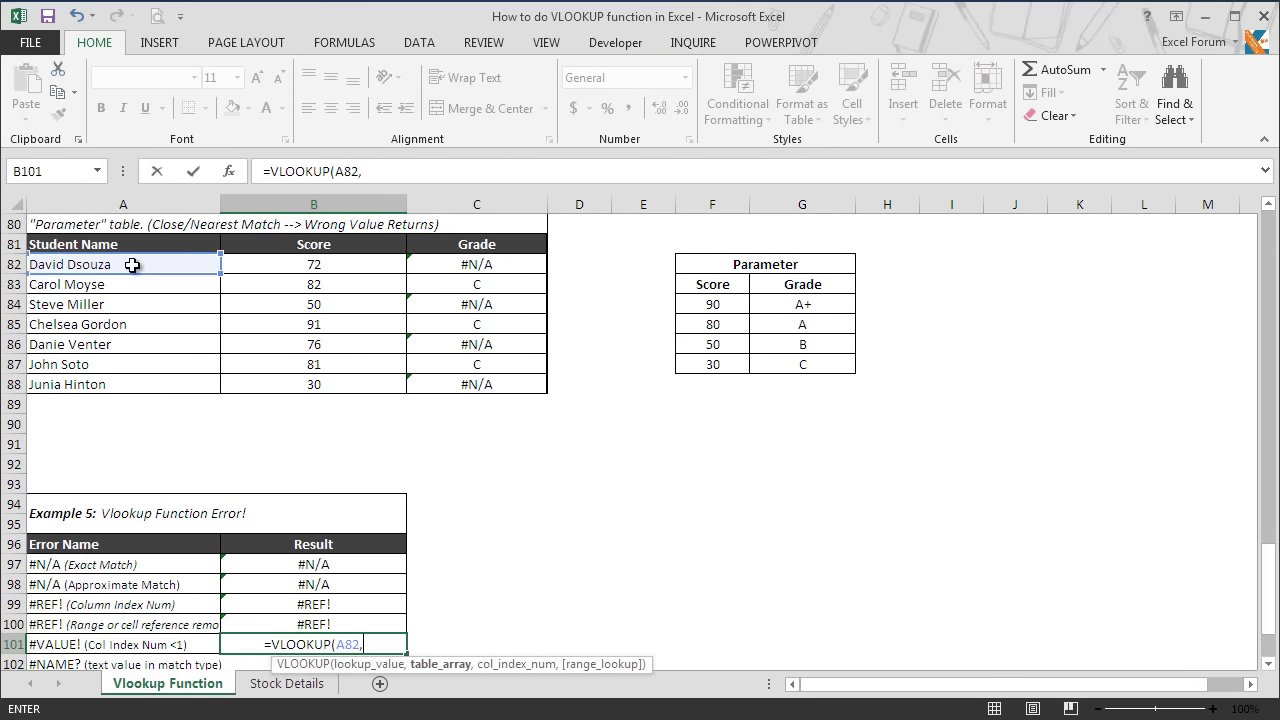
pyautogui.moveTo(132, 265); pyautogui.dragTo(495, 389)
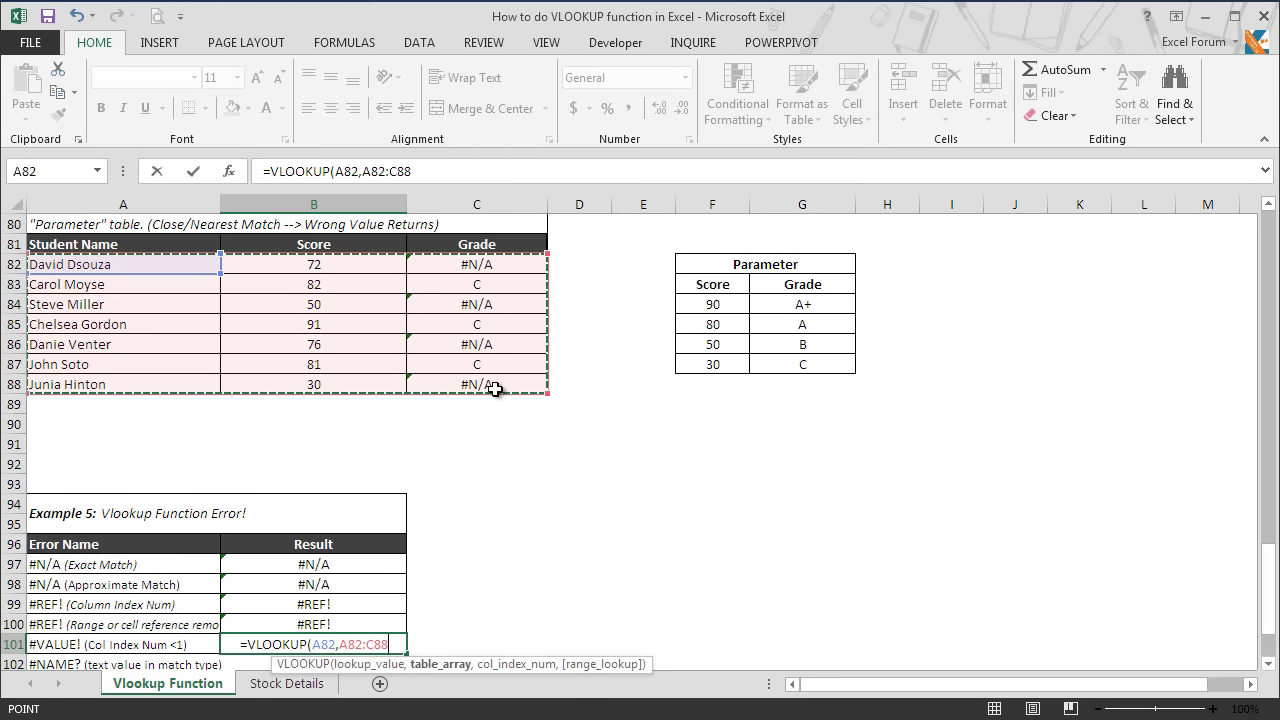
pyautogui.write(',')
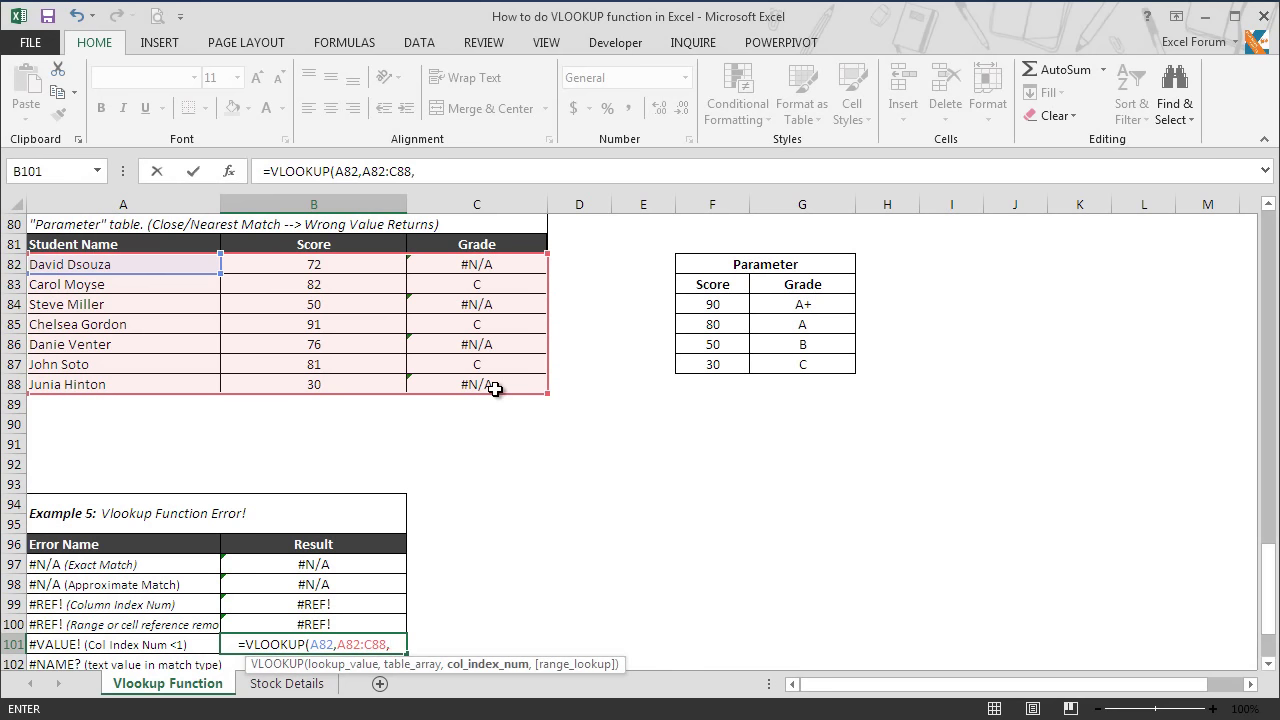
pyautogui.write('0,0)')
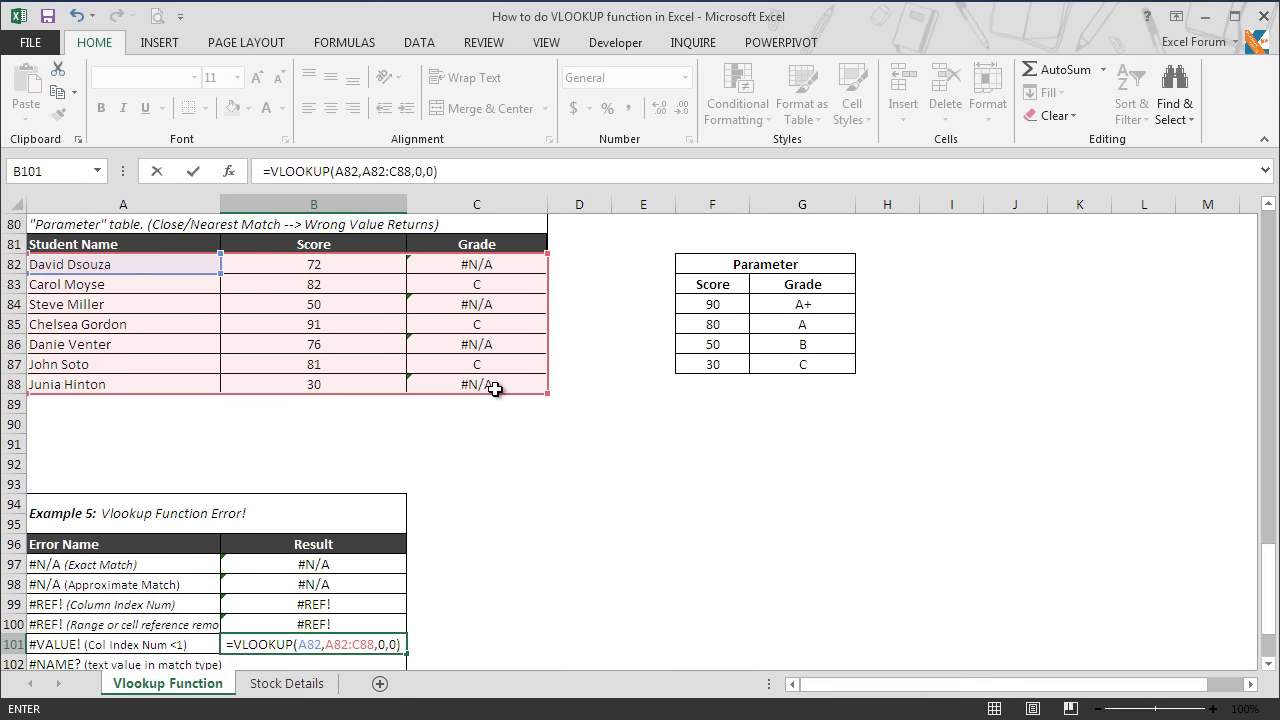
pyautogui.press('Return')
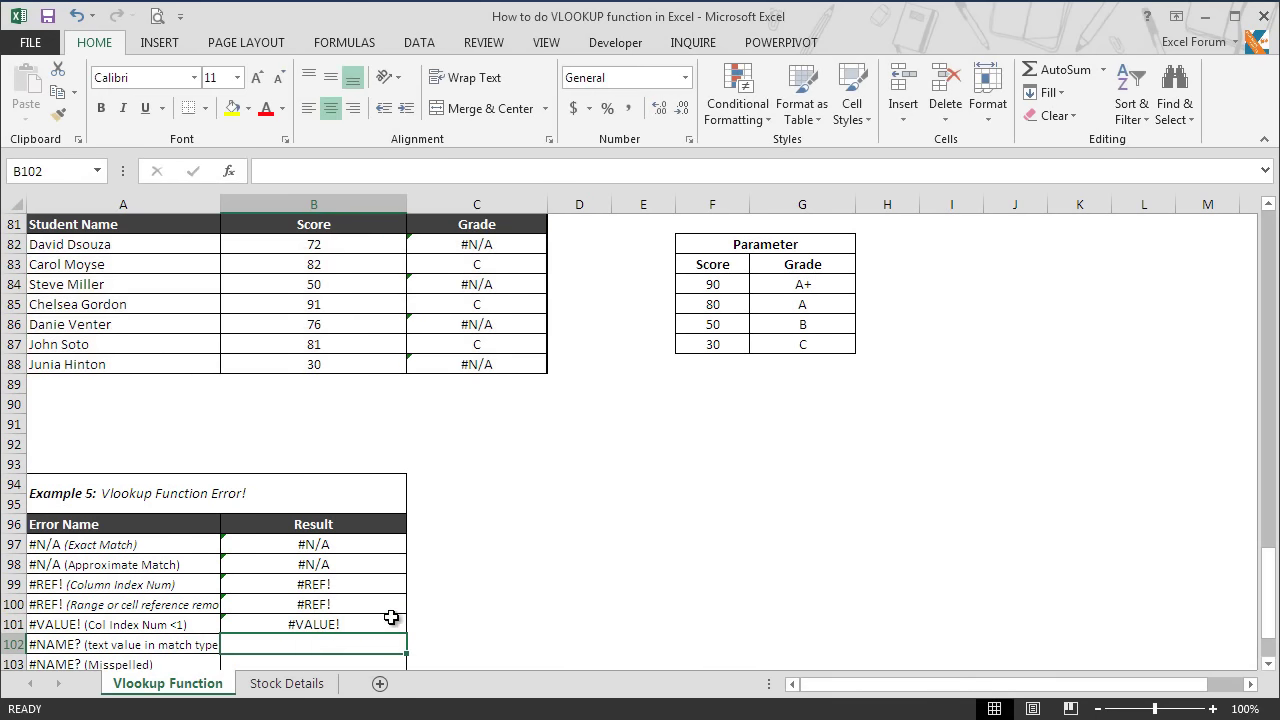
pyautogui.click(391, 617)
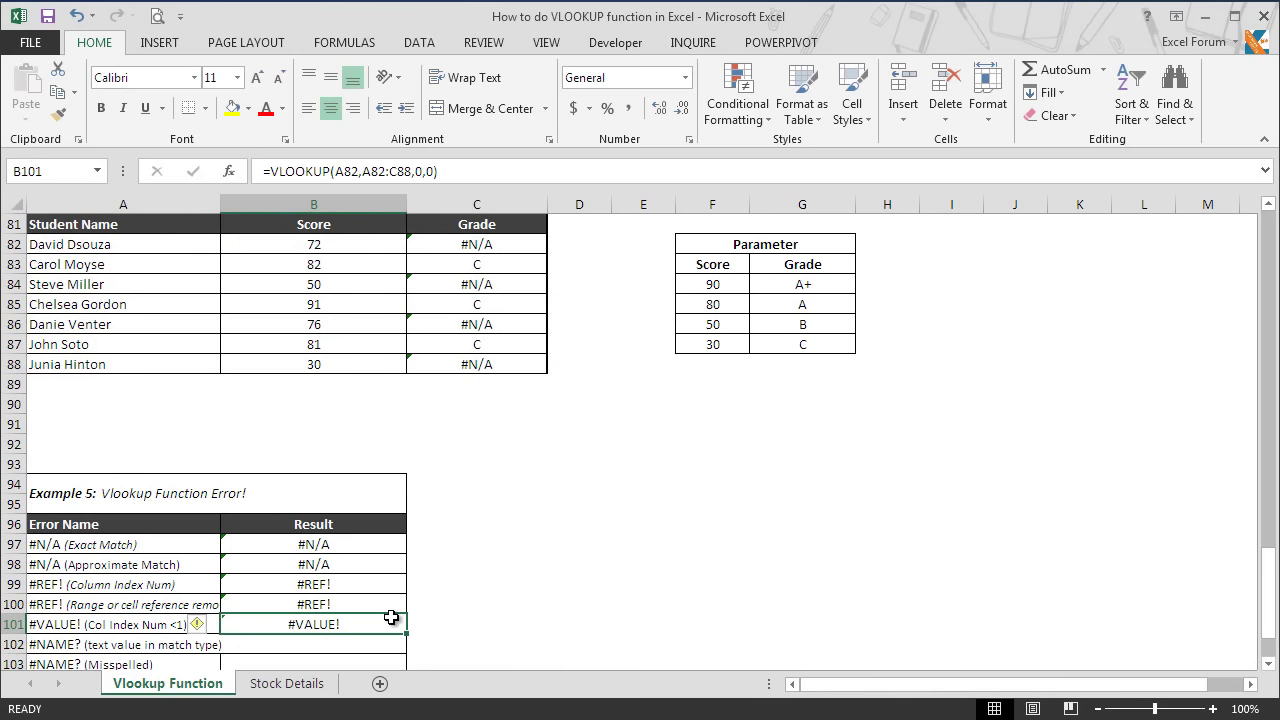
pyautogui.doubleClick(391, 617)
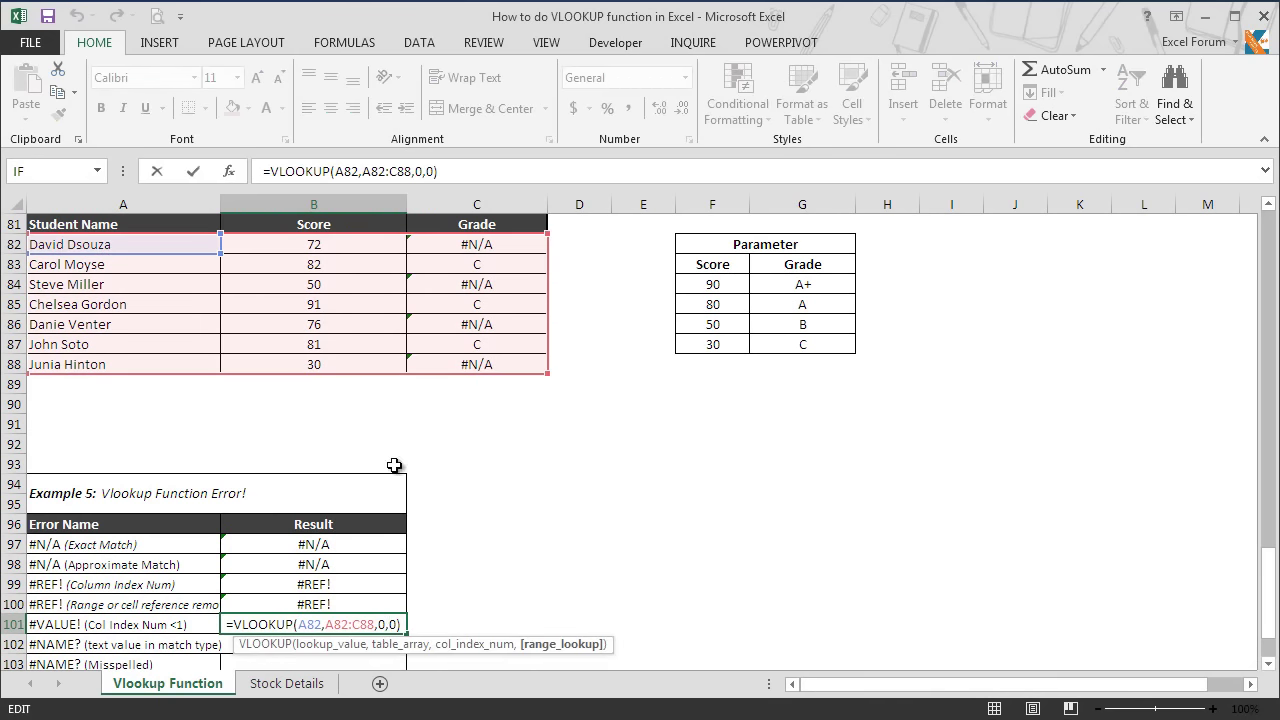
pyautogui.press('Escape')
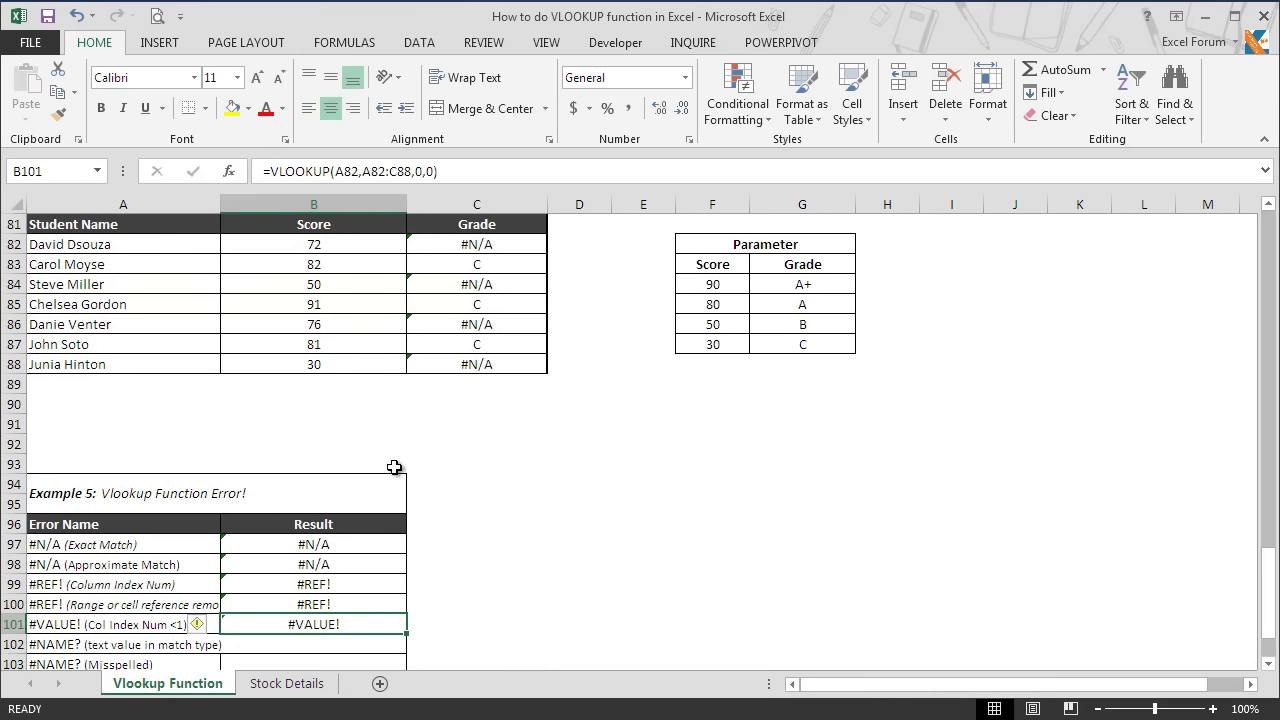
# Enter =VLOOKUP(A82,A82:C88,2,excel) in B102 to demonstrate the #NAME? error from text as match type, and review its arguments.
pyautogui.click(352, 647)
pyautogui.write('=vlook')
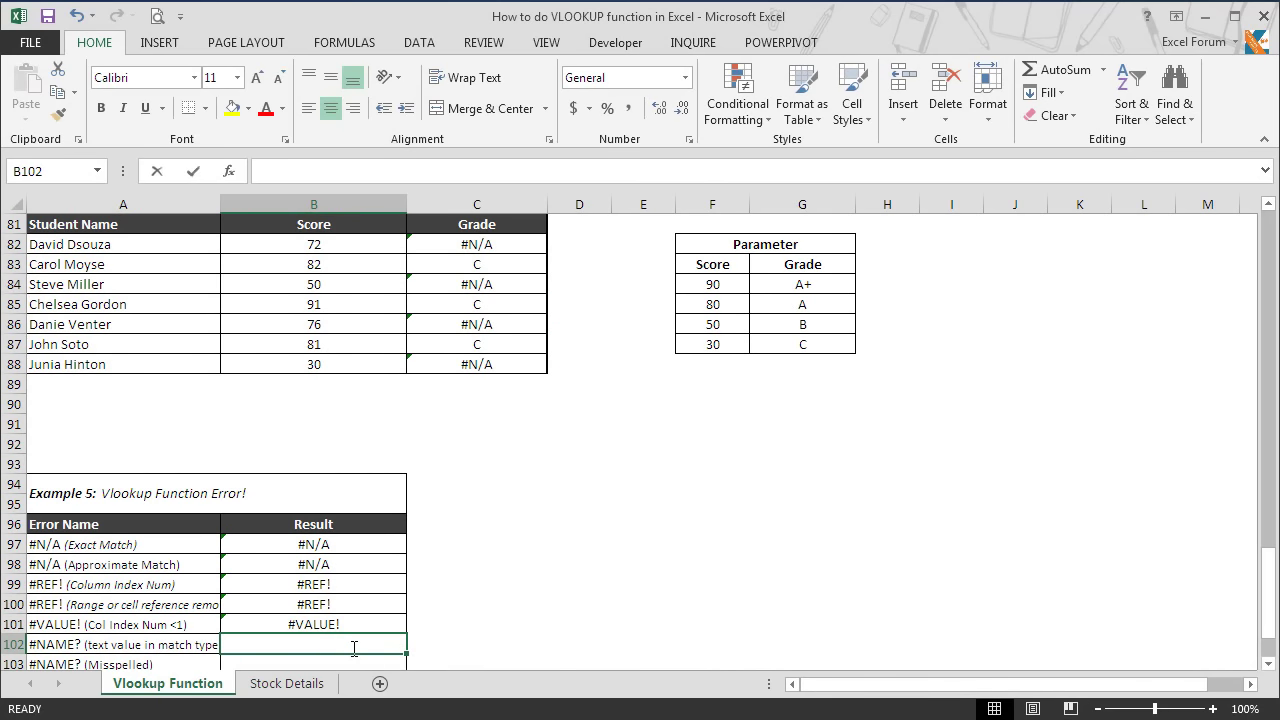
pyautogui.press('Tab')
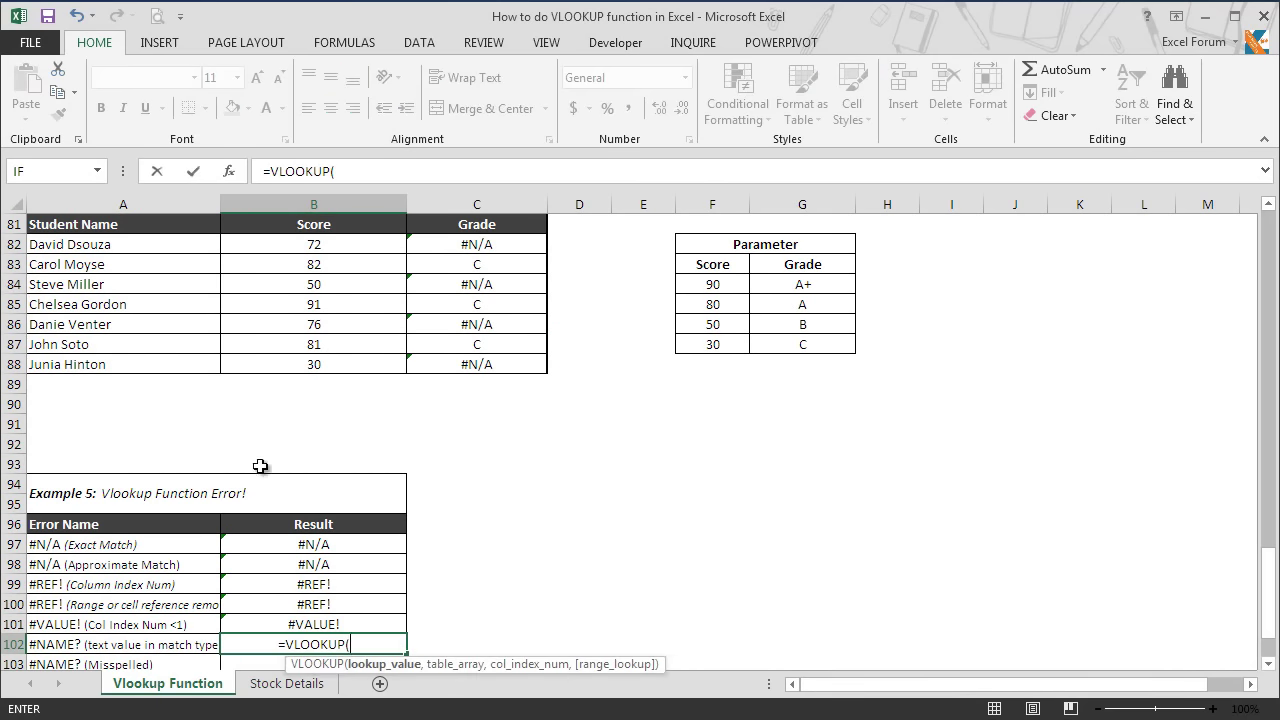
pyautogui.click(141, 243)
pyautogui.write(',')
pyautogui.moveTo(141, 243); pyautogui.dragTo(476, 366)
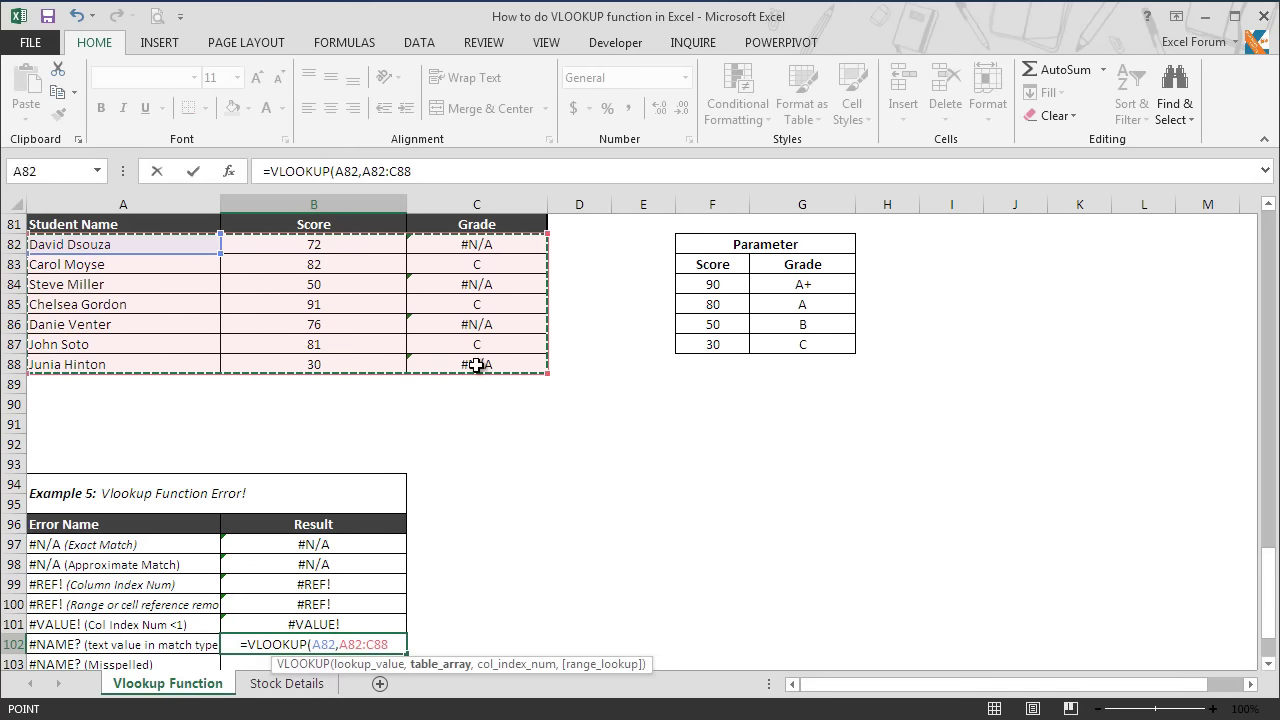
pyautogui.write(',2,')
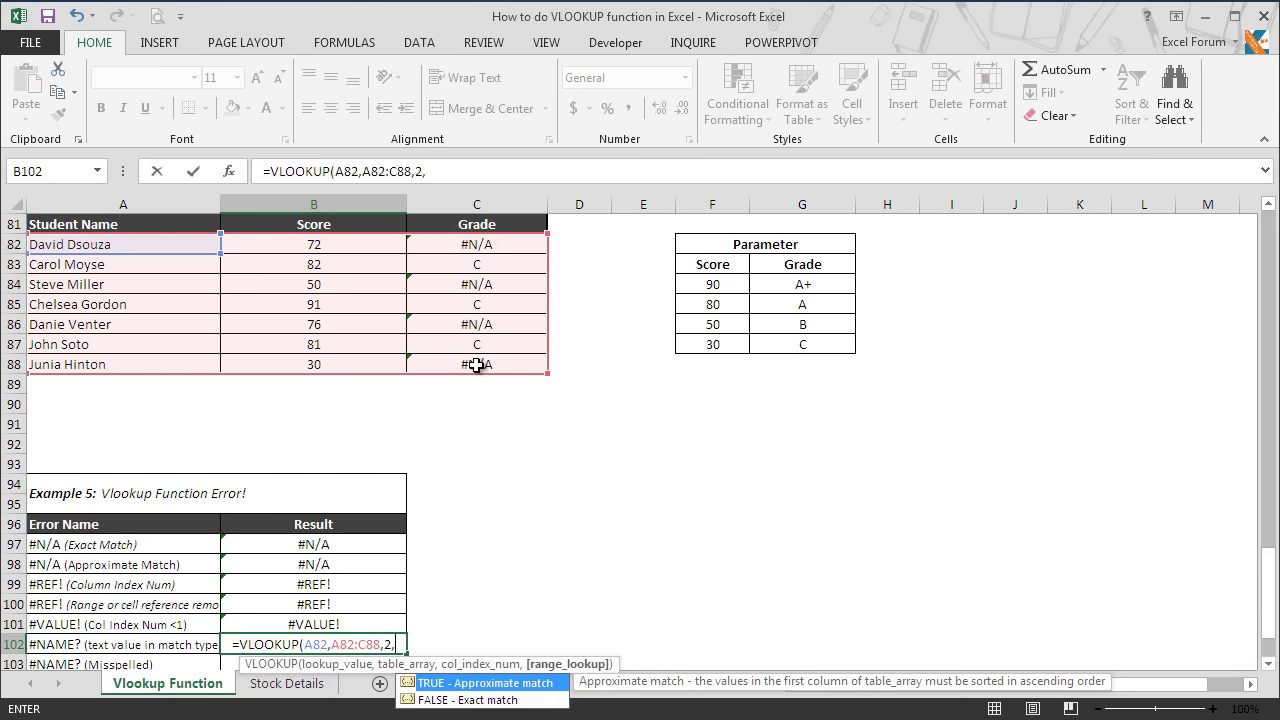
pyautogui.write('excel')
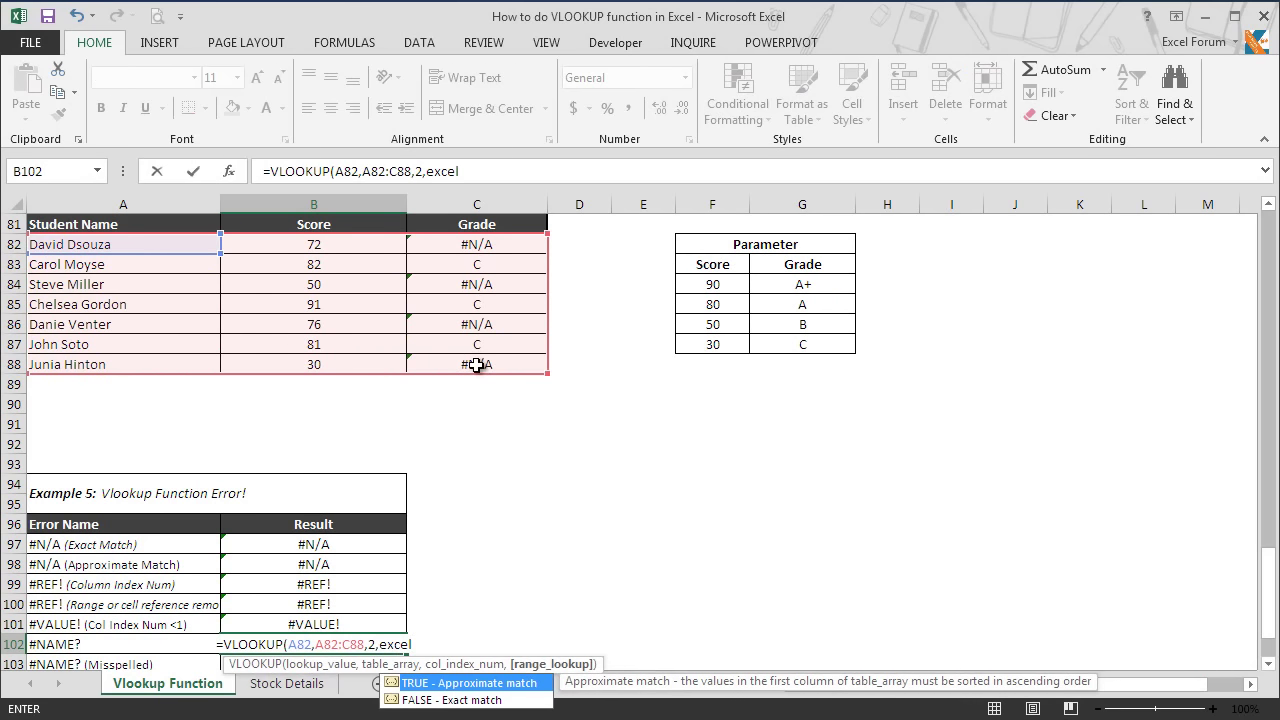
pyautogui.write(')')
pyautogui.press('Return')
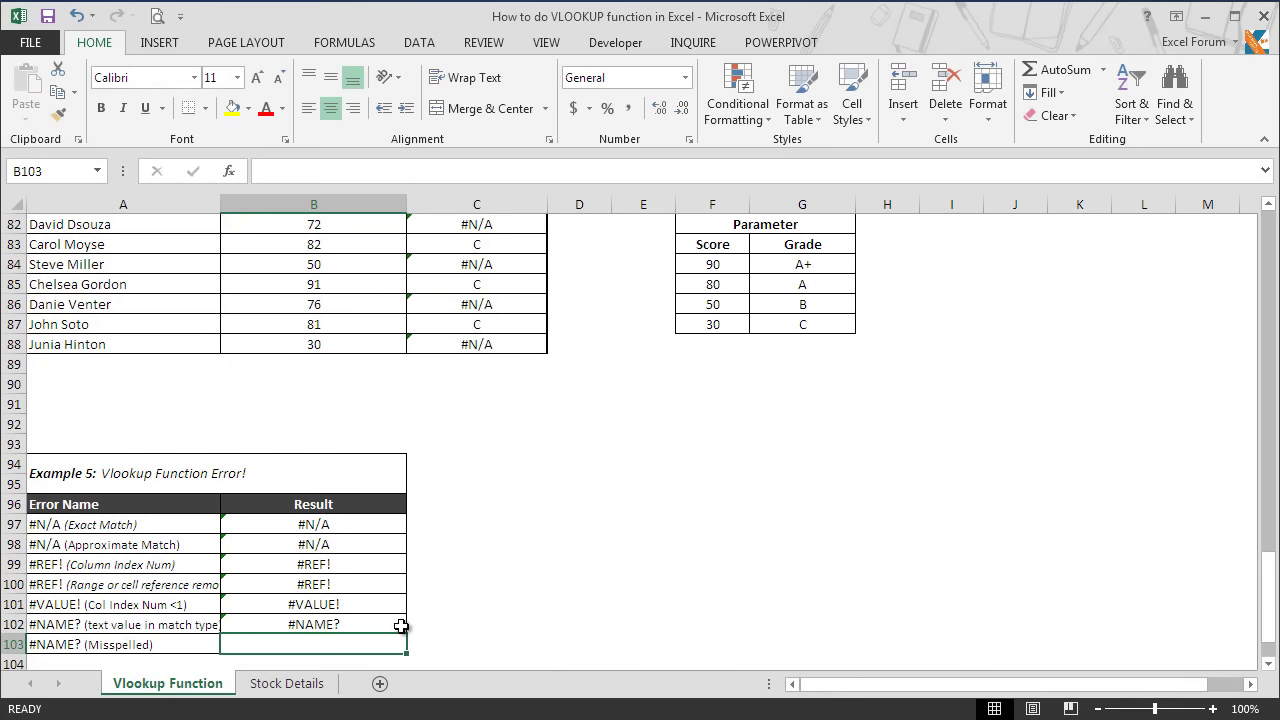
pyautogui.doubleClick(400, 625)
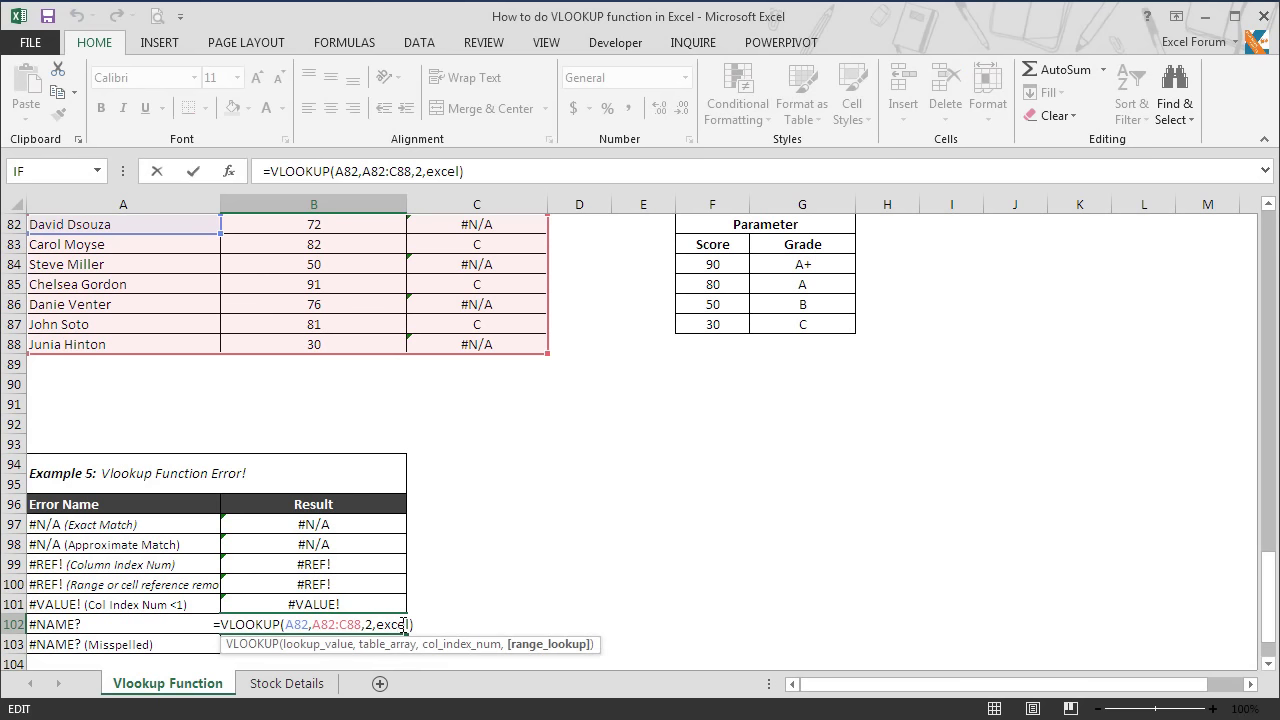
pyautogui.press('Escape')
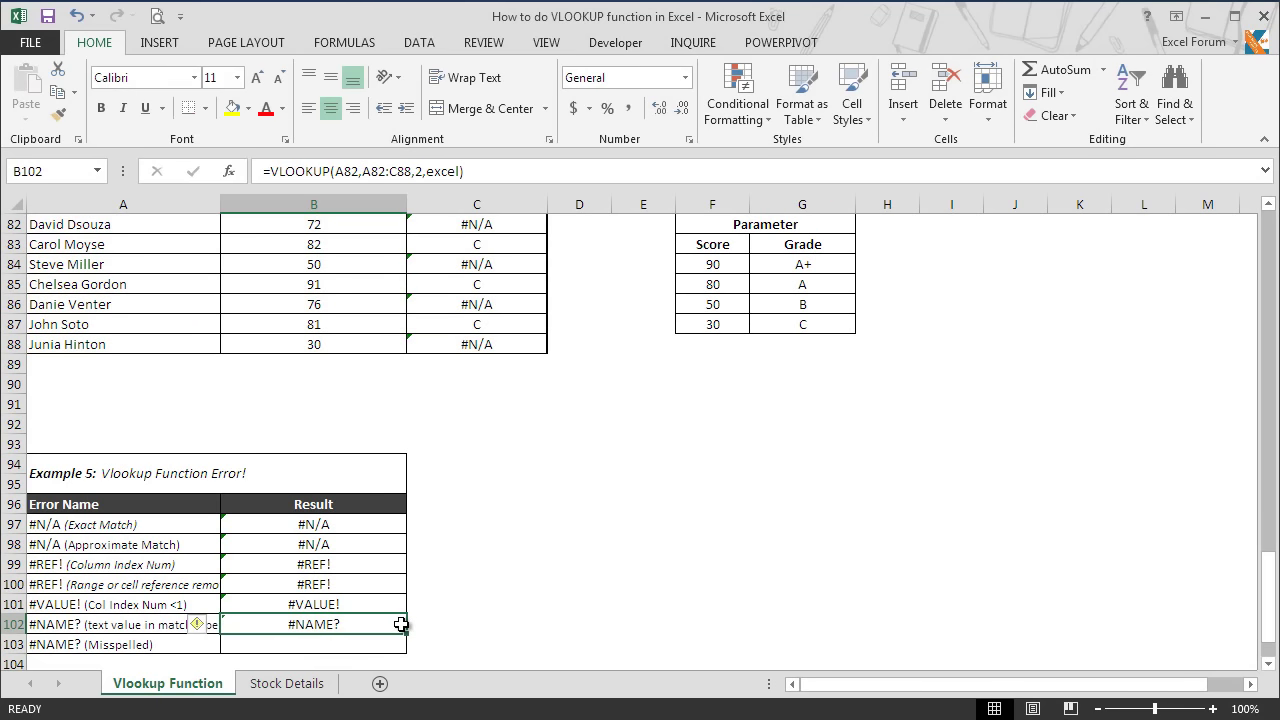
# Enter the misspelled function name =vloku in B103 to demonstrate the misspelling #NAME? error.
pyautogui.click(312, 648)
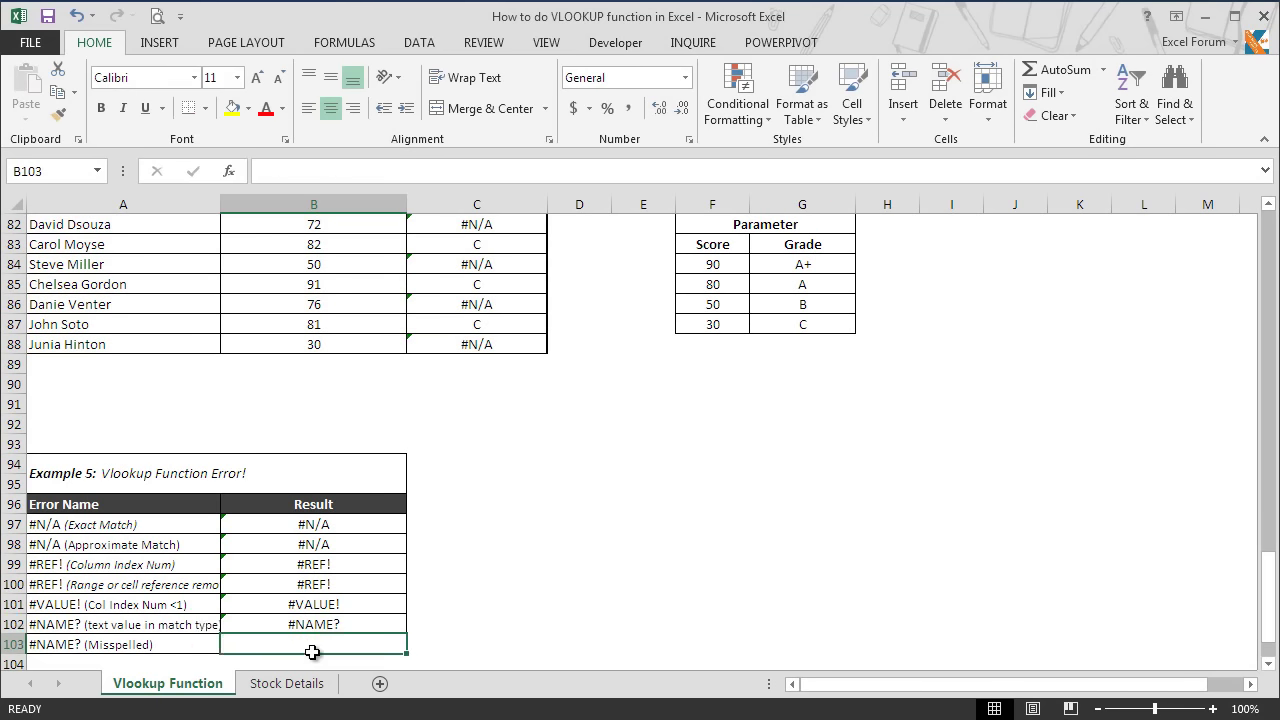
pyautogui.write('=vlookup')
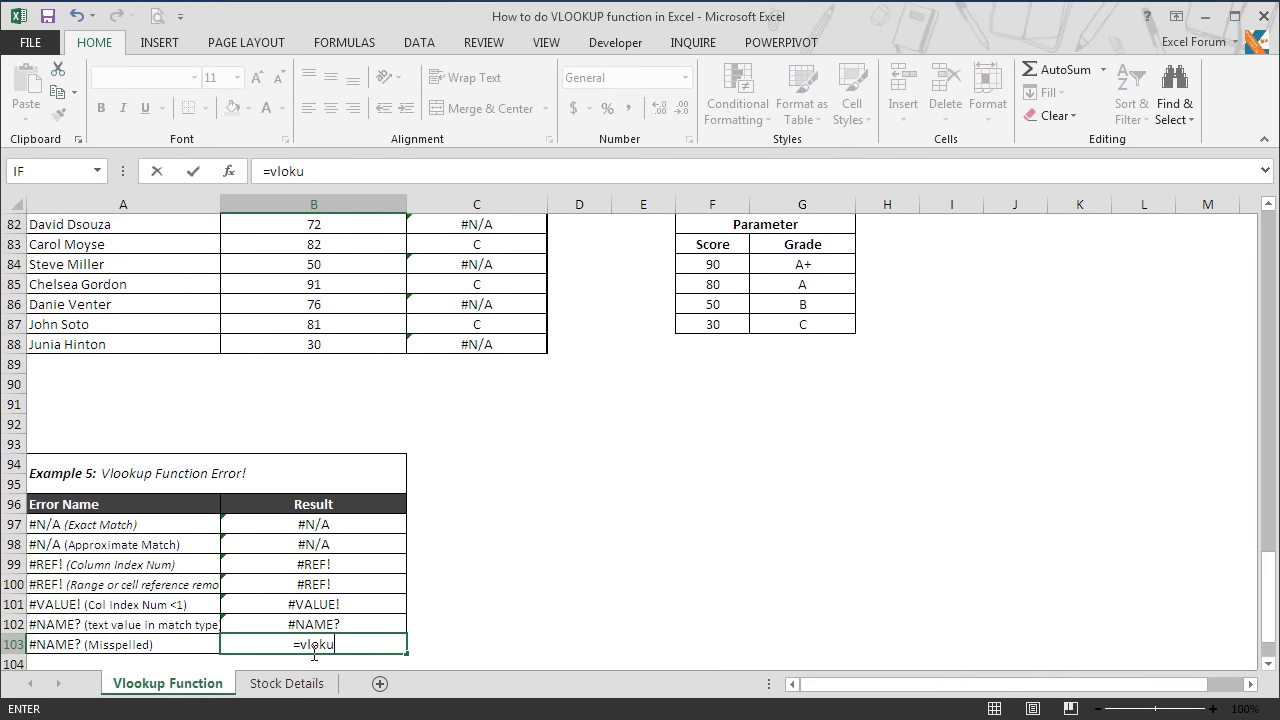
pyautogui.press('Return')
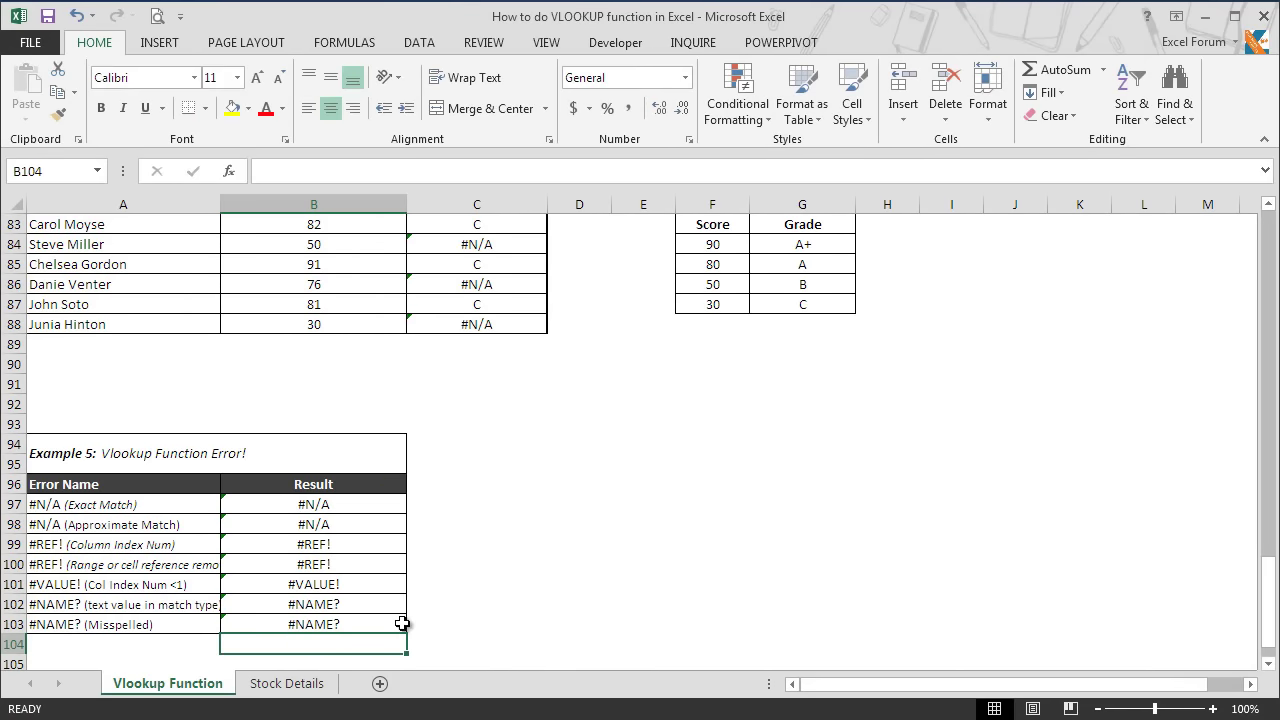